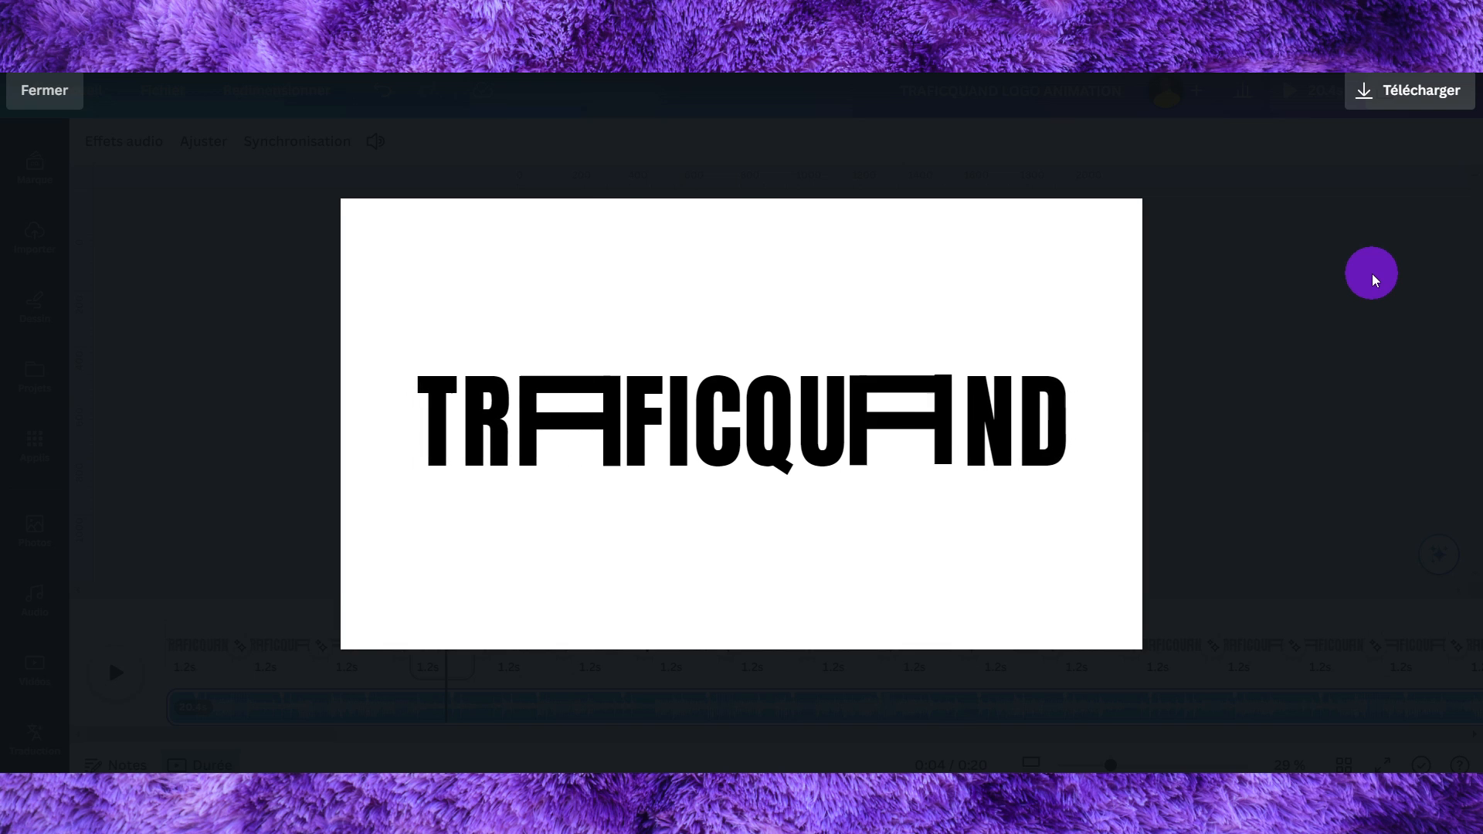
- Leave the preview, mute the soundtrack of the existing logo animation and return the playhead to the start
{"action": "key", "text": "Escape"}
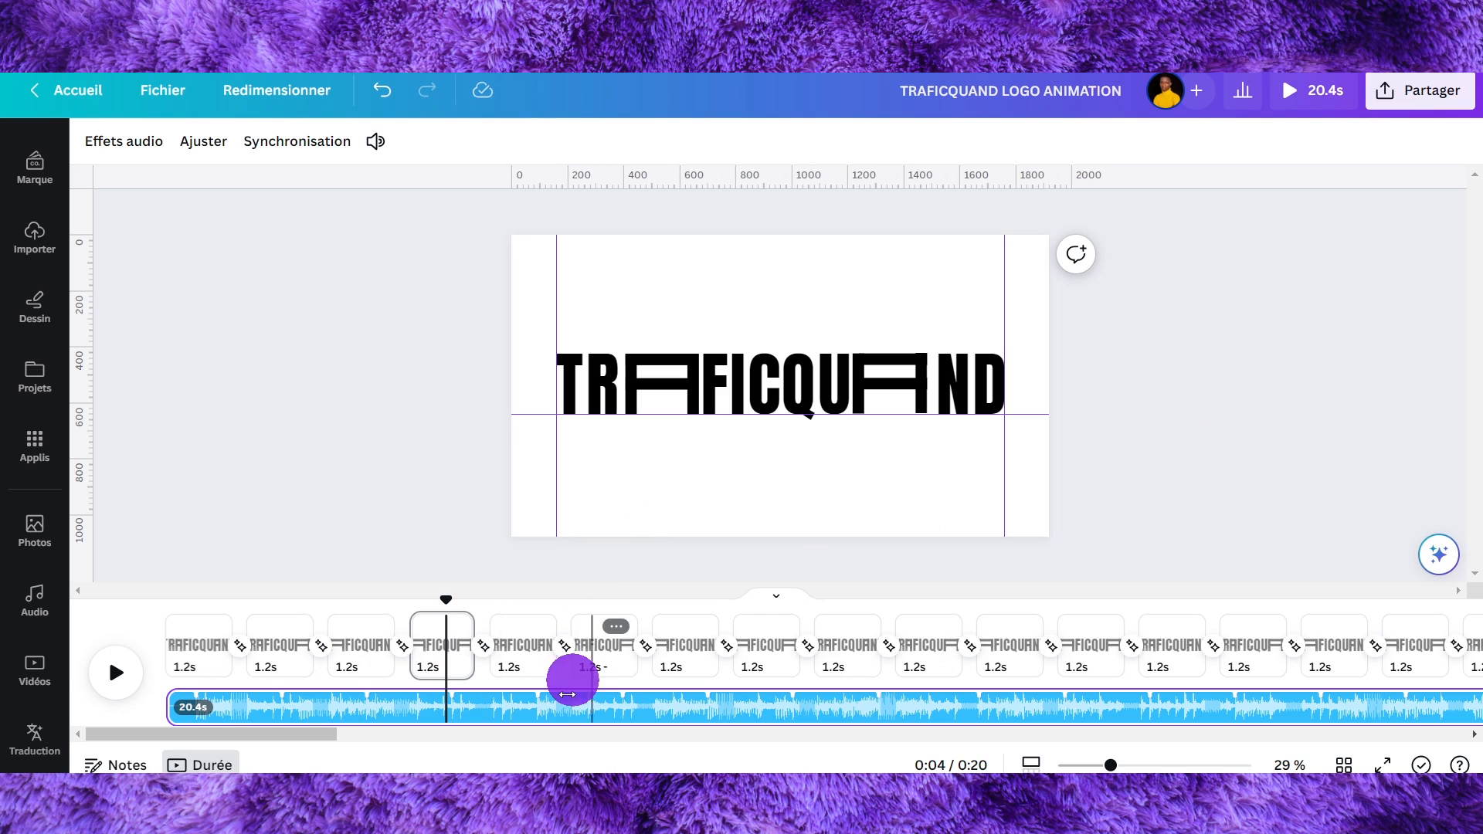
{"action": "left_click", "coordinate": [529, 718]}
{"action": "left_click", "coordinate": [375, 141]}
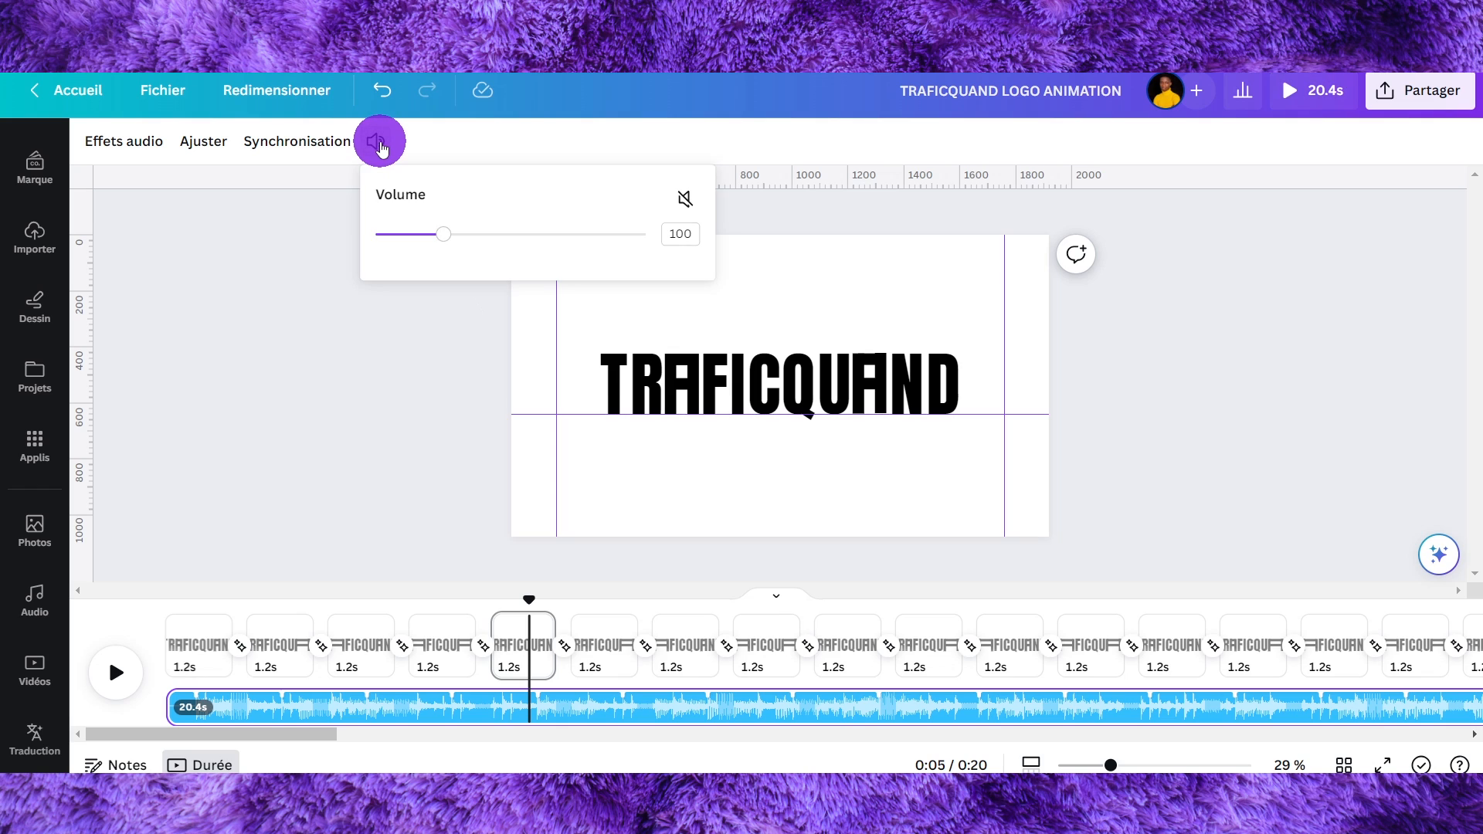
{"action": "left_click", "coordinate": [684, 199]}
{"action": "left_click_drag", "start_coordinate": [530, 600], "coordinate": [170, 611]}
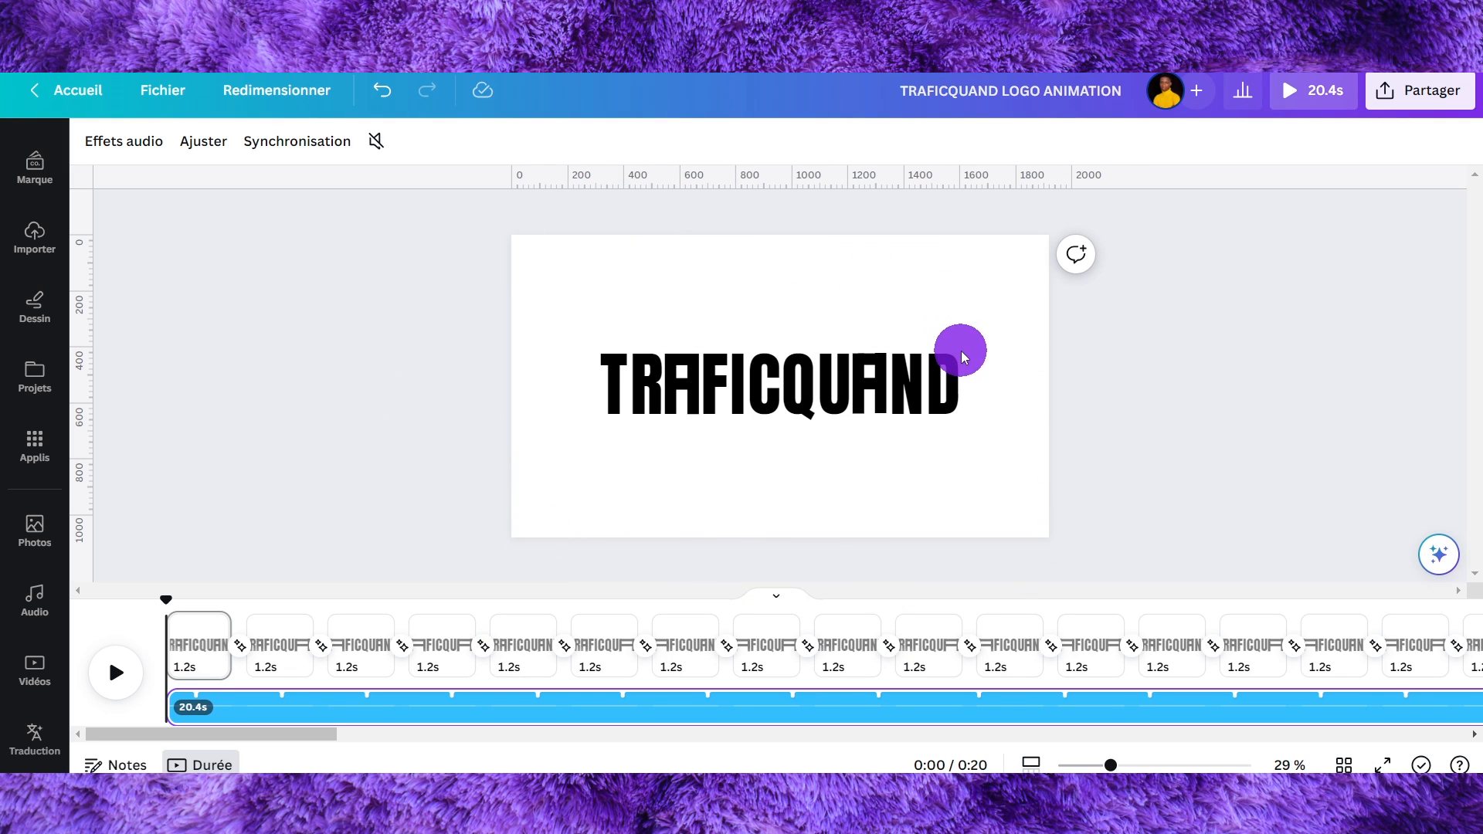
{"action": "left_click", "coordinate": [1158, 356]}
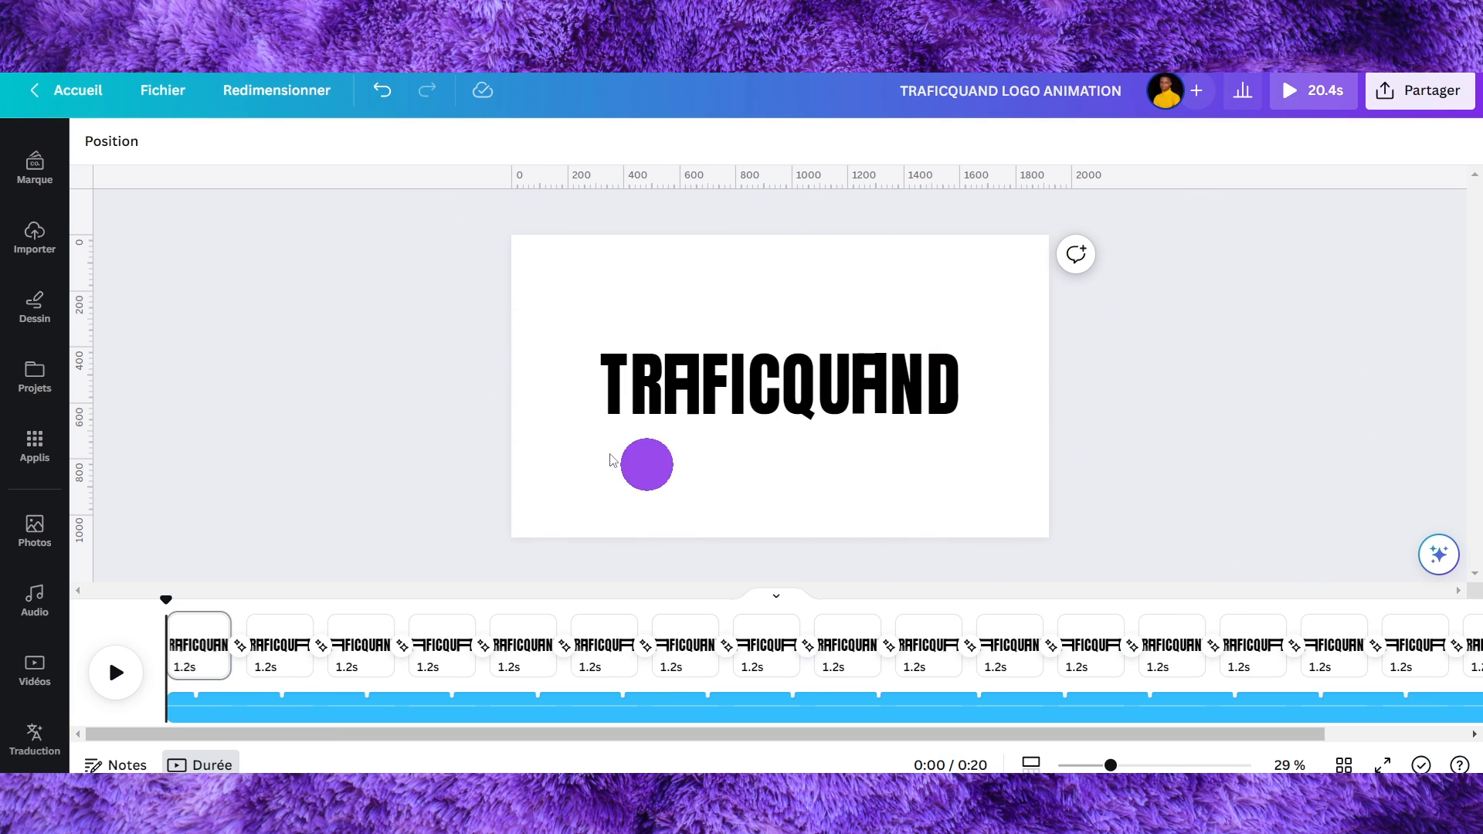
- Create a new blank Vidéo design
{"action": "left_click", "coordinate": [184, 93]}
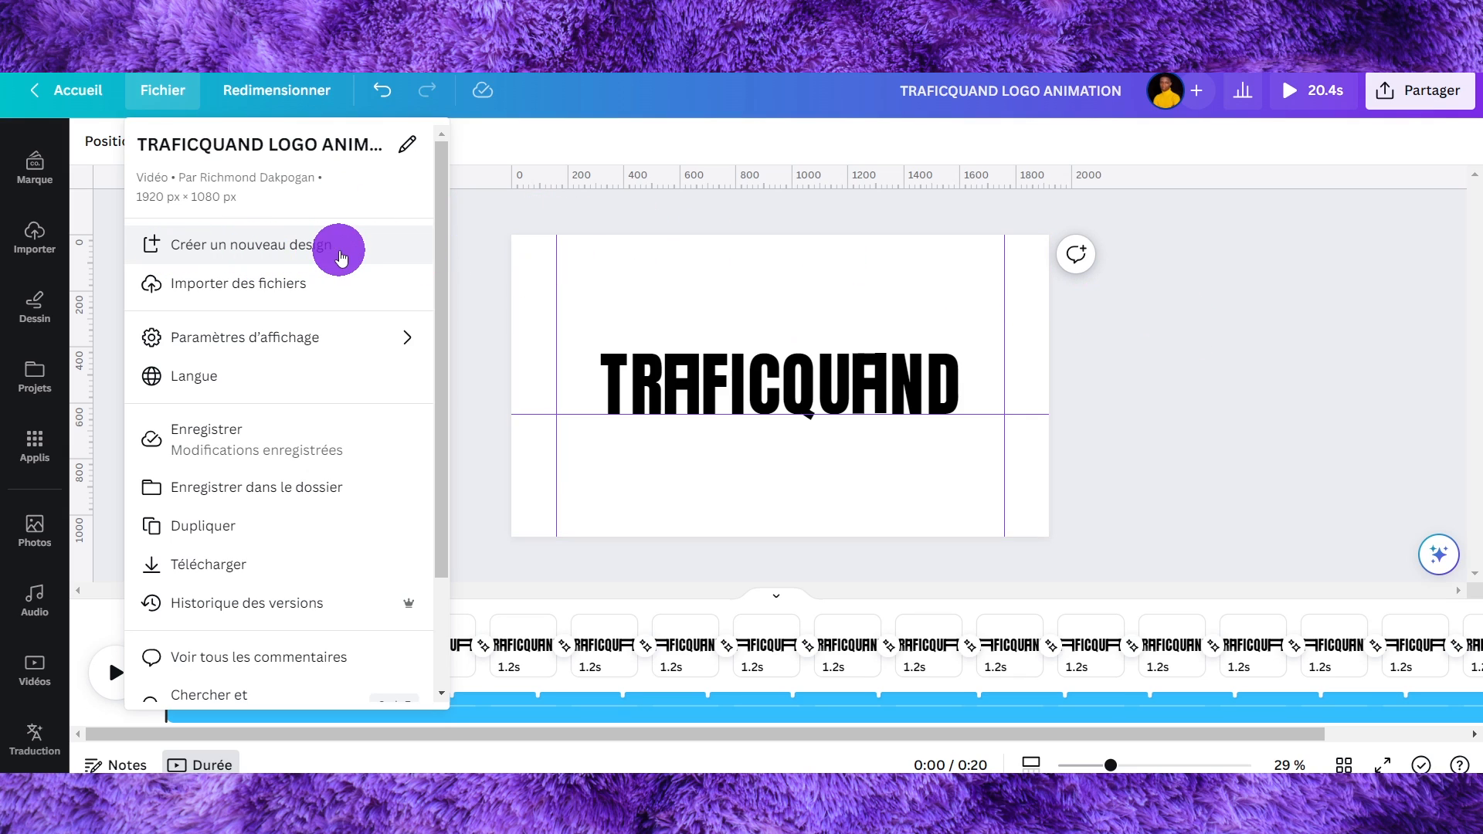
{"action": "left_click", "coordinate": [267, 244]}
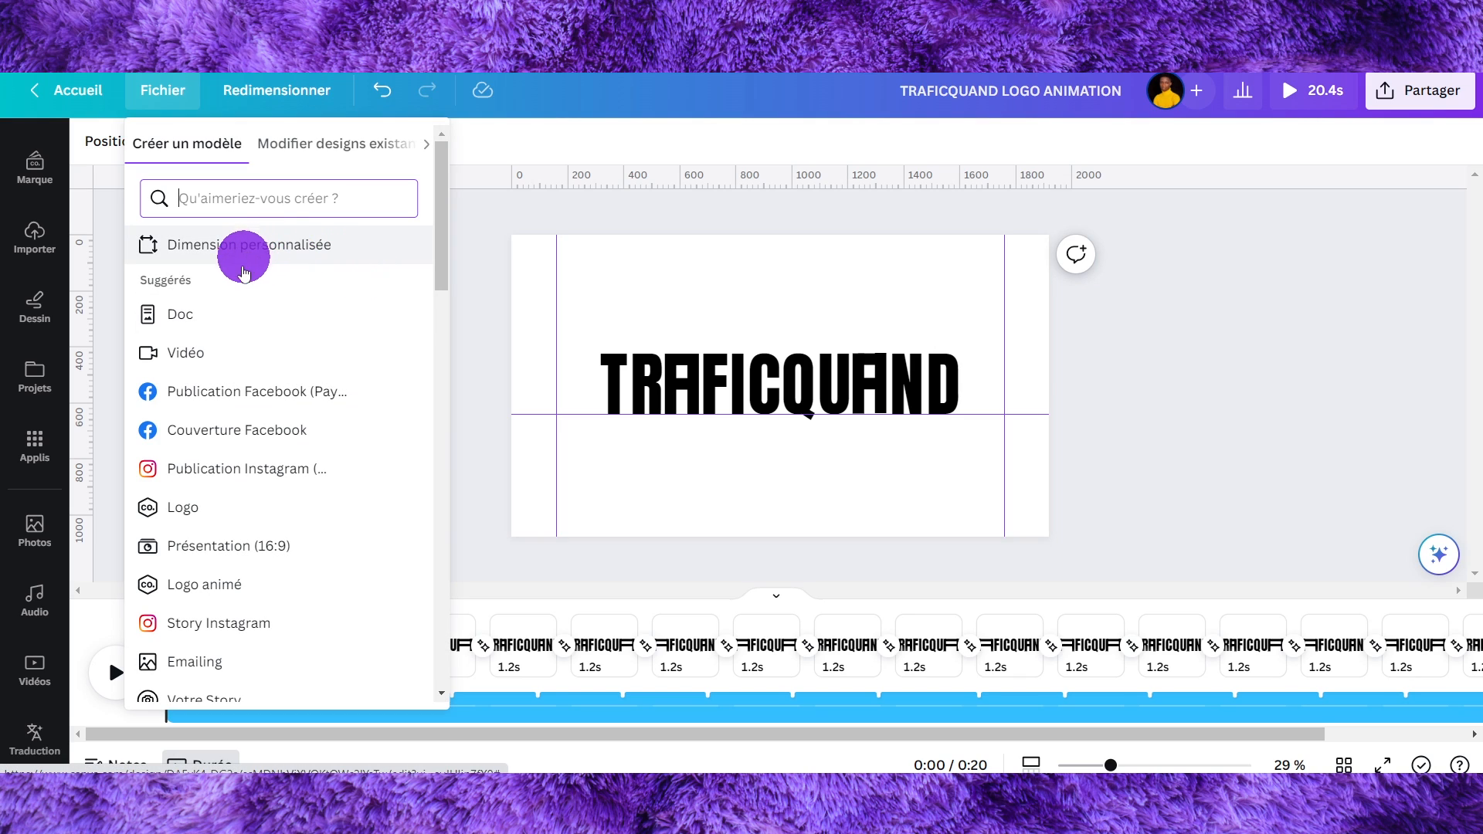
{"action": "left_click", "coordinate": [315, 366]}
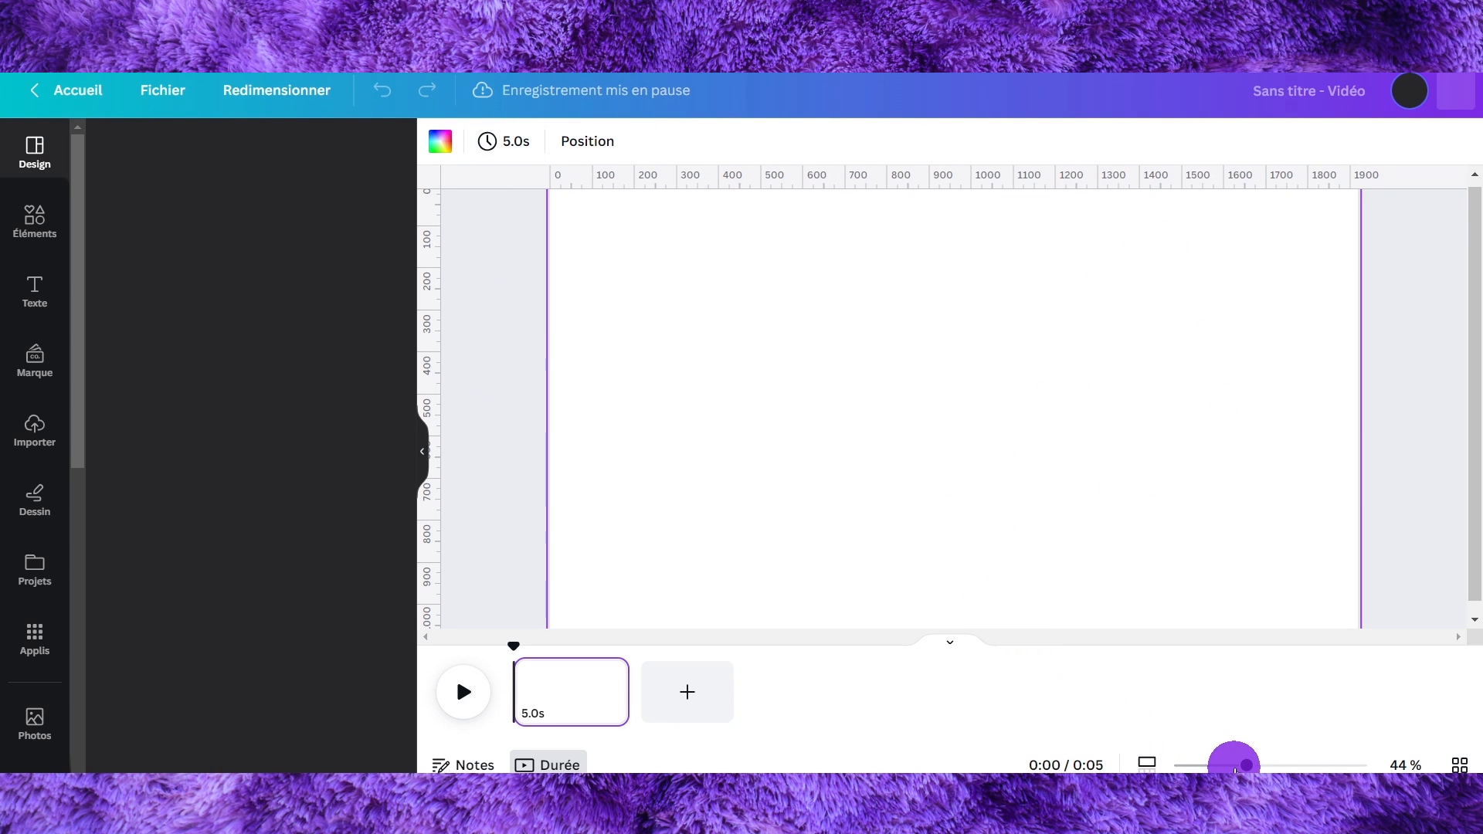
{"action": "left_click_drag", "start_coordinate": [1235, 765], "coordinate": [1151, 765]}
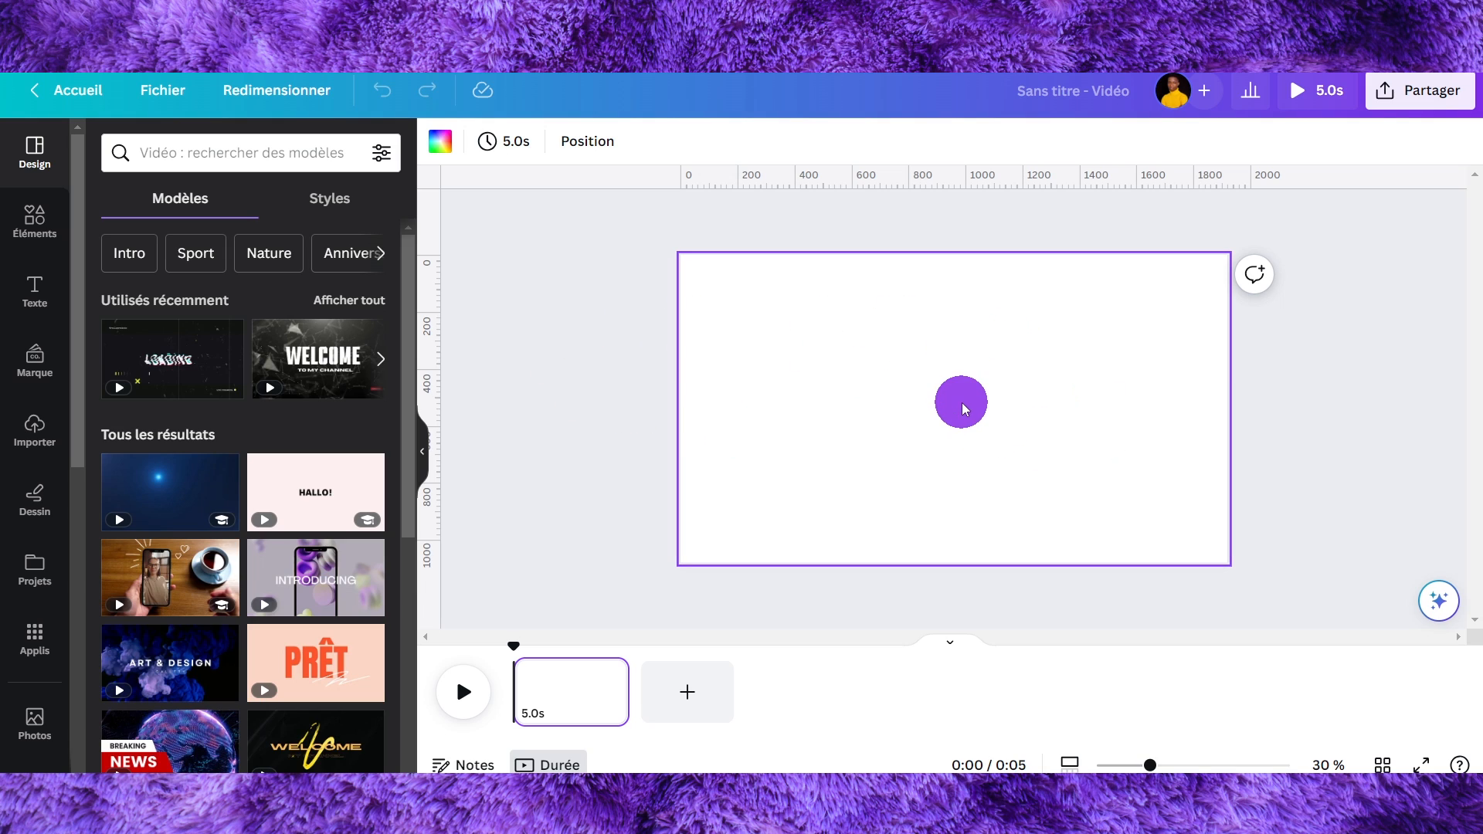
- Add a text box to the canvas and set its font to Anton
{"action": "key", "text": "t"}
{"action": "left_click_drag", "start_coordinate": [869, 399], "coordinate": [593, 355]}
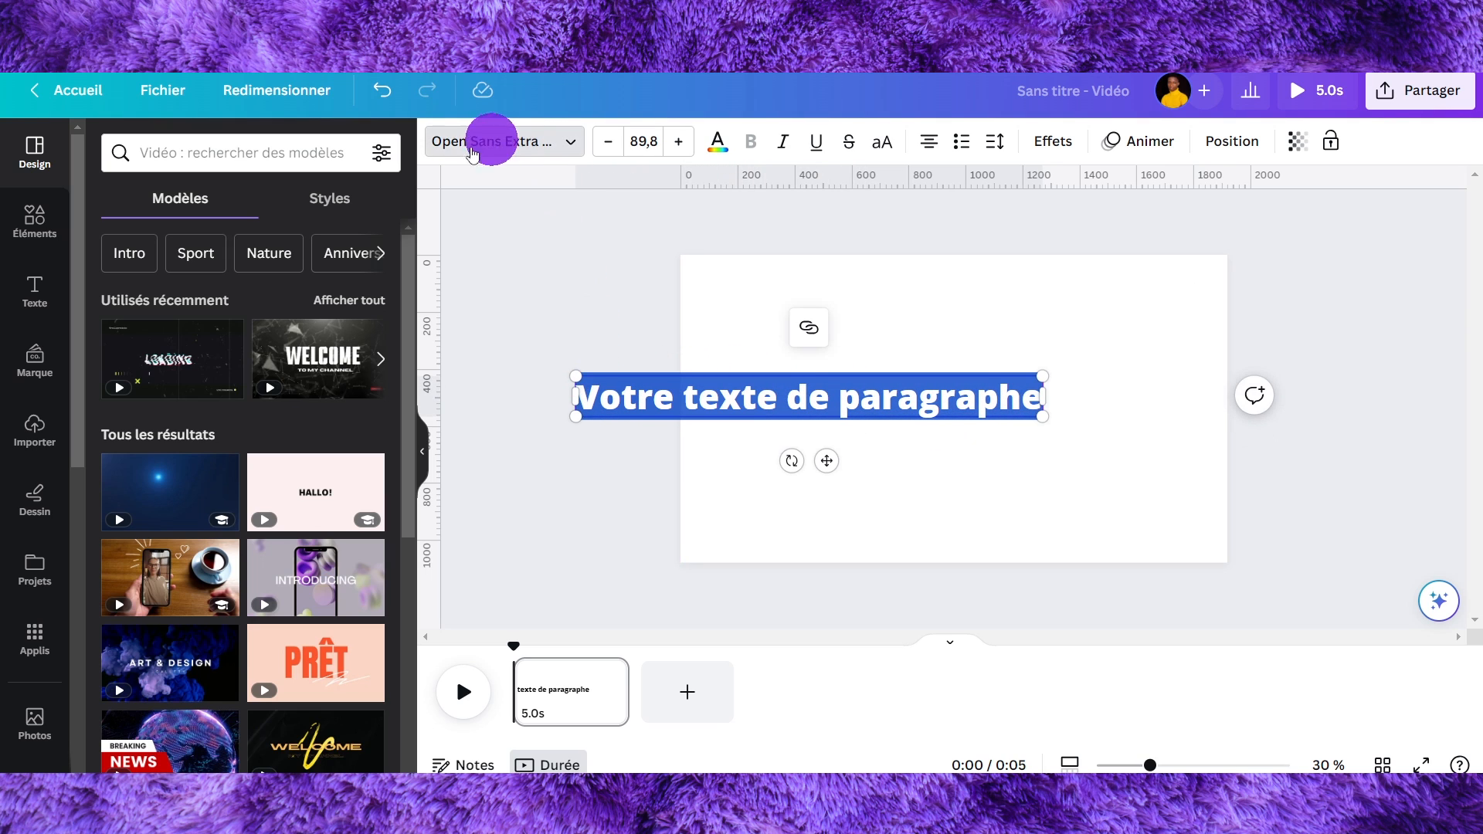
{"action": "left_click", "coordinate": [480, 143]}
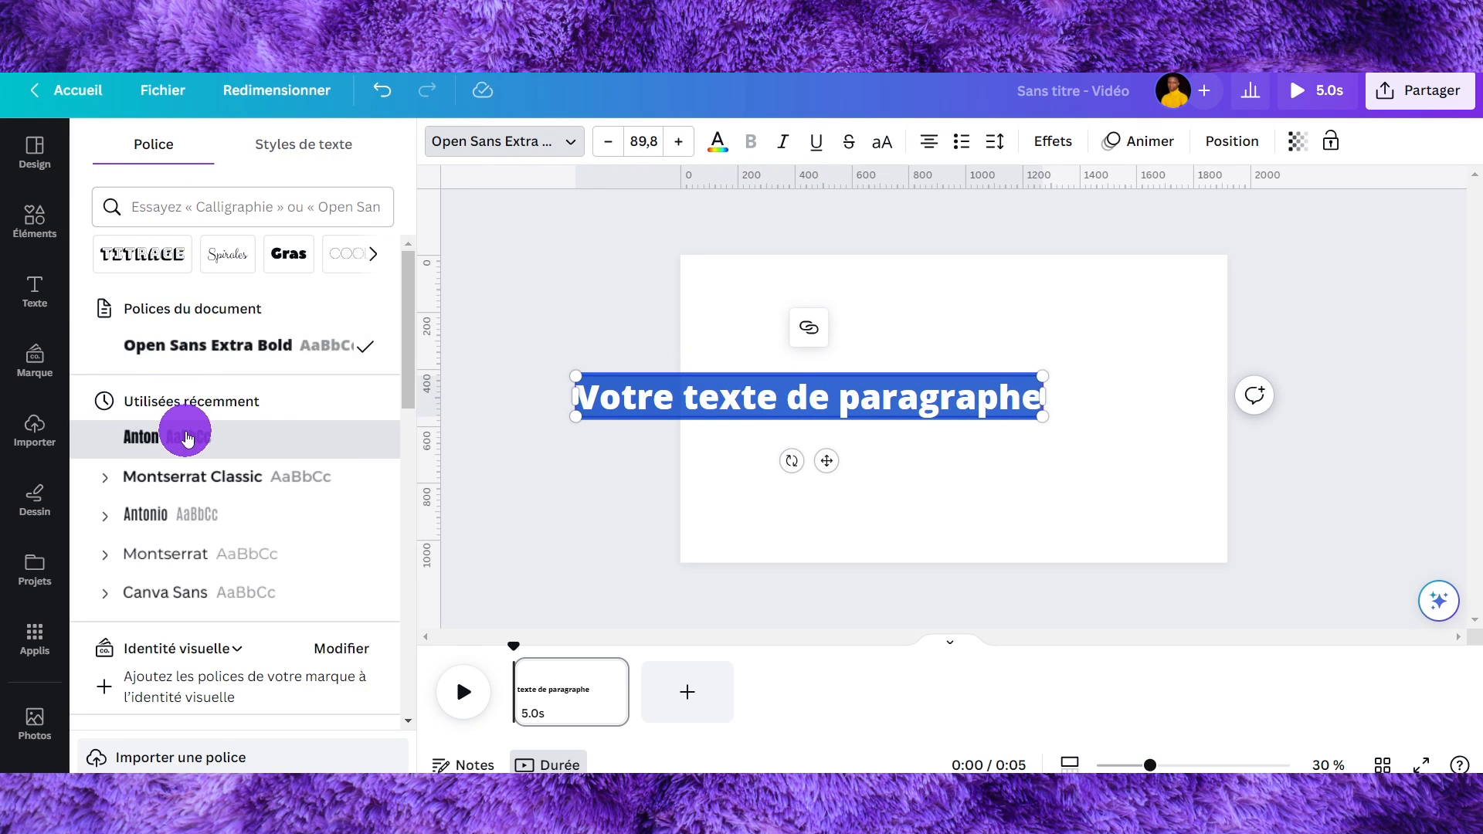
{"action": "left_click", "coordinate": [185, 434]}
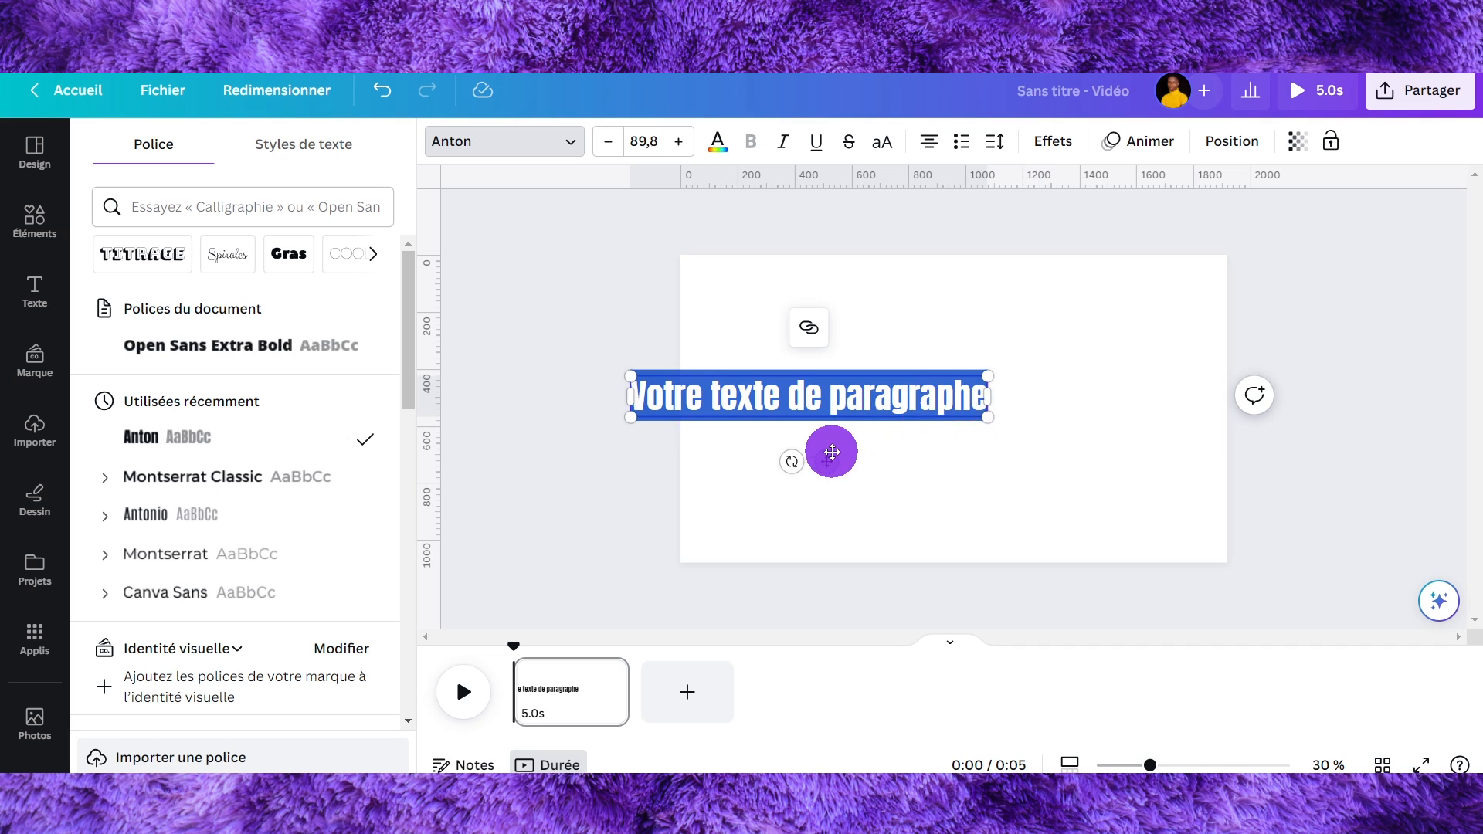
- Move the text box slightly and replace its text with traficquand
{"action": "left_click_drag", "start_coordinate": [826, 464], "coordinate": [923, 462]}
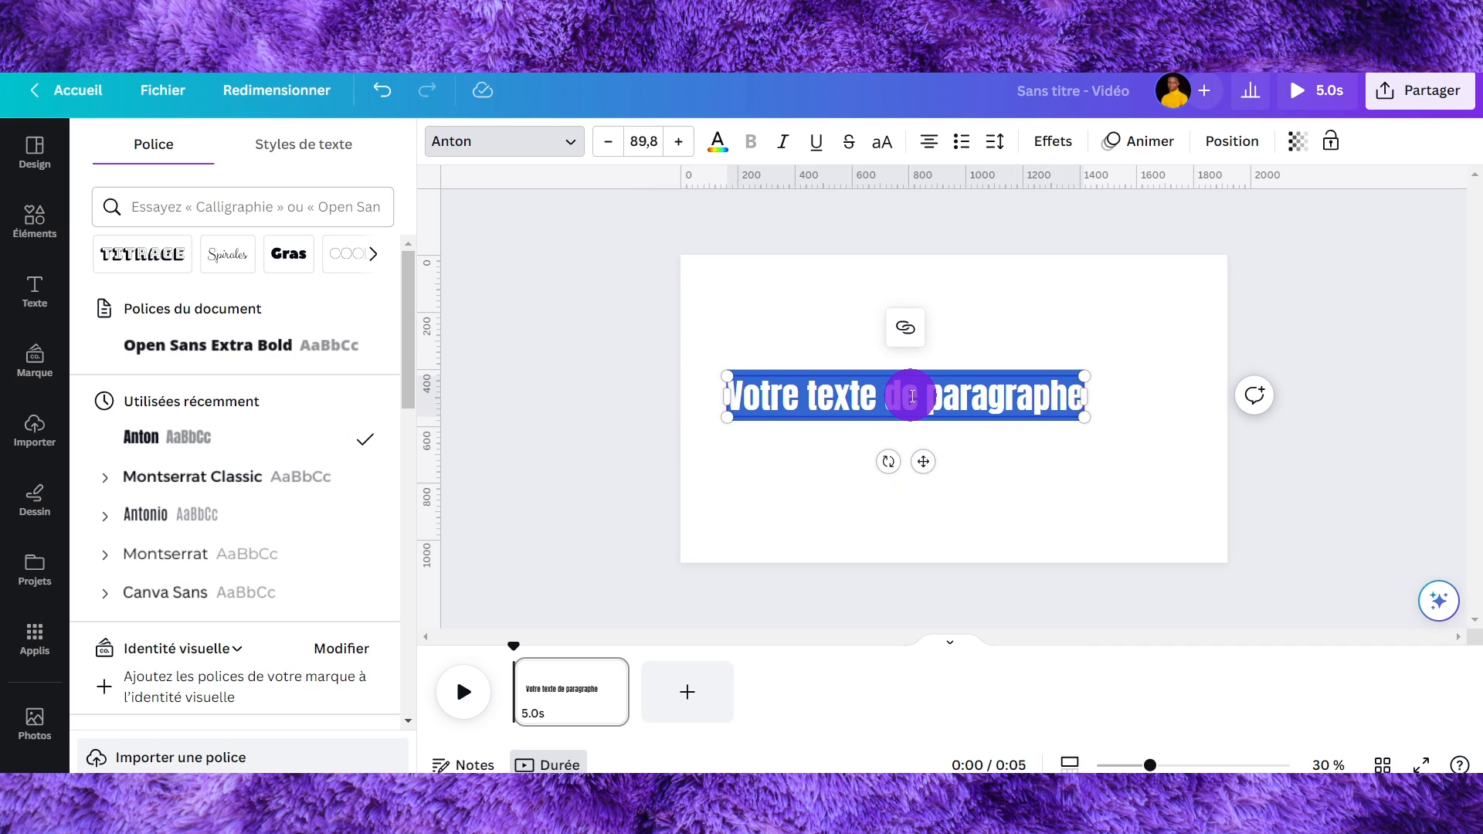
{"action": "type", "text": "tr"}
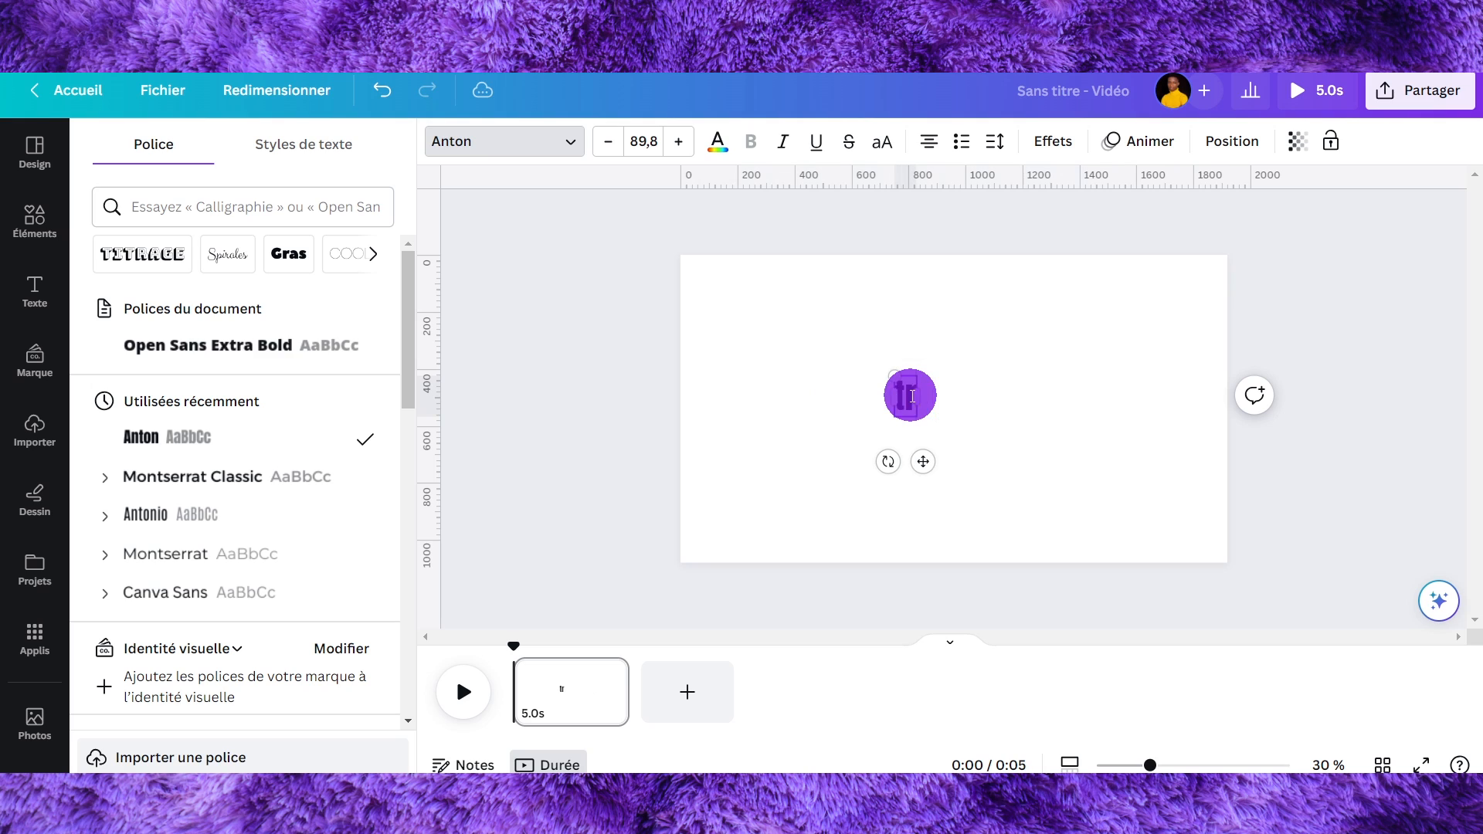
{"action": "type", "text": "aficquand"}
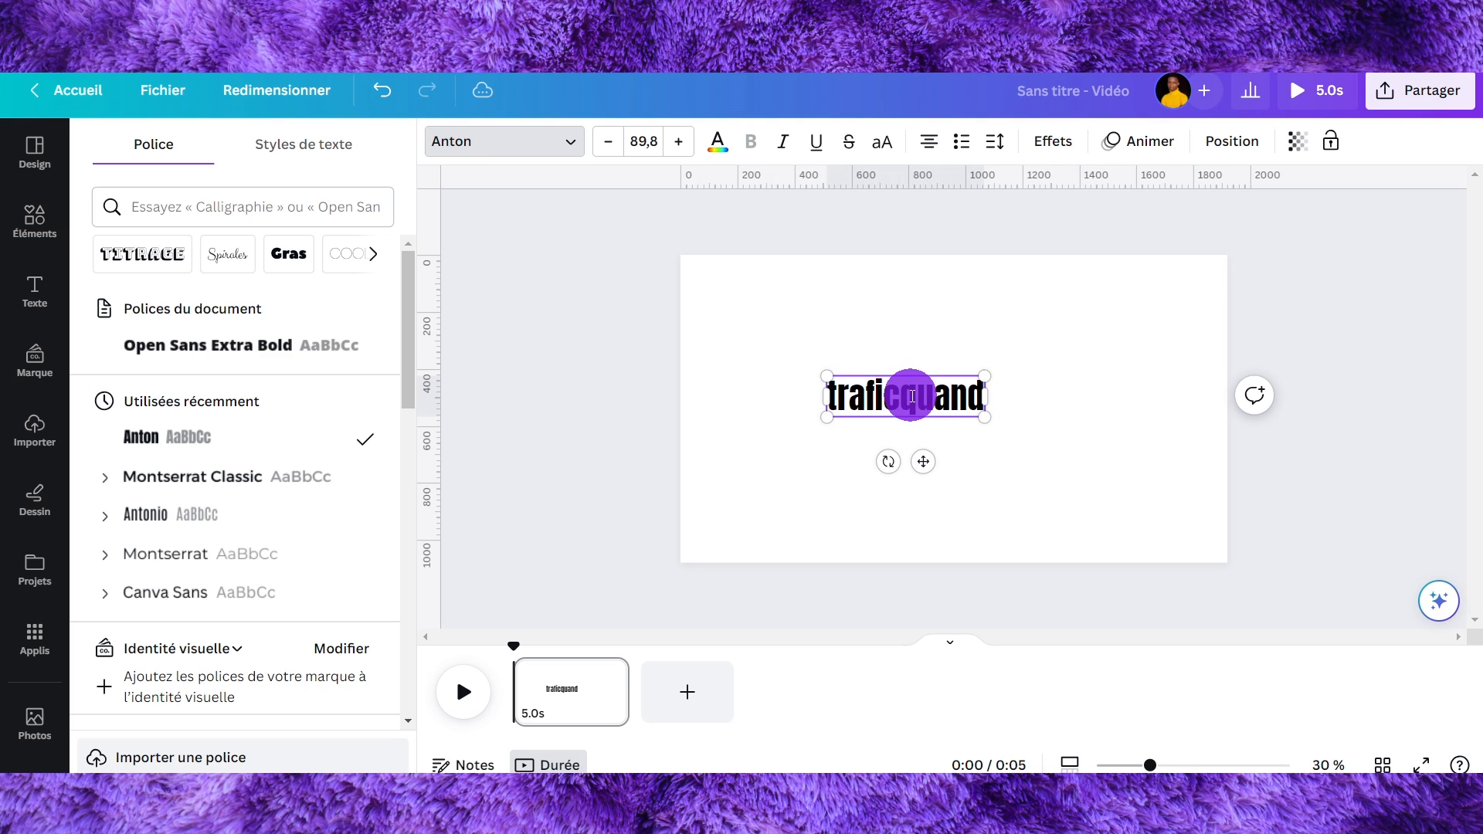
- Switch the text to uppercase and enlarge it to font size 189
{"action": "left_click", "coordinate": [887, 142]}
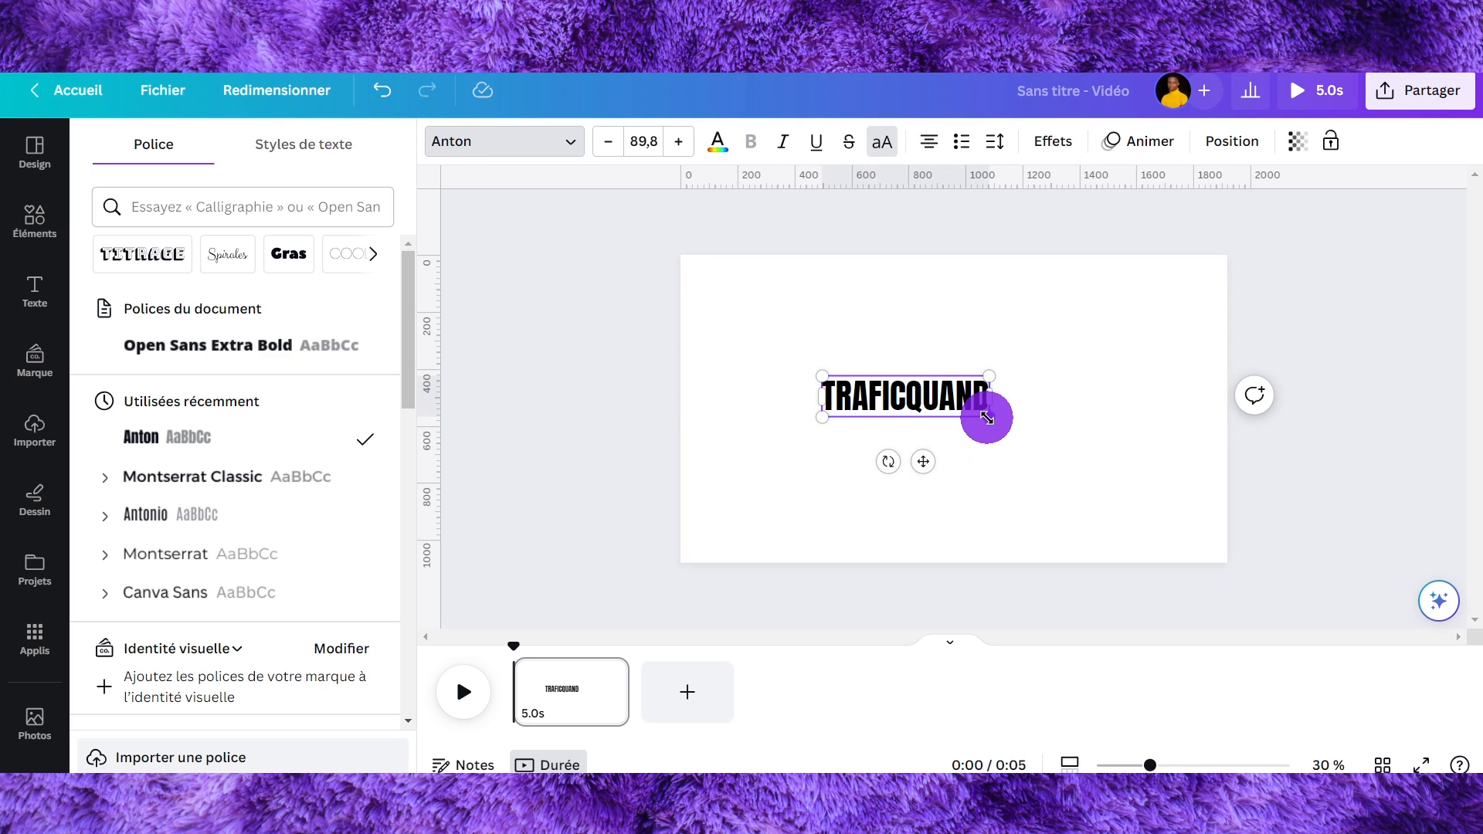
{"action": "left_click_drag", "start_coordinate": [986, 417], "coordinate": [1126, 454]}
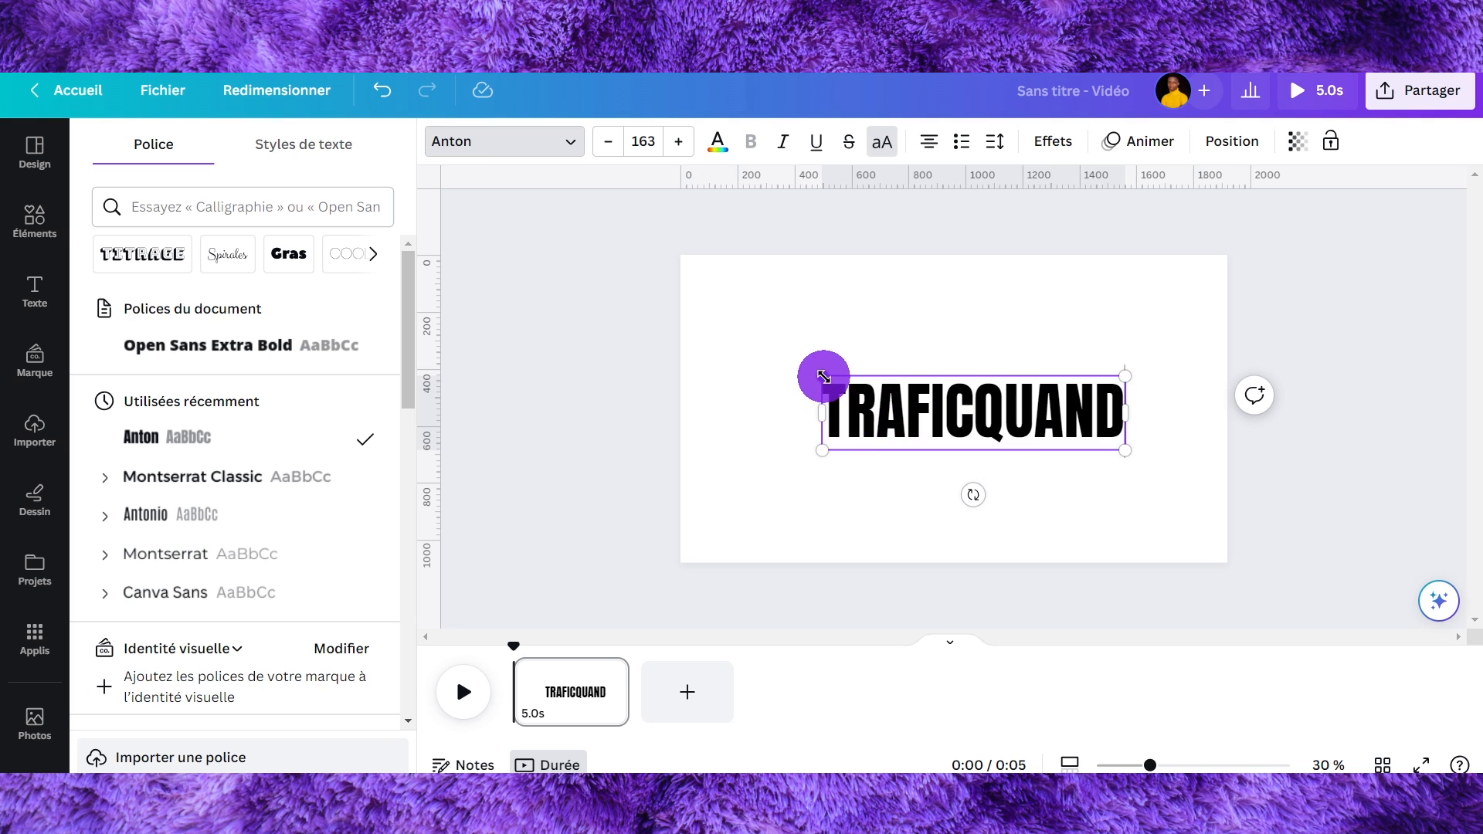
{"action": "left_click_drag", "start_coordinate": [823, 377], "coordinate": [742, 374]}
{"action": "left_click", "coordinate": [513, 348]}
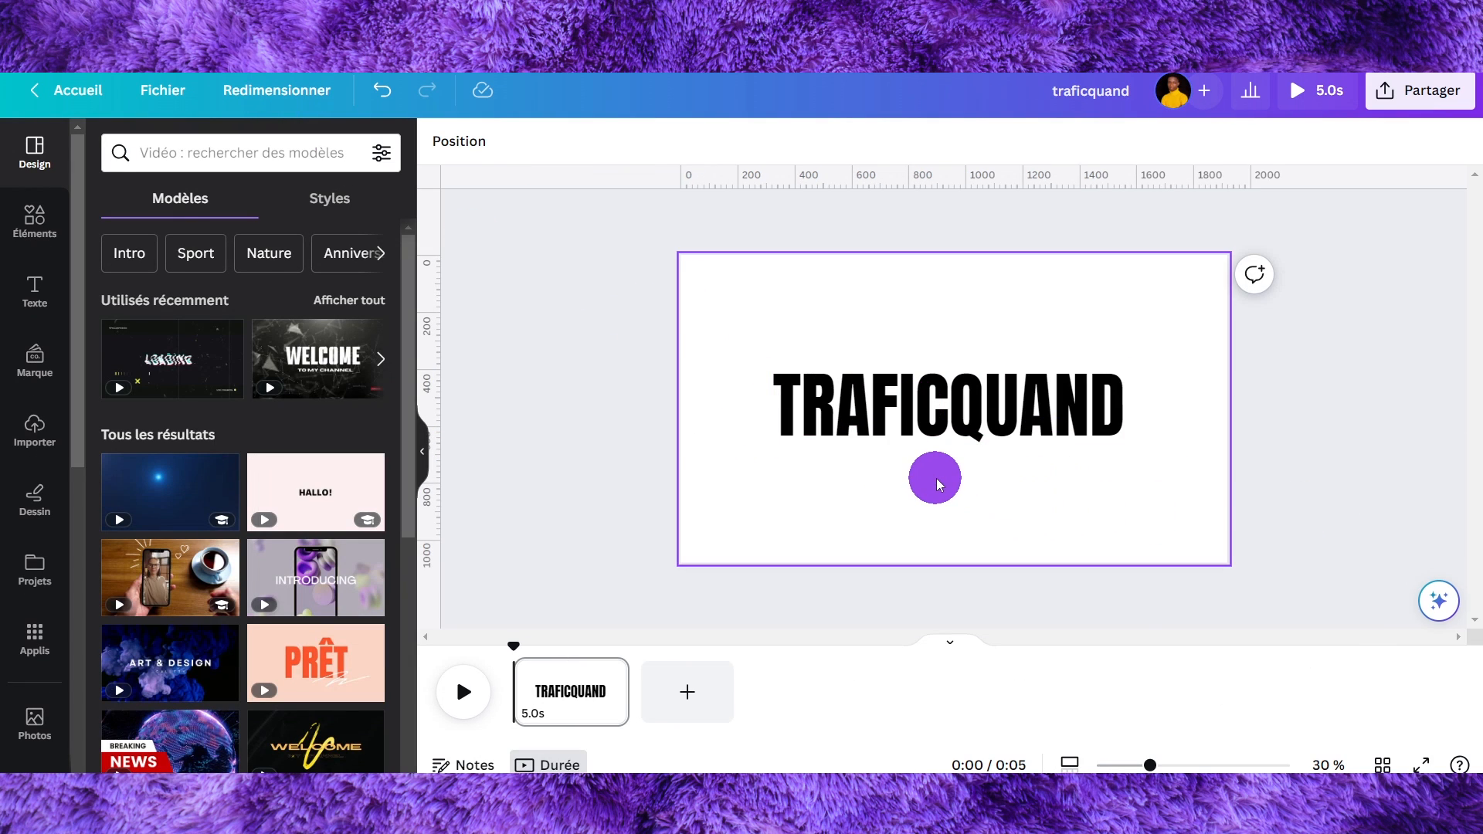
- Duplicate the TRAFICQUAND text and align the copy exactly over the original
{"action": "left_click", "coordinate": [862, 407]}
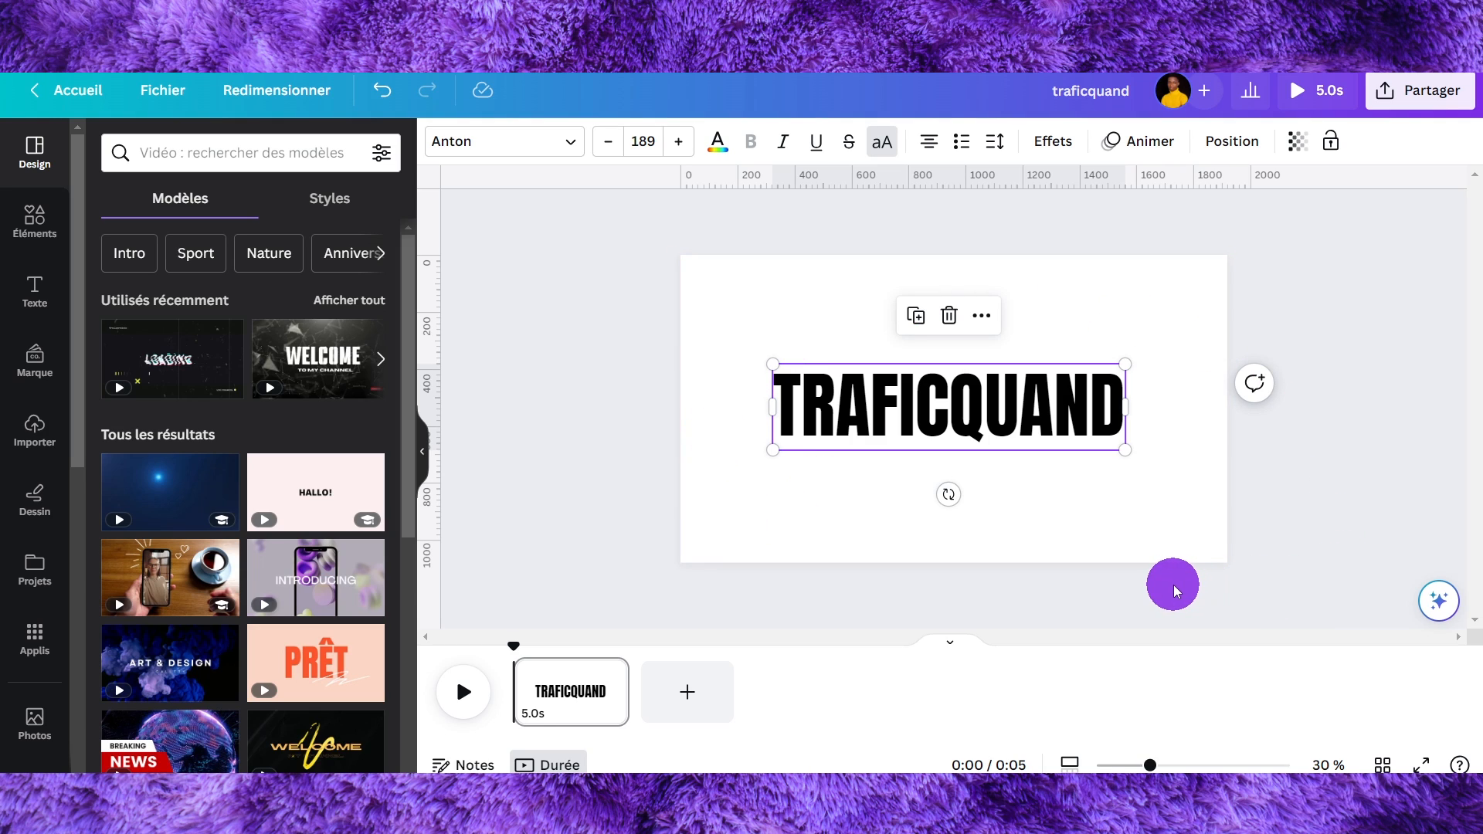
{"action": "left_click_drag", "start_coordinate": [1149, 765], "coordinate": [1174, 765]}
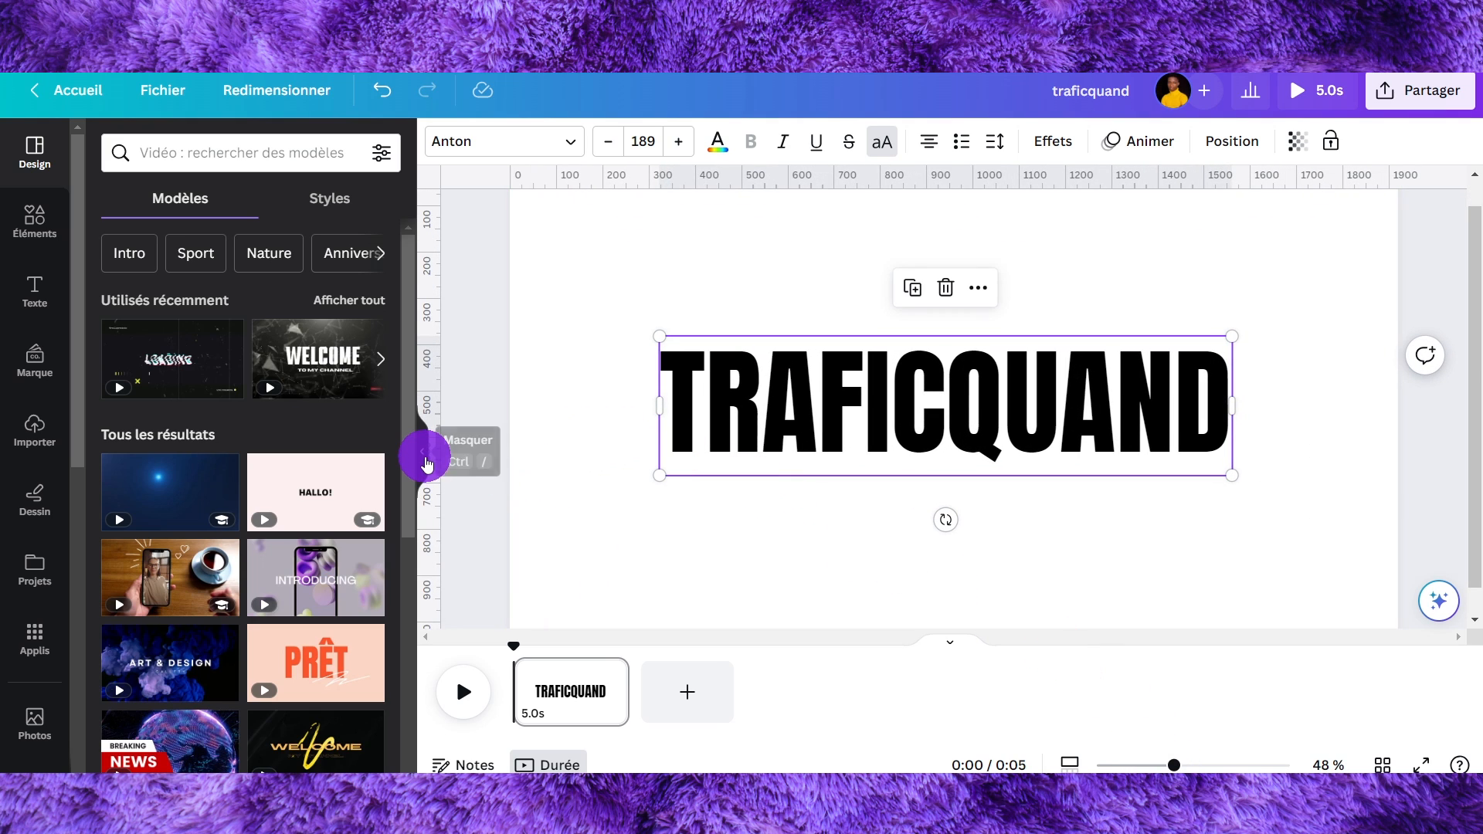
{"action": "left_click", "coordinate": [423, 451]}
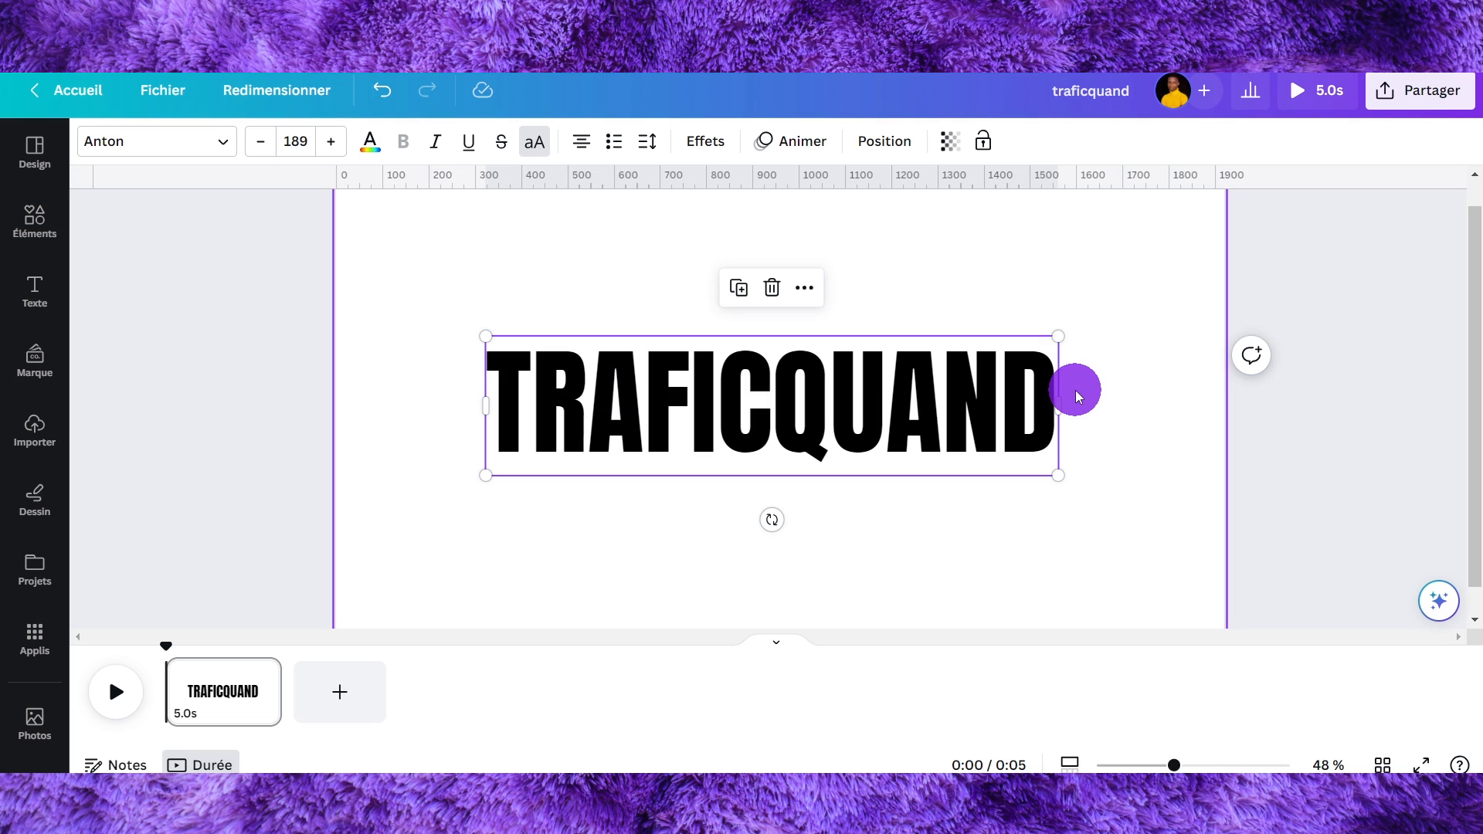
{"action": "left_click_drag", "start_coordinate": [798, 383], "coordinate": [805, 386]}
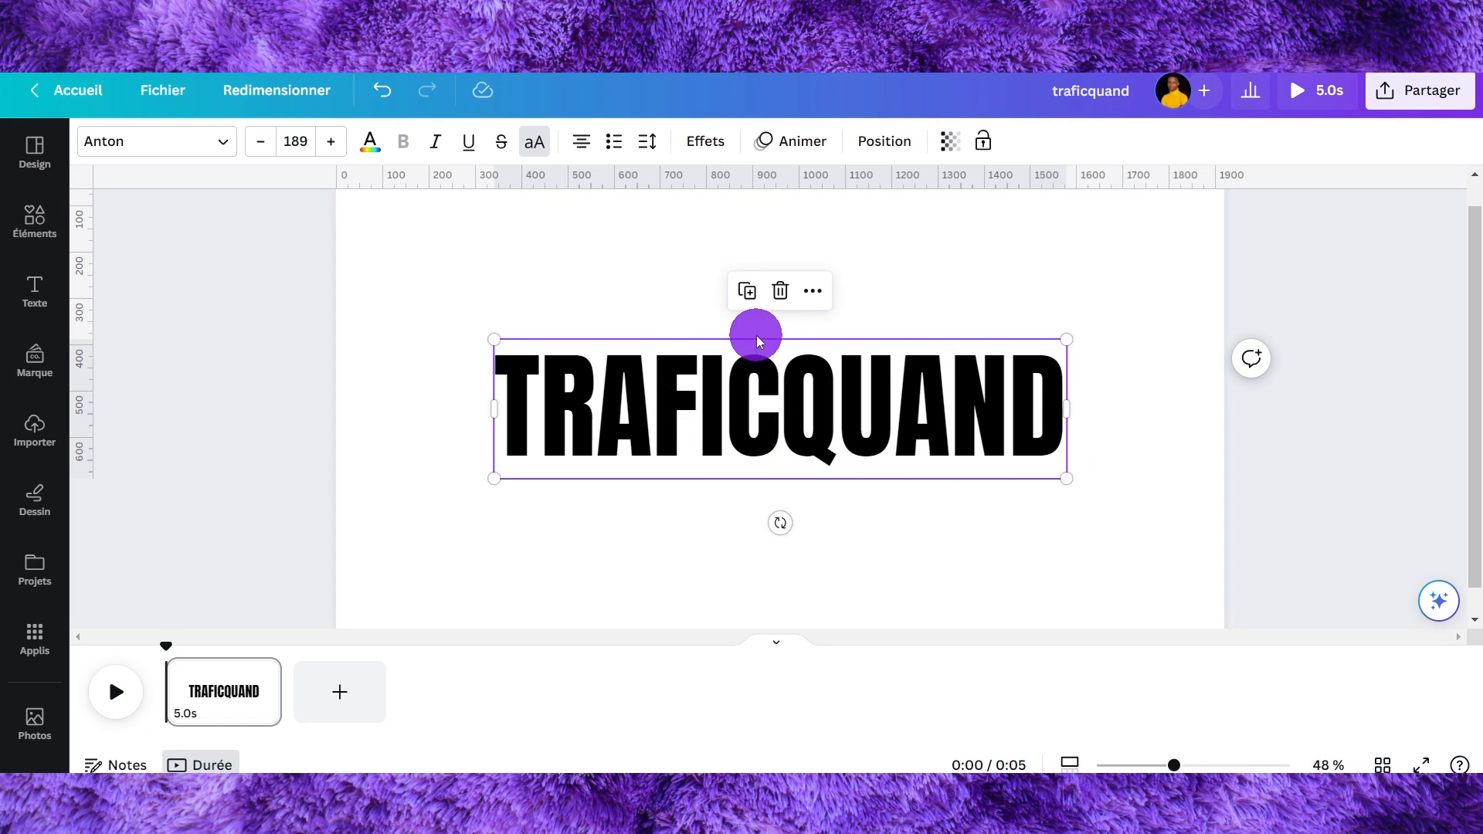
{"action": "left_click", "coordinate": [754, 292]}
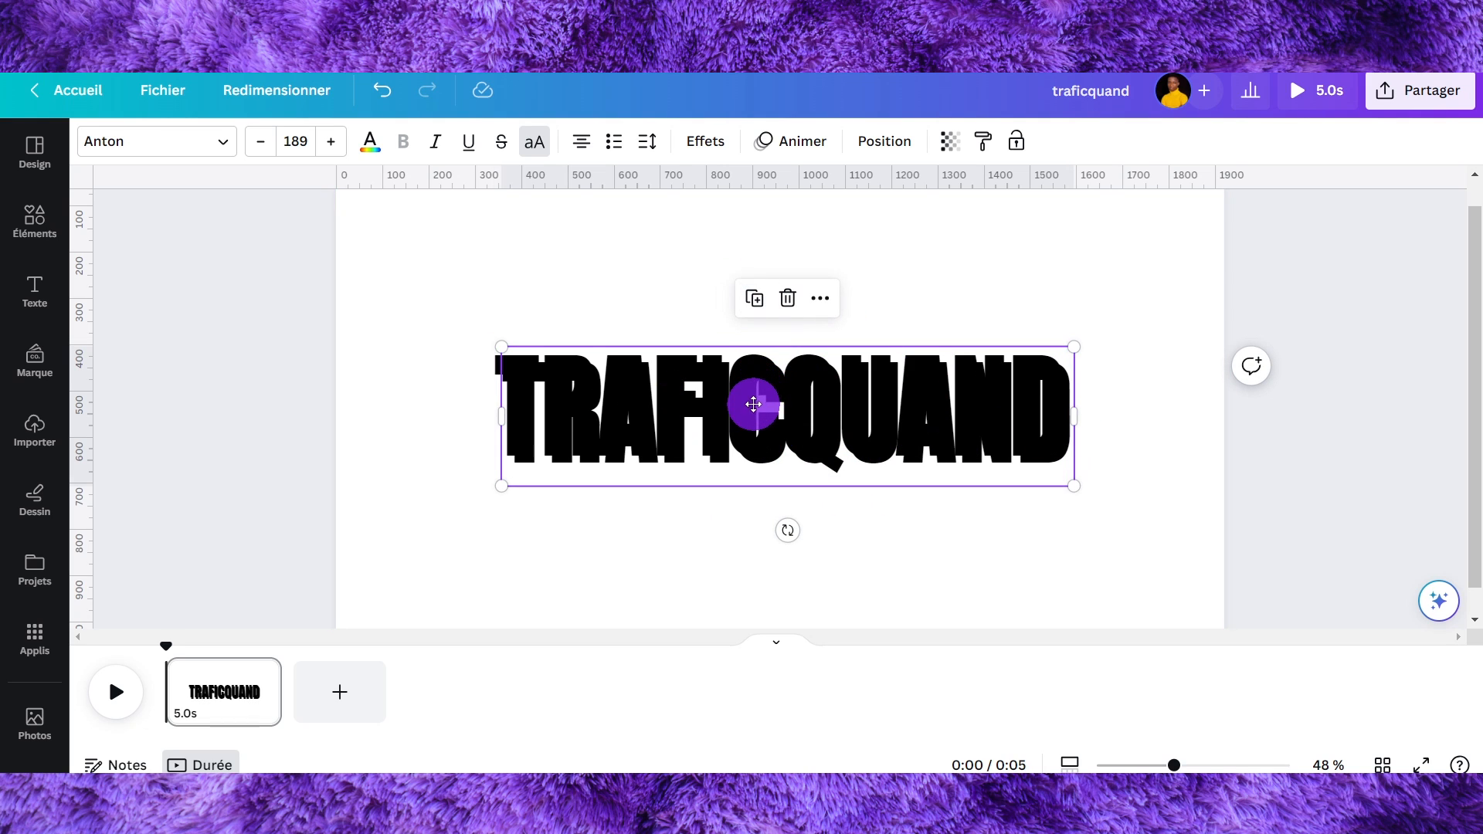
{"action": "left_click_drag", "start_coordinate": [753, 404], "coordinate": [748, 398]}
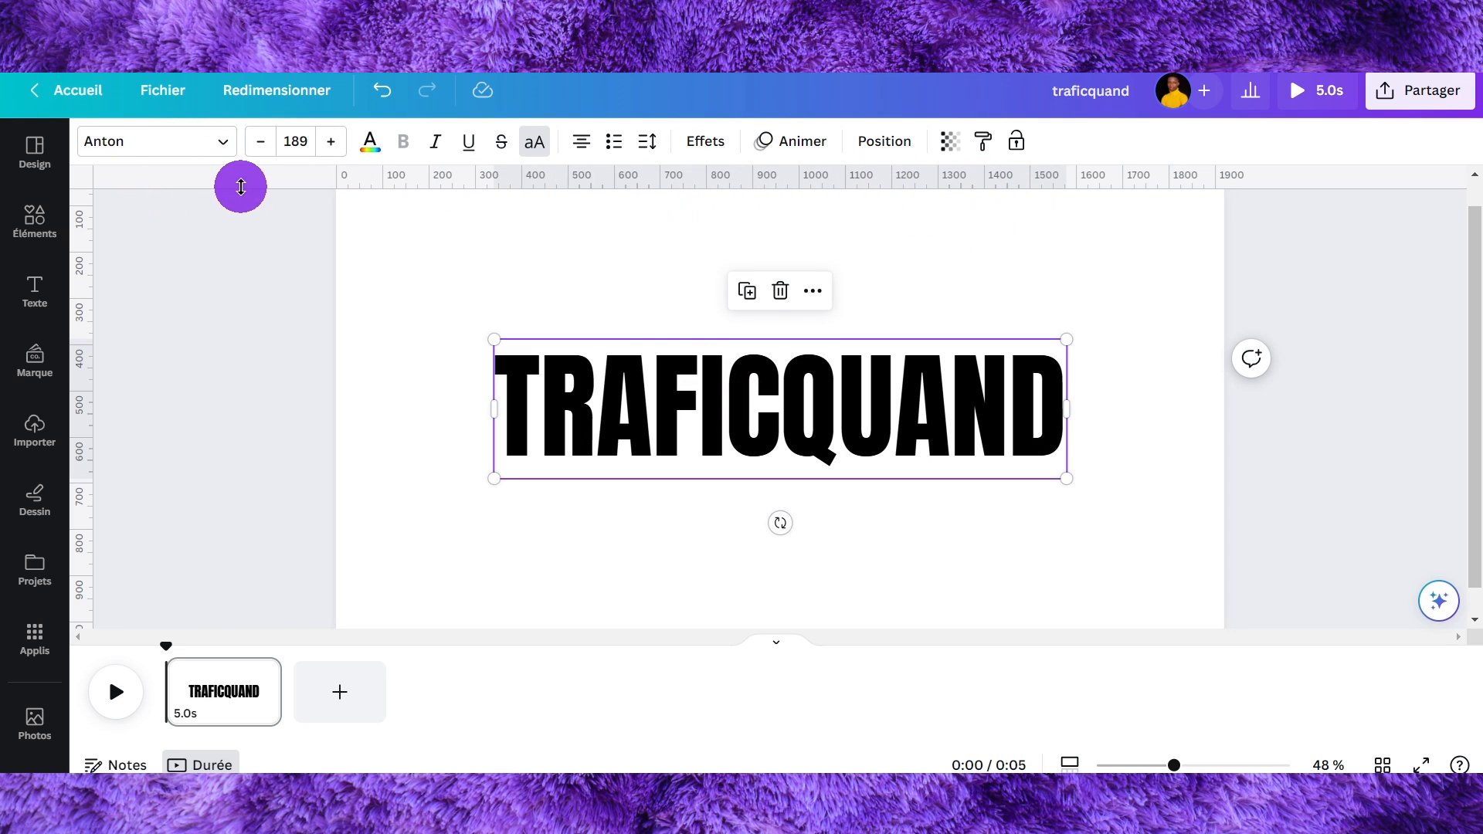
- Add horizontal ruler guides along the top and bottom edges of the text
{"action": "left_click_drag", "start_coordinate": [238, 182], "coordinate": [258, 339]}
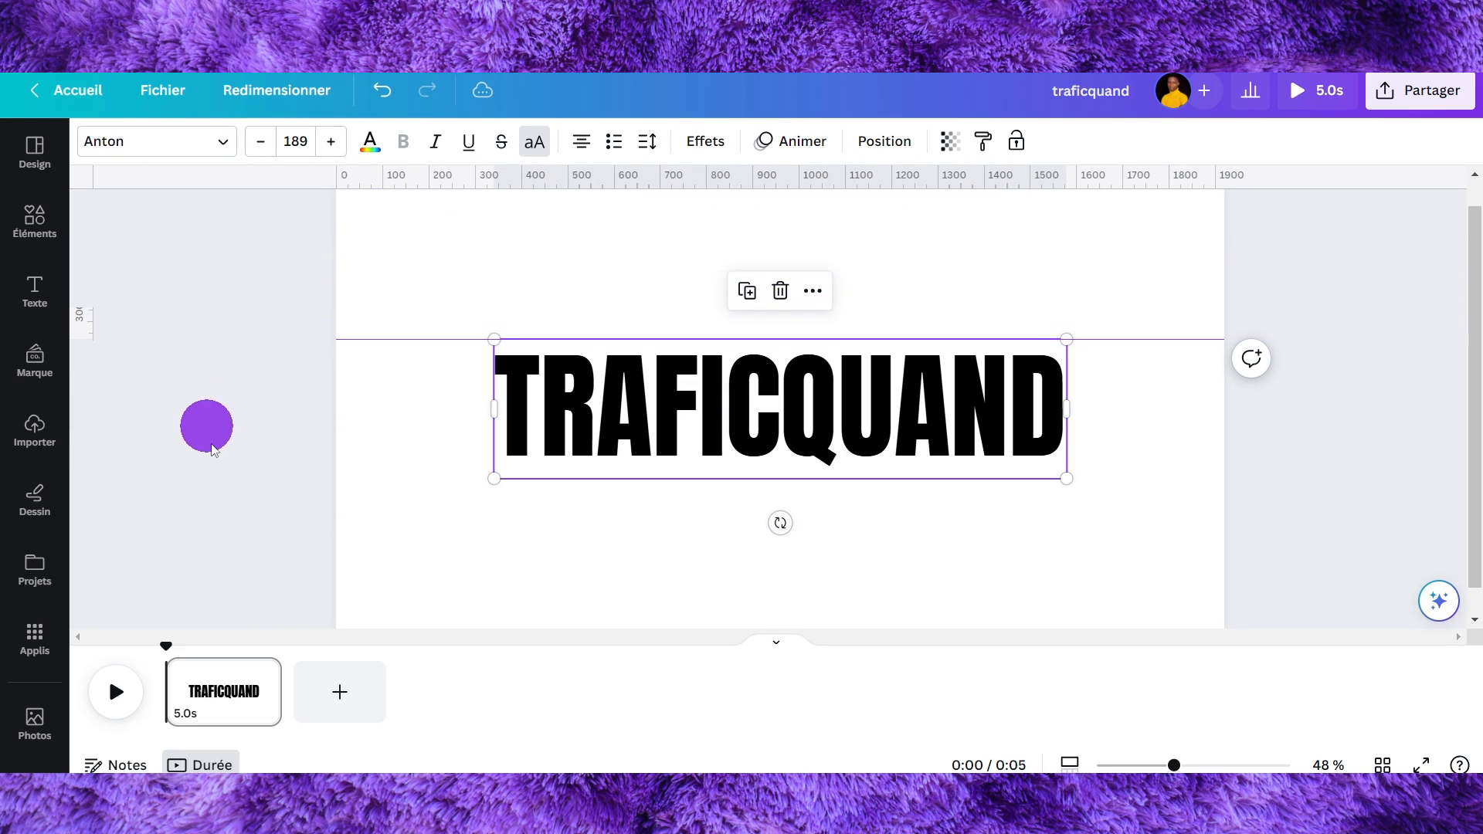
{"action": "left_click_drag", "start_coordinate": [754, 228], "coordinate": [787, 479]}
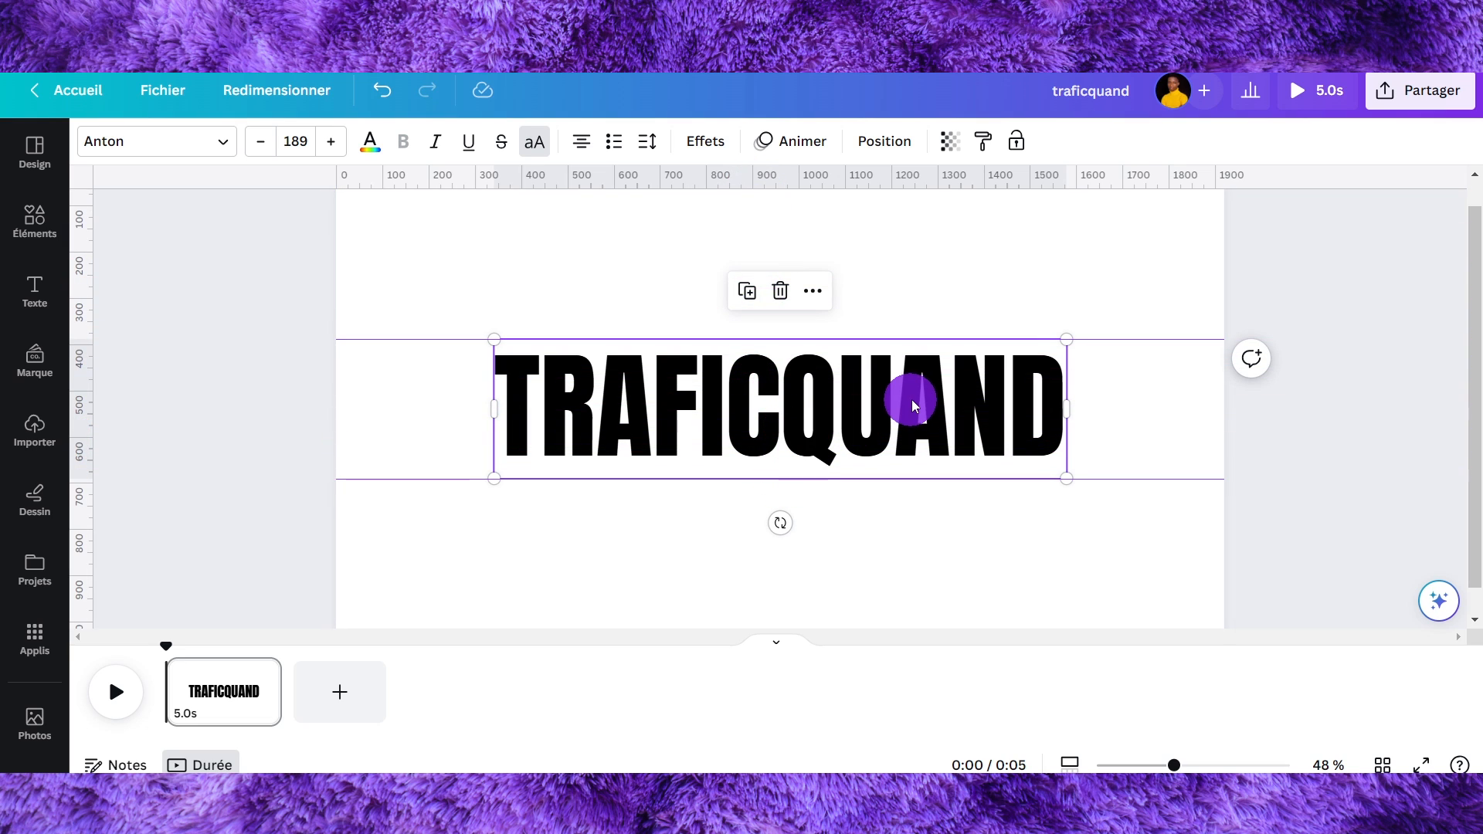
- Edit the duplicate text and delete everything except its first letter
{"action": "double_click", "coordinate": [608, 387]}
{"action": "left_click", "coordinate": [438, 381]}
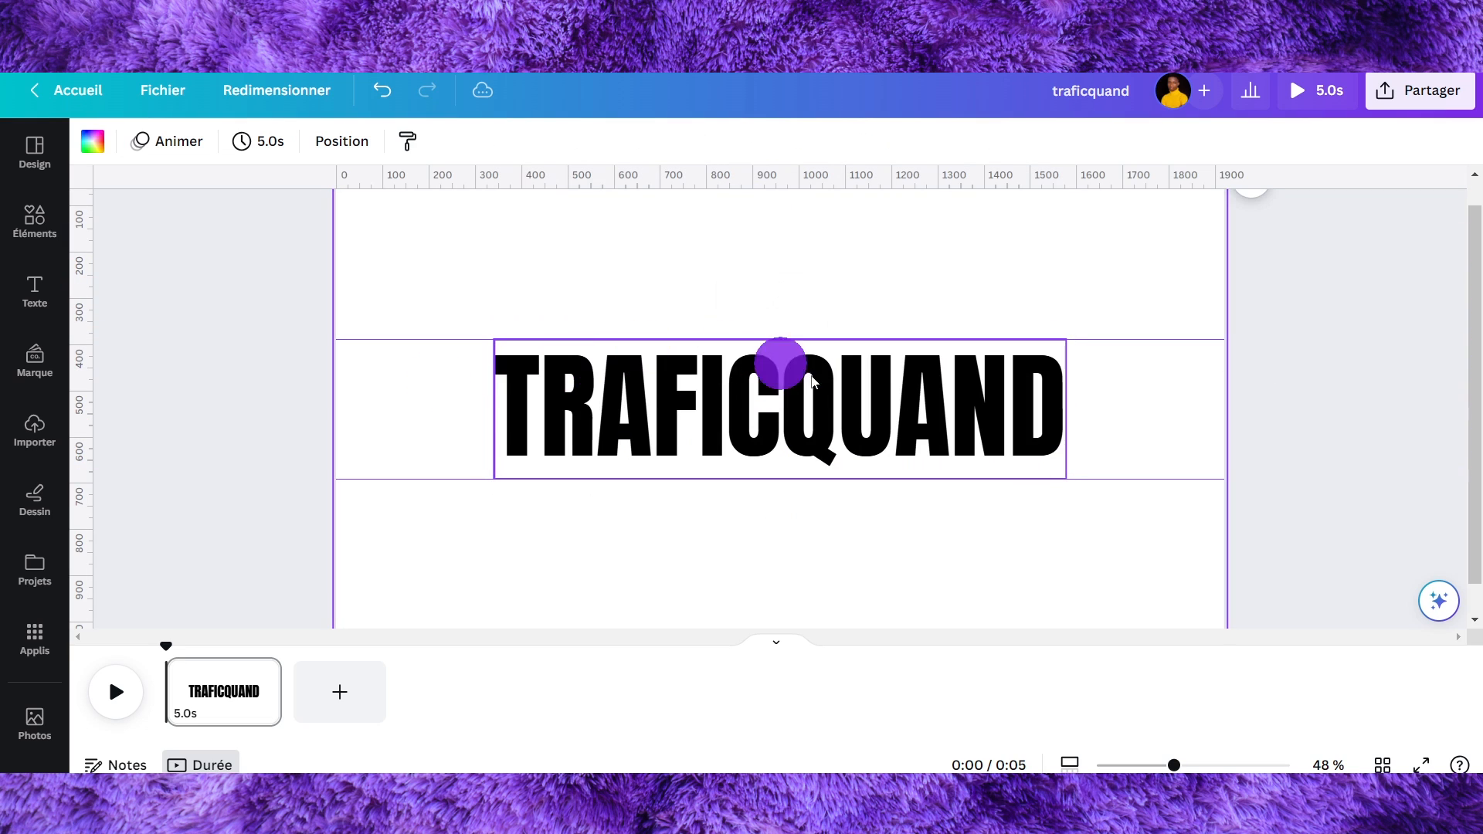
{"action": "left_click", "coordinate": [553, 387]}
{"action": "left_click", "coordinate": [550, 384]}
{"action": "left_click", "coordinate": [588, 405]}
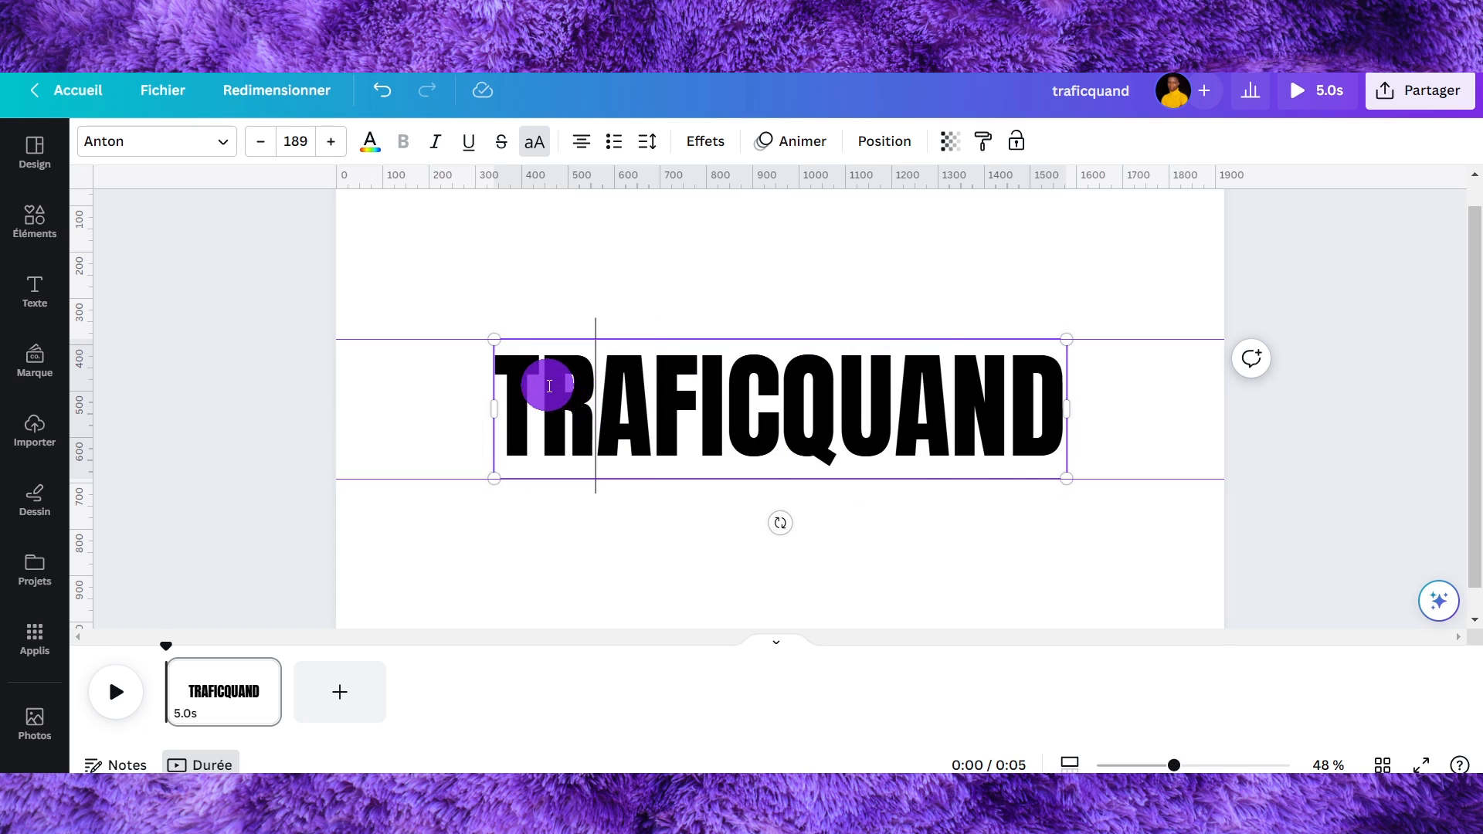
{"action": "left_click_drag", "start_coordinate": [549, 386], "coordinate": [1053, 394]}
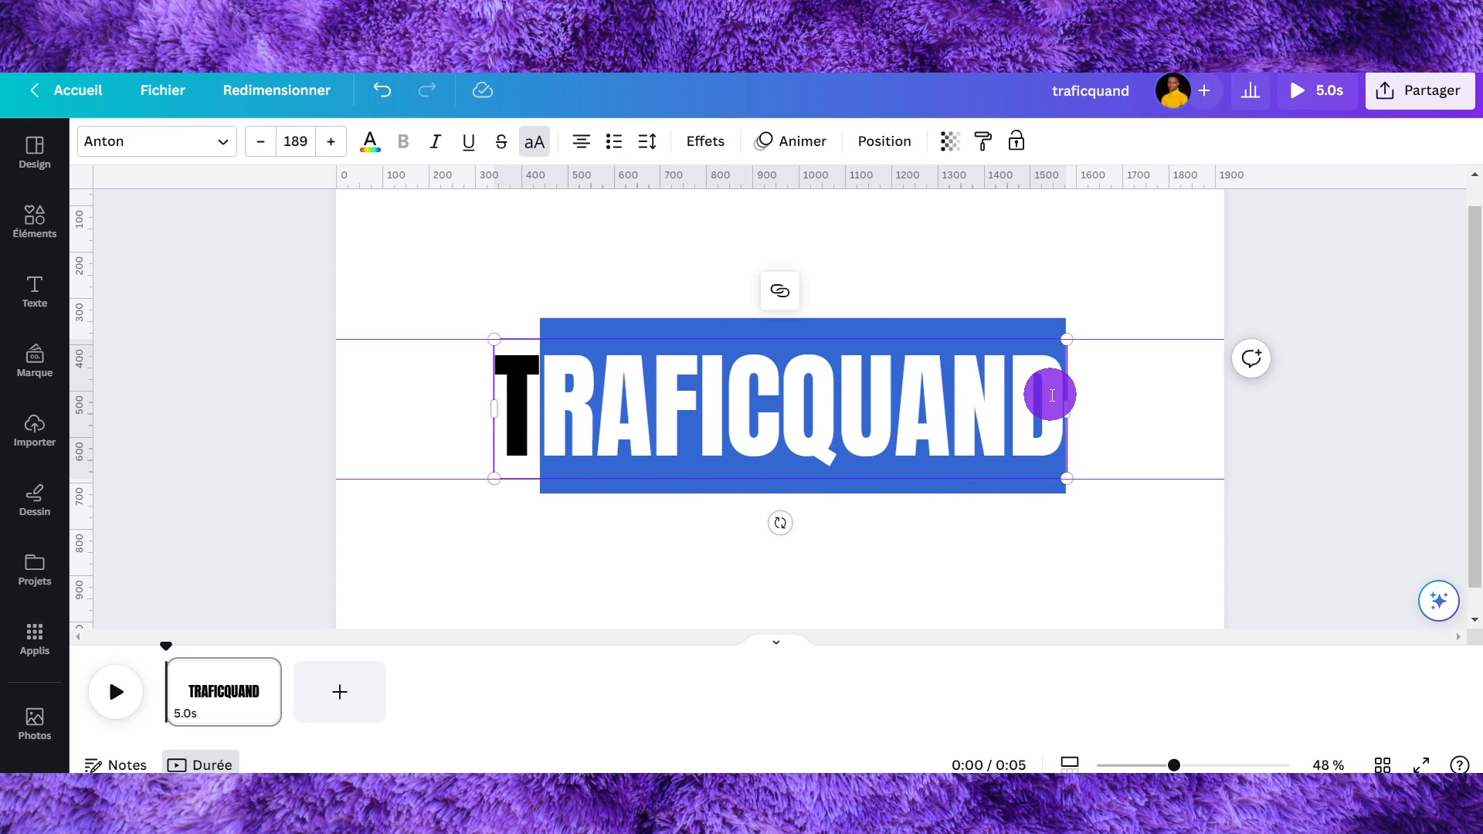
{"action": "key", "text": "BackSpace"}
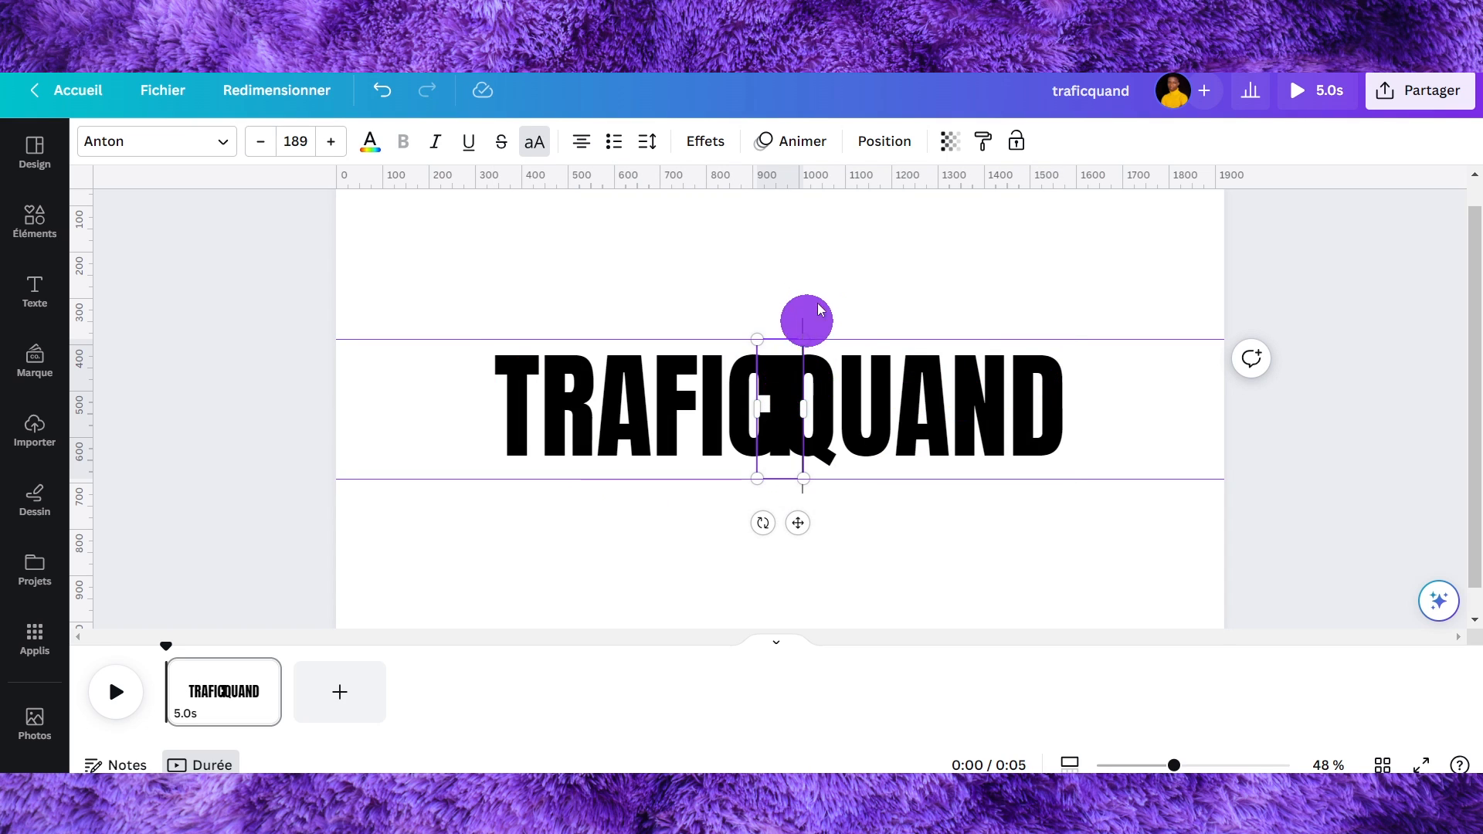
- Position the single-letter copy over the second letter of the word, between the guides
{"action": "left_click_drag", "start_coordinate": [768, 341], "coordinate": [564, 379]}
{"action": "left_click", "coordinate": [484, 290]}
{"action": "double_click", "coordinate": [564, 379]}
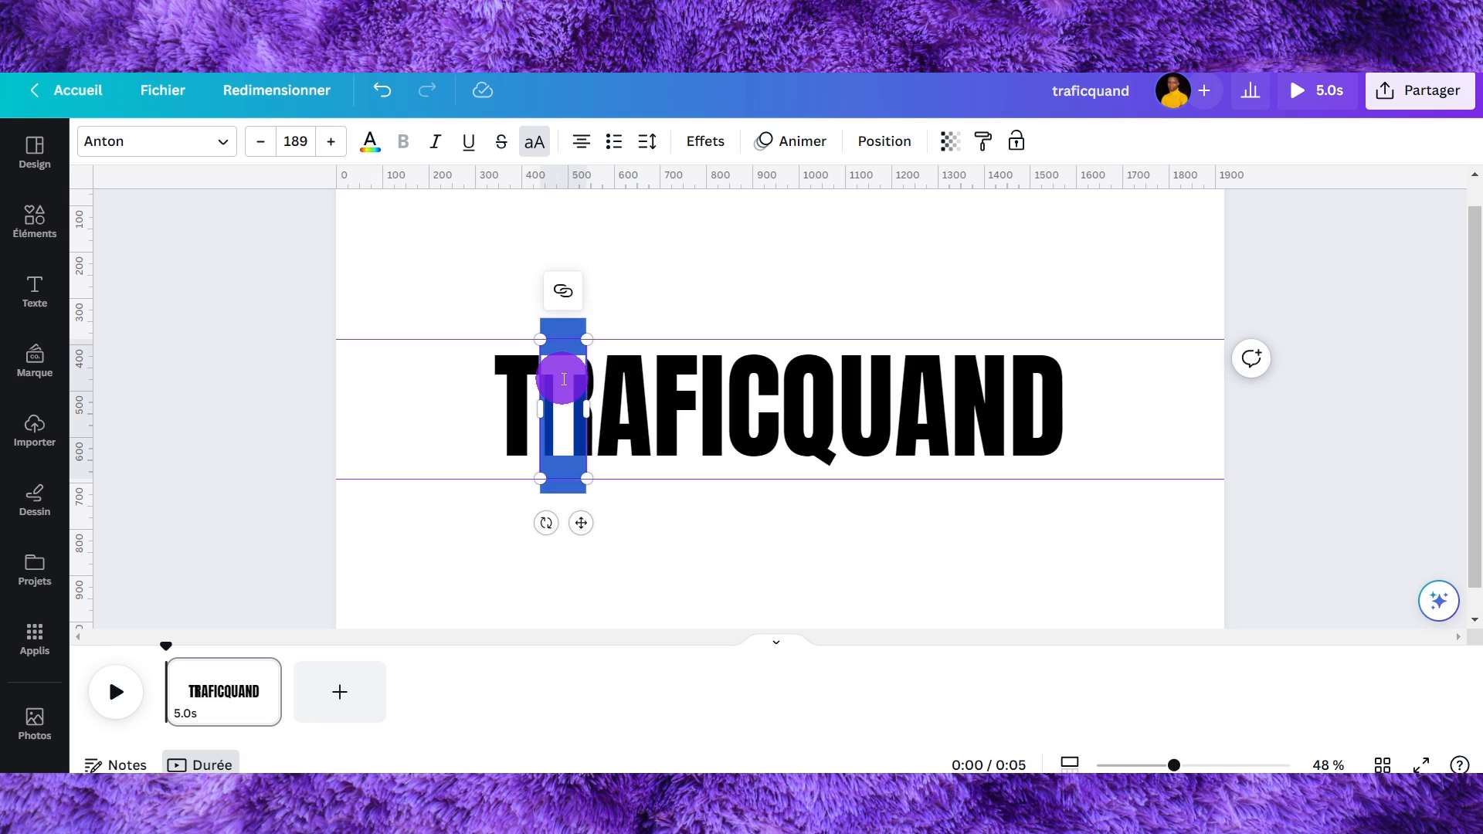
{"action": "left_click", "coordinate": [629, 259]}
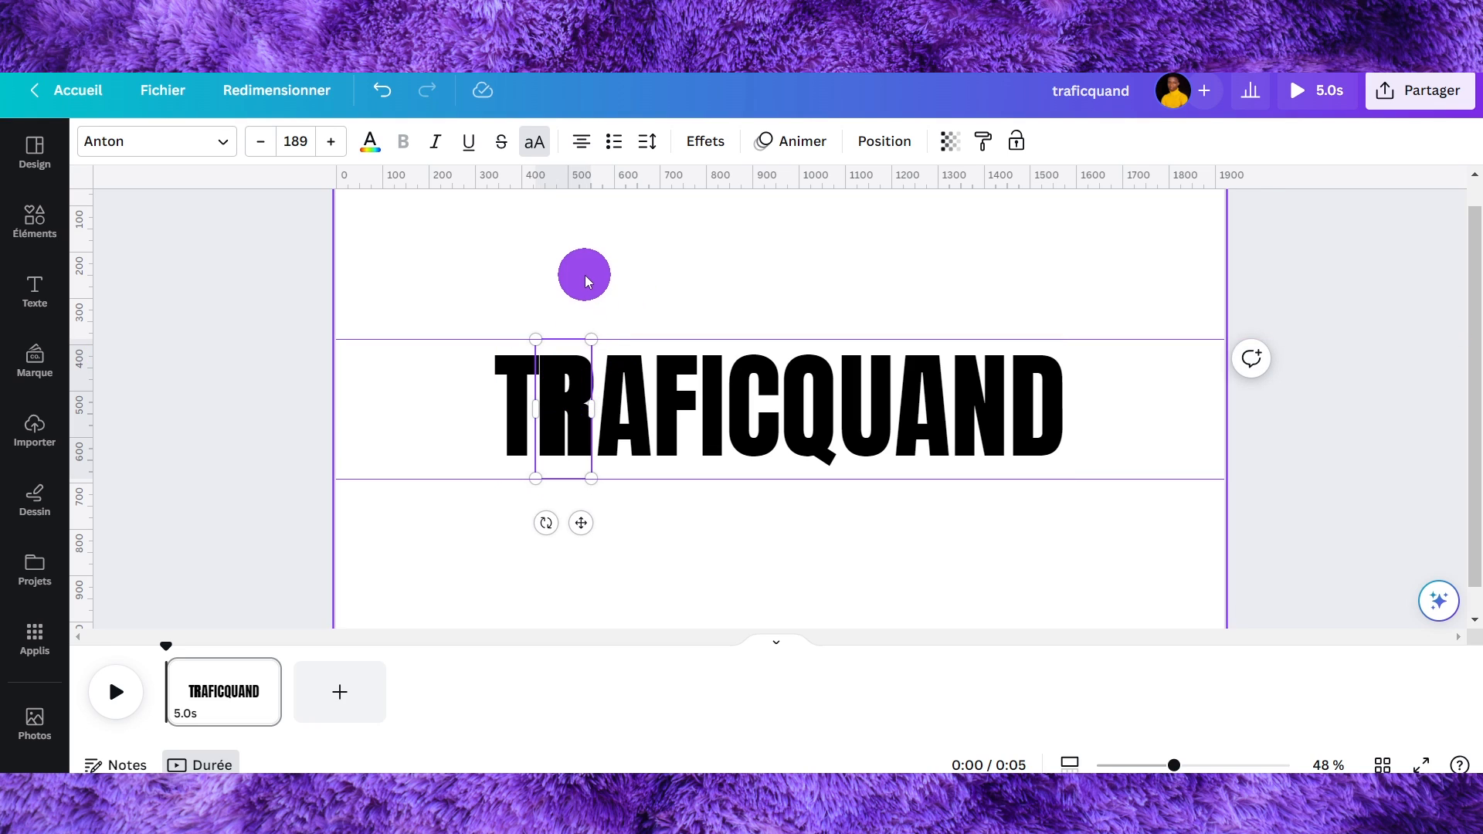
{"action": "left_click_drag", "start_coordinate": [572, 387], "coordinate": [570, 381]}
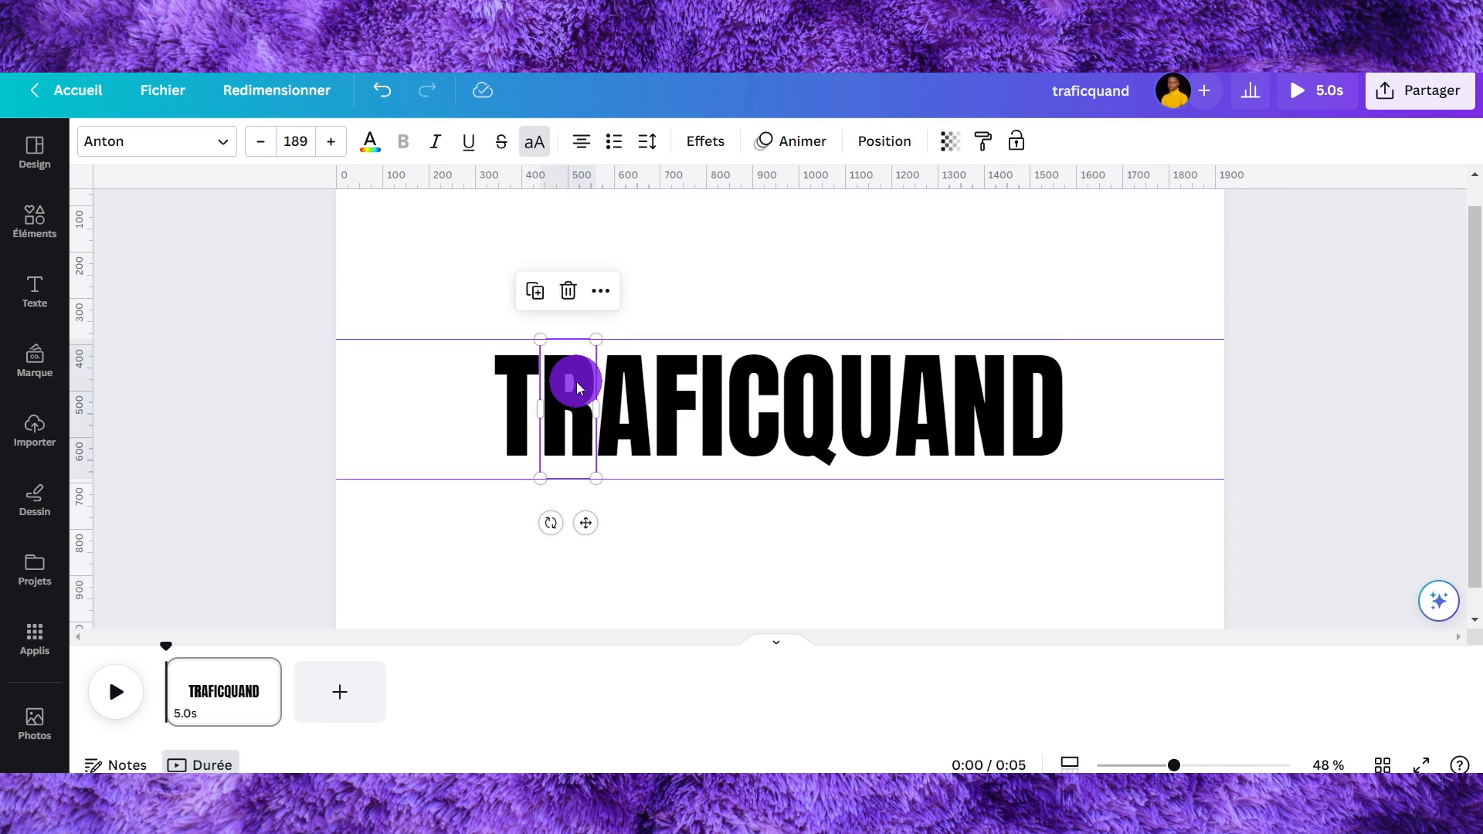
- Duplicate the single-letter copy and place the new copy over the third letter
{"action": "left_click", "coordinate": [659, 267]}
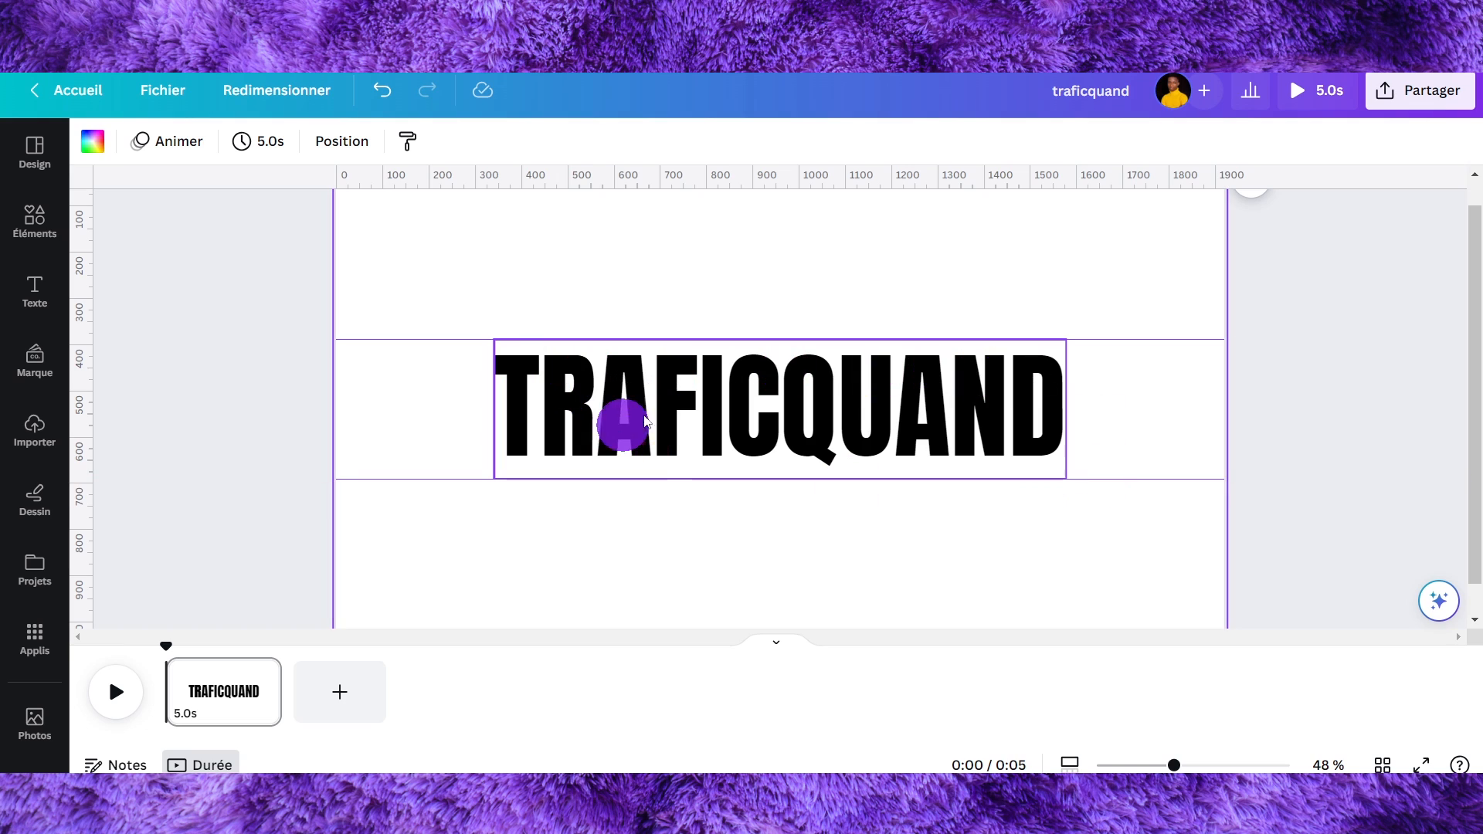
{"action": "left_click", "coordinate": [579, 421]}
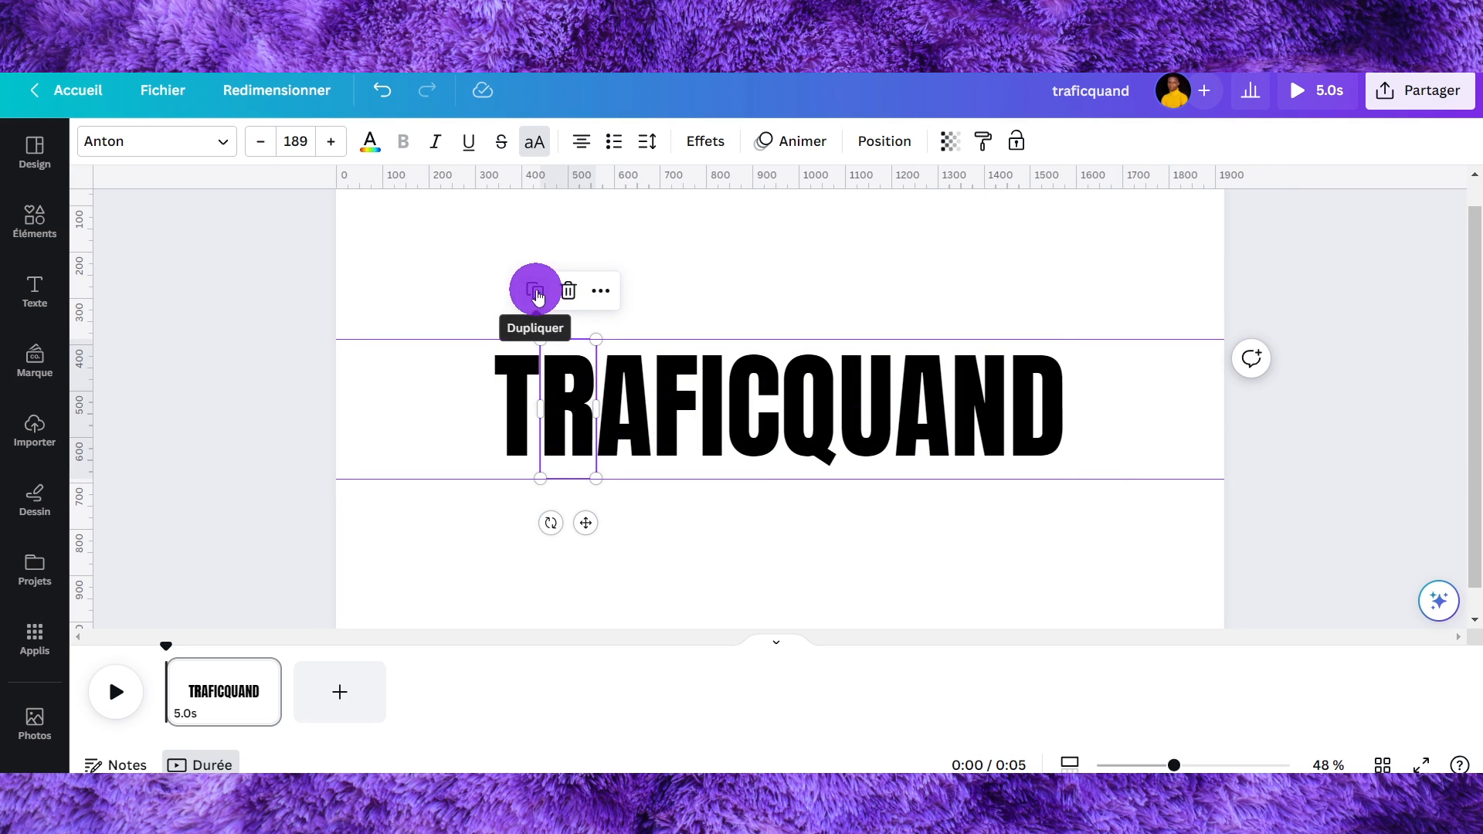
{"action": "left_click", "coordinate": [537, 296]}
{"action": "left_click_drag", "start_coordinate": [570, 387], "coordinate": [617, 382]}
{"action": "double_click", "coordinate": [623, 382]}
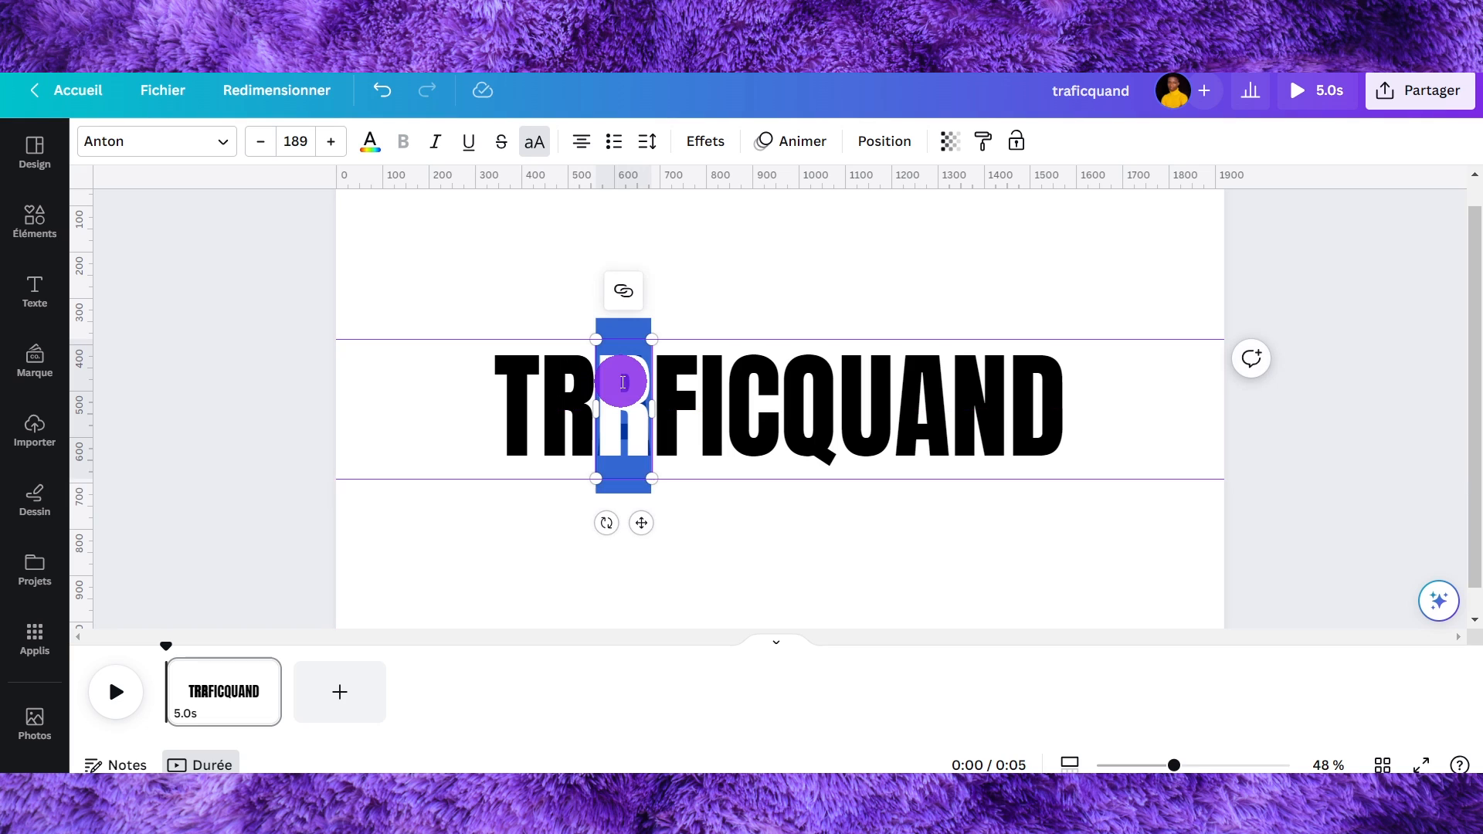
- Change the copied letter to R and open the layer list
{"action": "type", "text": "R"}
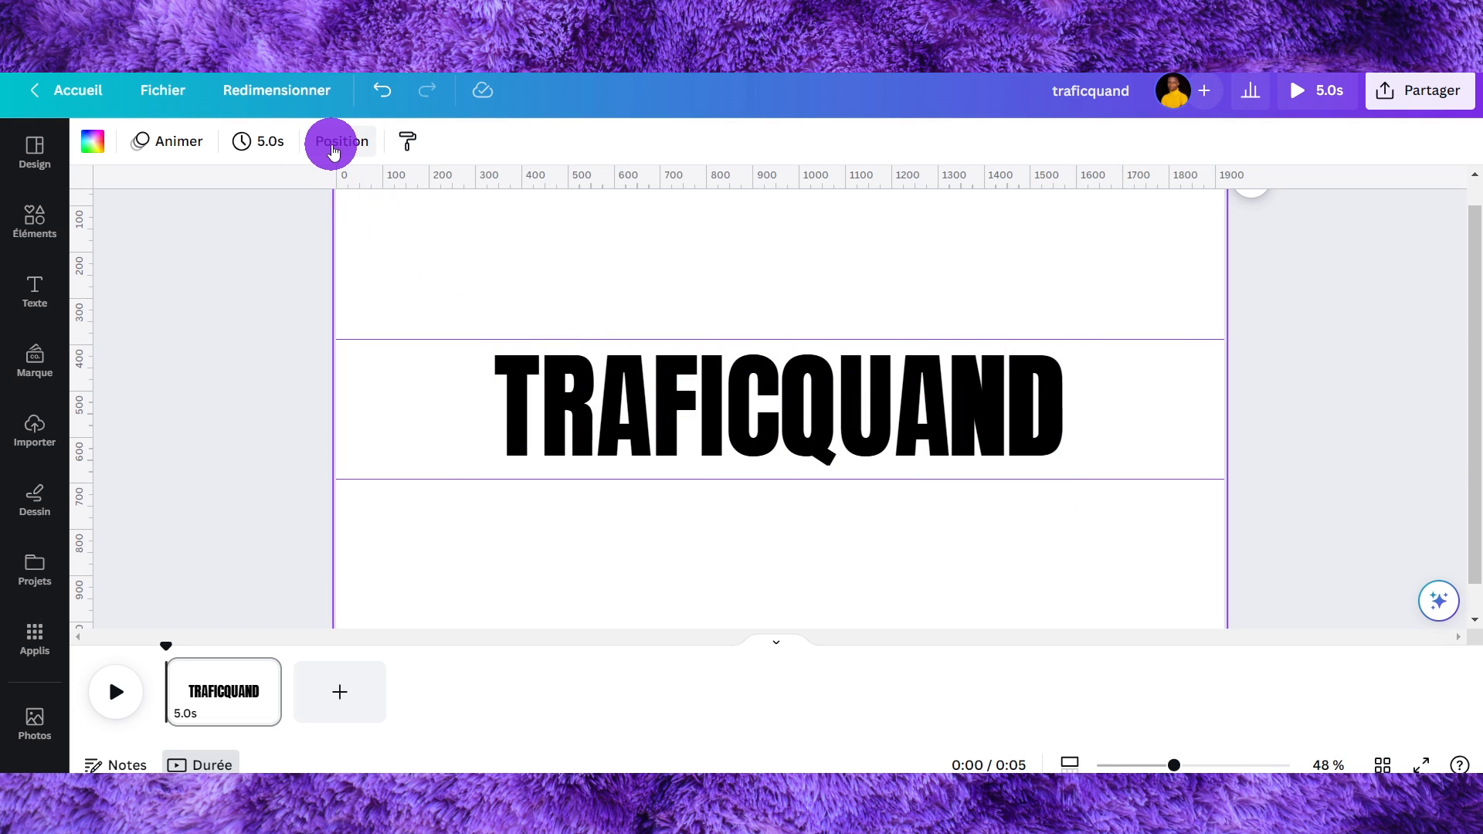
{"action": "left_click", "coordinate": [334, 142]}
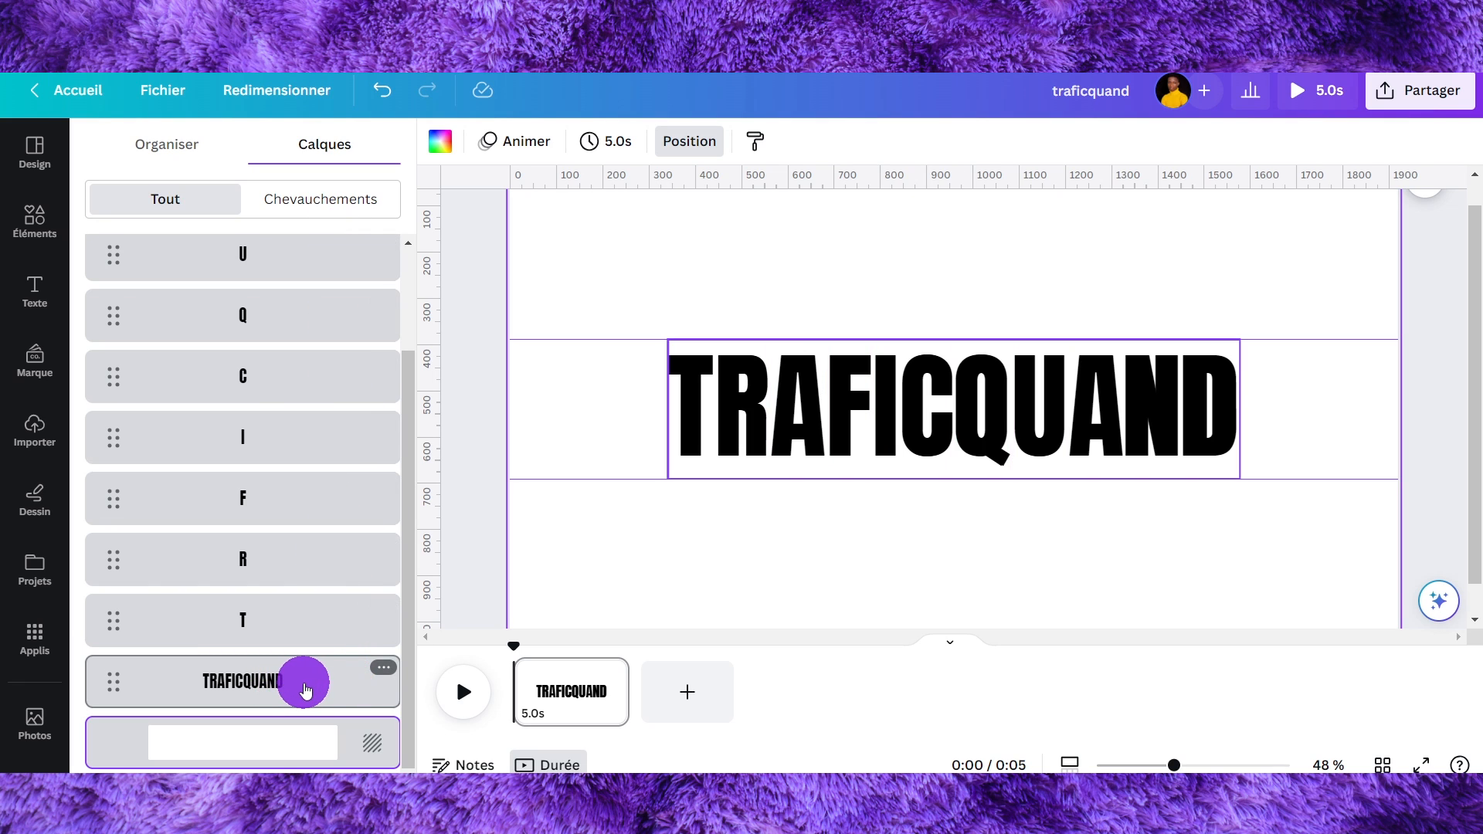
{"action": "left_click", "coordinate": [301, 690]}
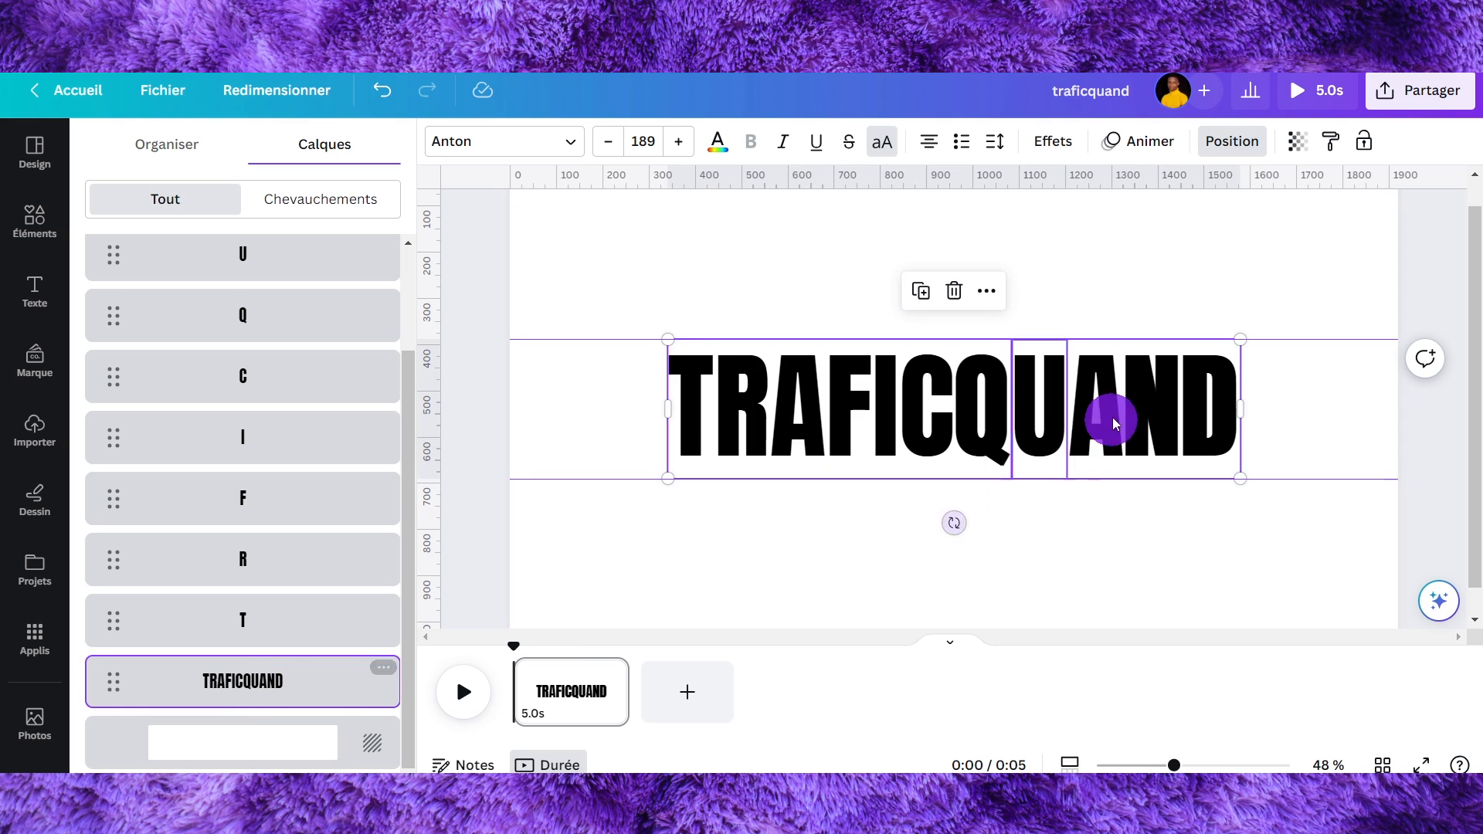
{"action": "left_click", "coordinate": [785, 294]}
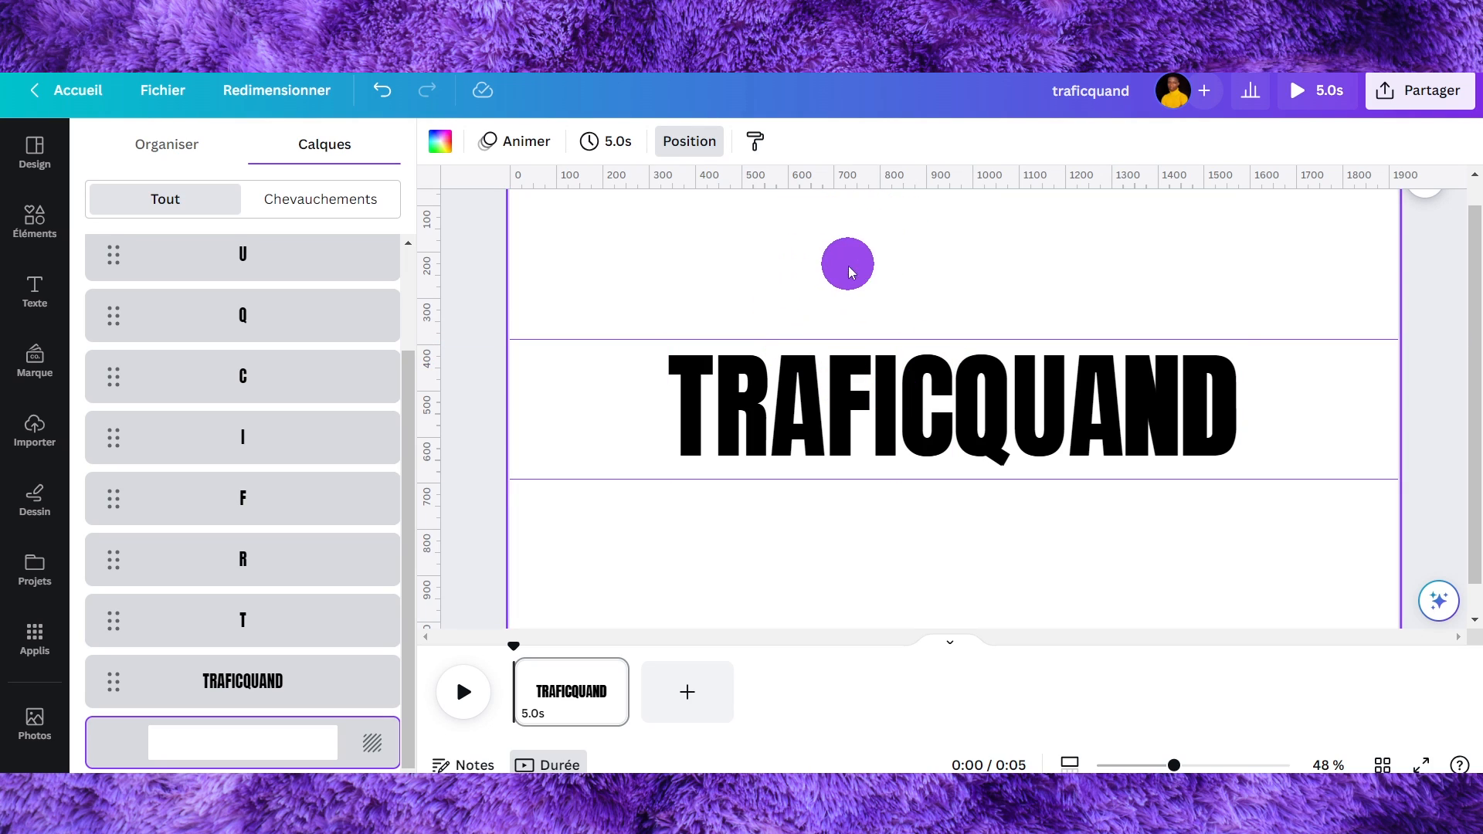
- Paste a black square and narrow it into a thin vertical bar between the guides
{"action": "key", "text": "ctrl+v"}
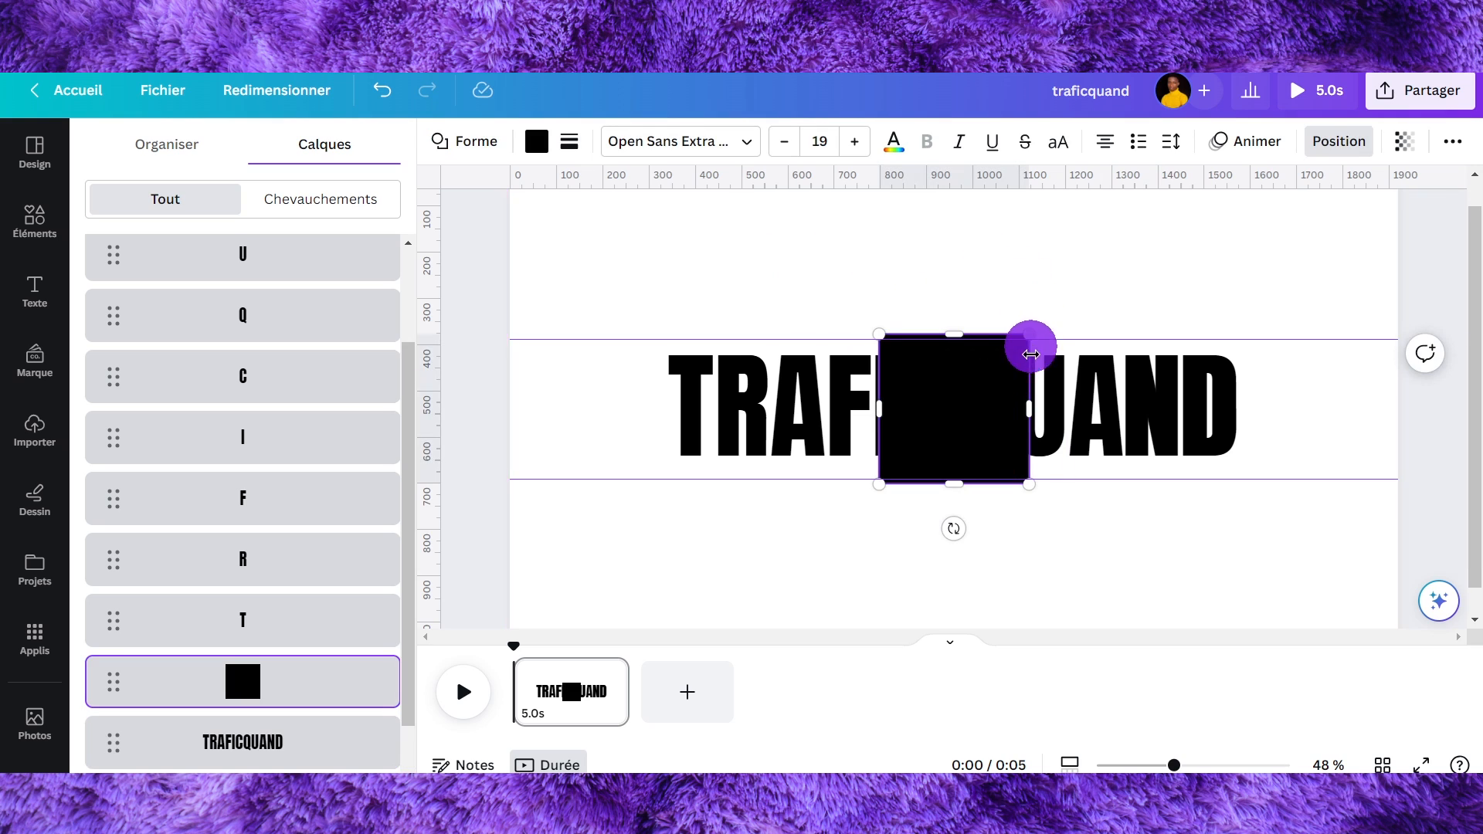
{"action": "left_click_drag", "start_coordinate": [1030, 400], "coordinate": [976, 414]}
{"action": "left_click_drag", "start_coordinate": [939, 415], "coordinate": [908, 414]}
{"action": "left_click_drag", "start_coordinate": [1175, 765], "coordinate": [1205, 765]}
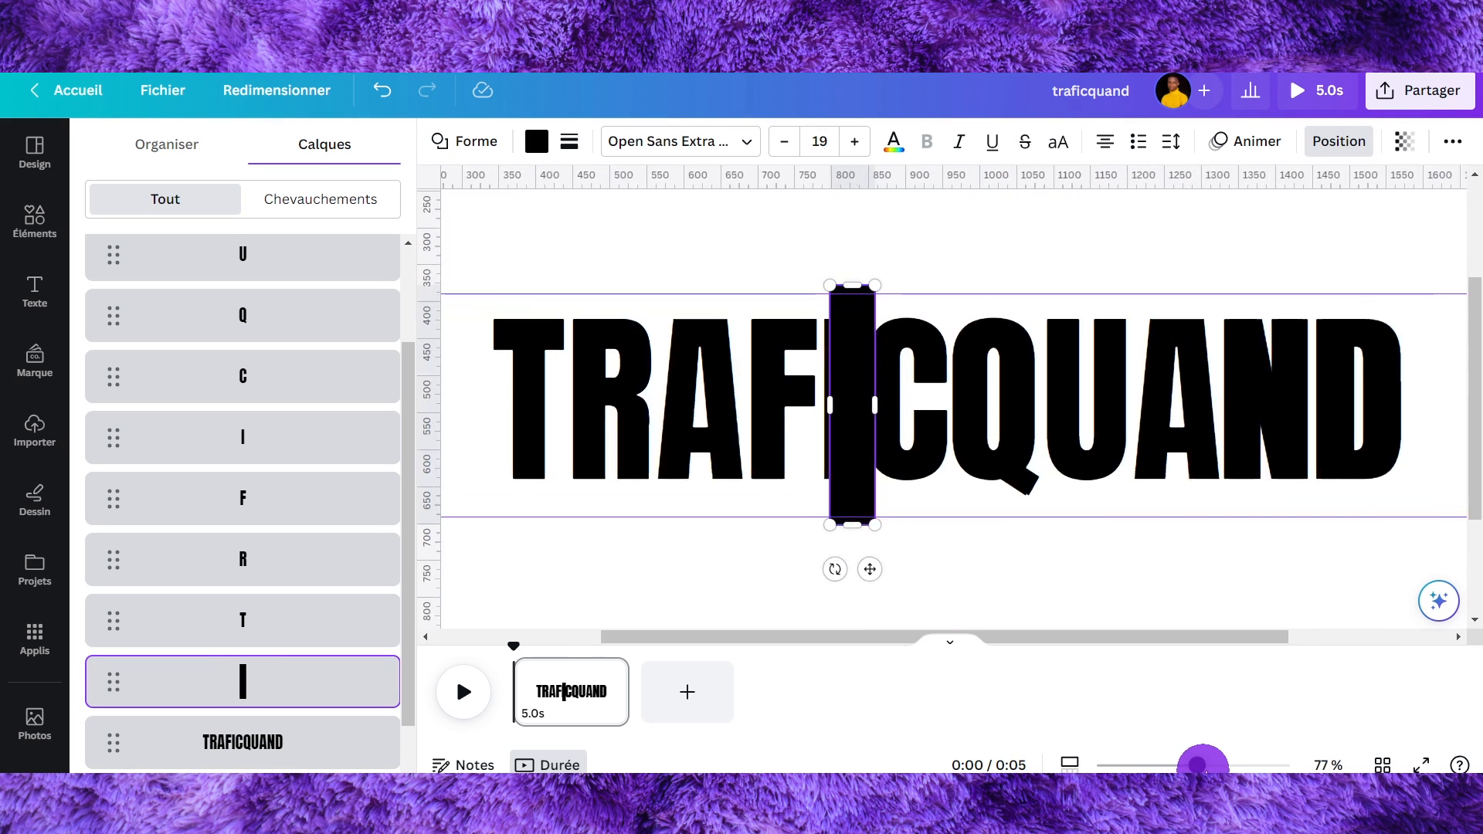
- Move the bar to the top of the layer stack and fit its height to the letters
{"action": "left_click_drag", "start_coordinate": [293, 672], "coordinate": [313, 255]}
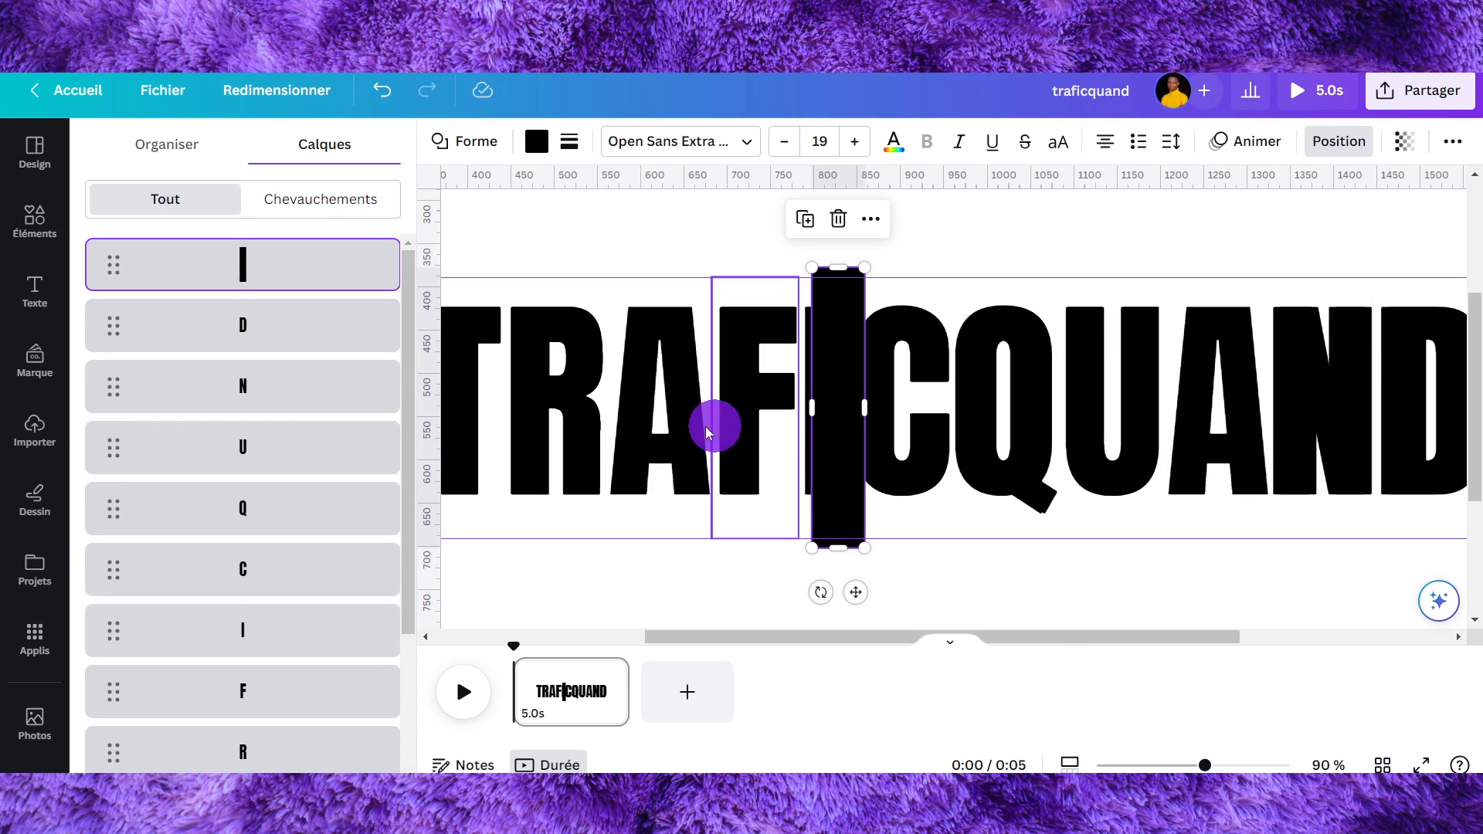
{"action": "left_click_drag", "start_coordinate": [845, 354], "coordinate": [844, 391]}
{"action": "left_click_drag", "start_coordinate": [835, 588], "coordinate": [838, 491]}
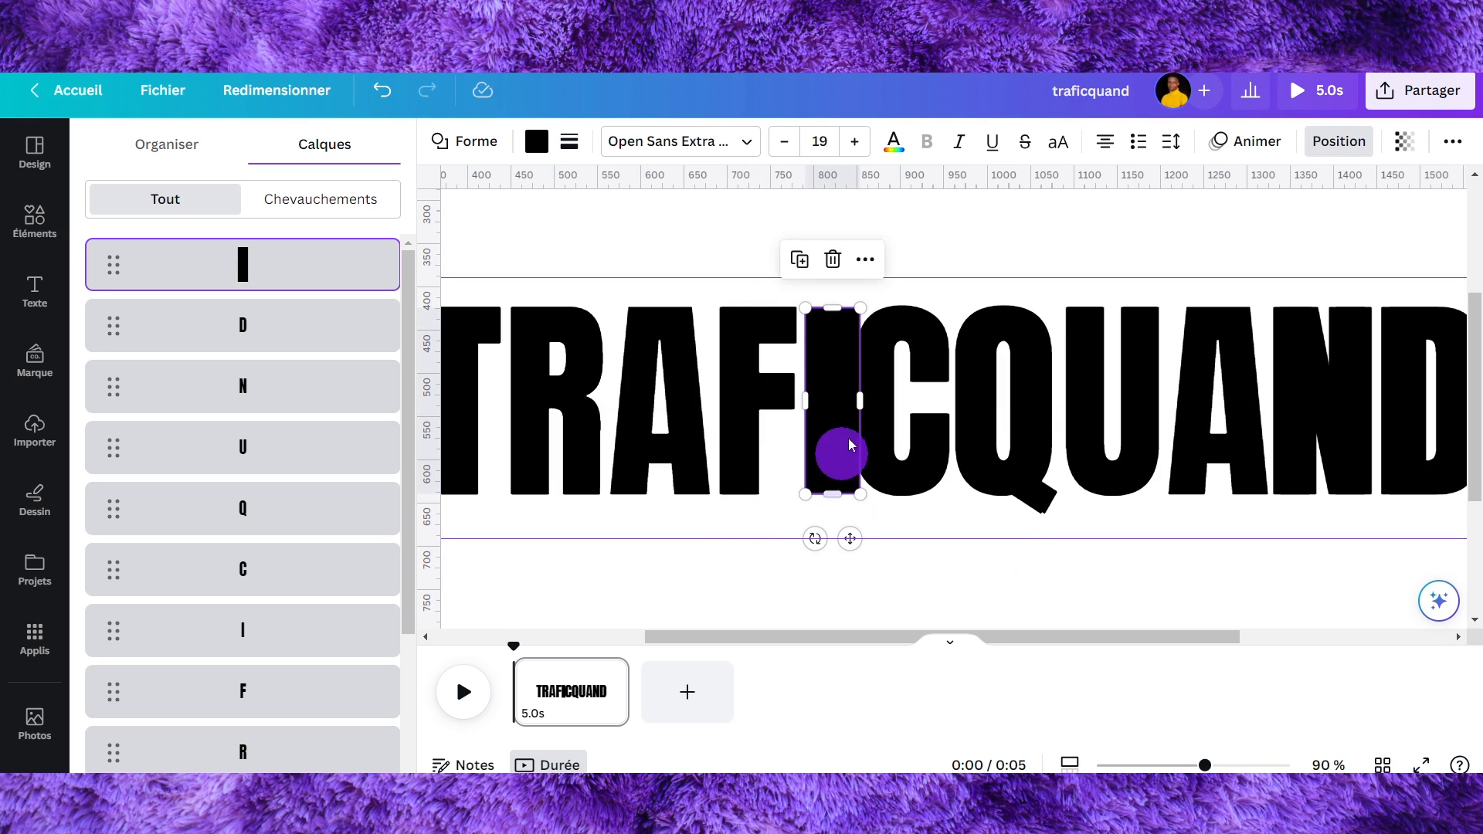
{"action": "left_click_drag", "start_coordinate": [860, 403], "coordinate": [850, 403]}
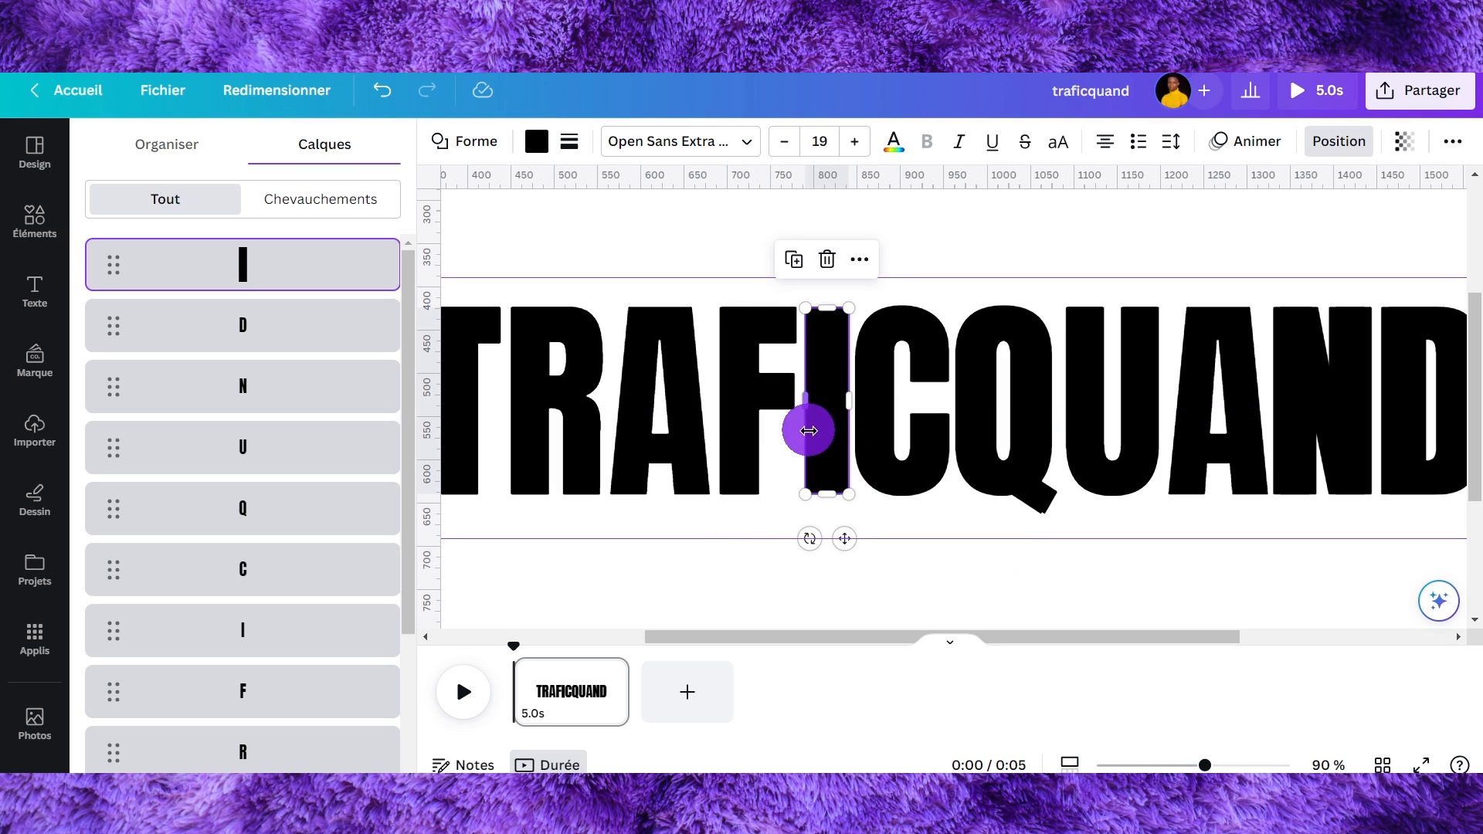
- Trim the bar's width to match the thickness of a letter stroke
{"action": "left_click", "coordinate": [943, 204]}
{"action": "left_click", "coordinate": [841, 368]}
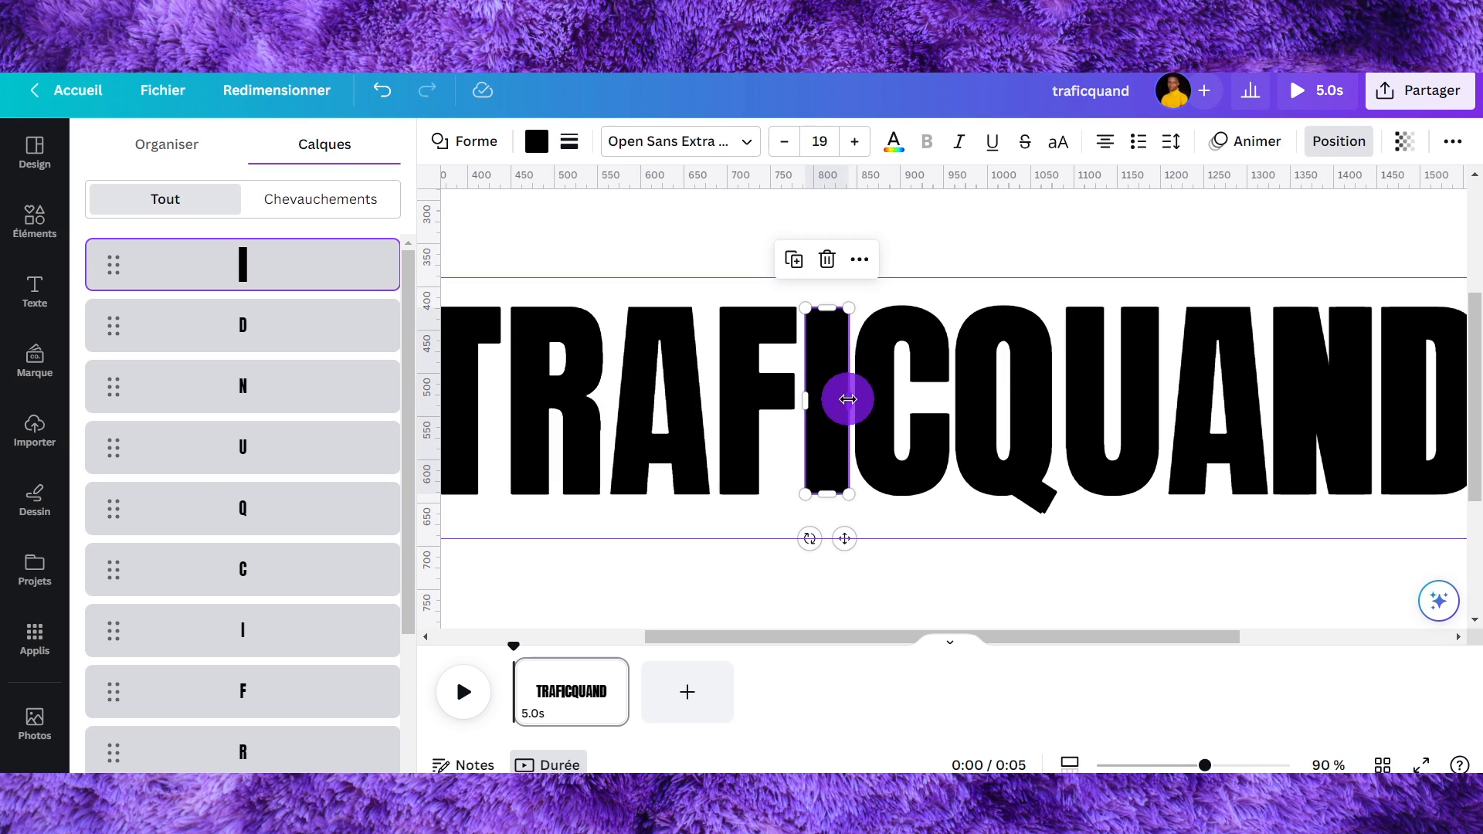
{"action": "left_click_drag", "start_coordinate": [850, 399], "coordinate": [843, 401]}
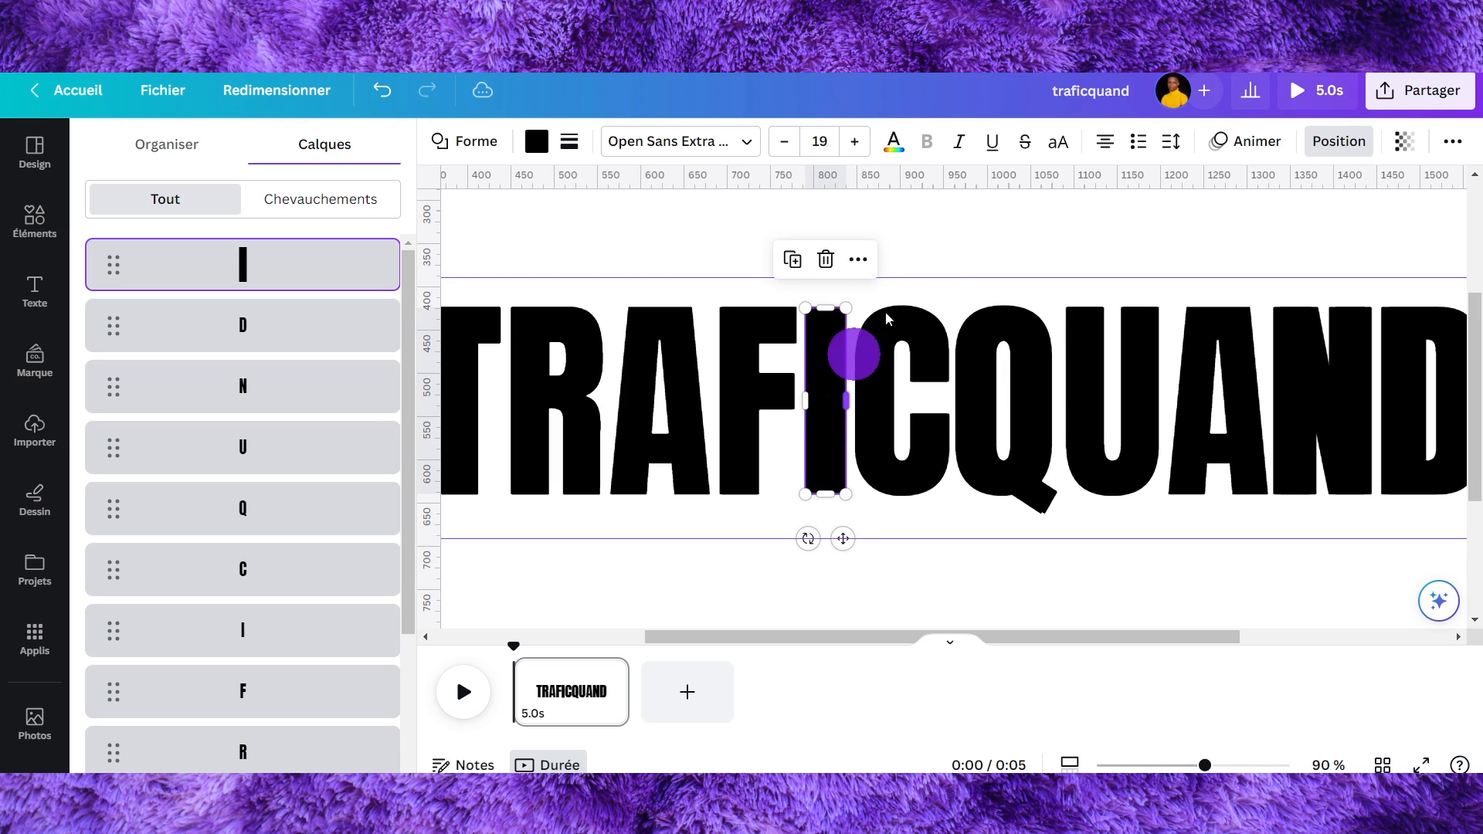
{"action": "left_click", "coordinate": [958, 235]}
{"action": "left_click", "coordinate": [840, 349]}
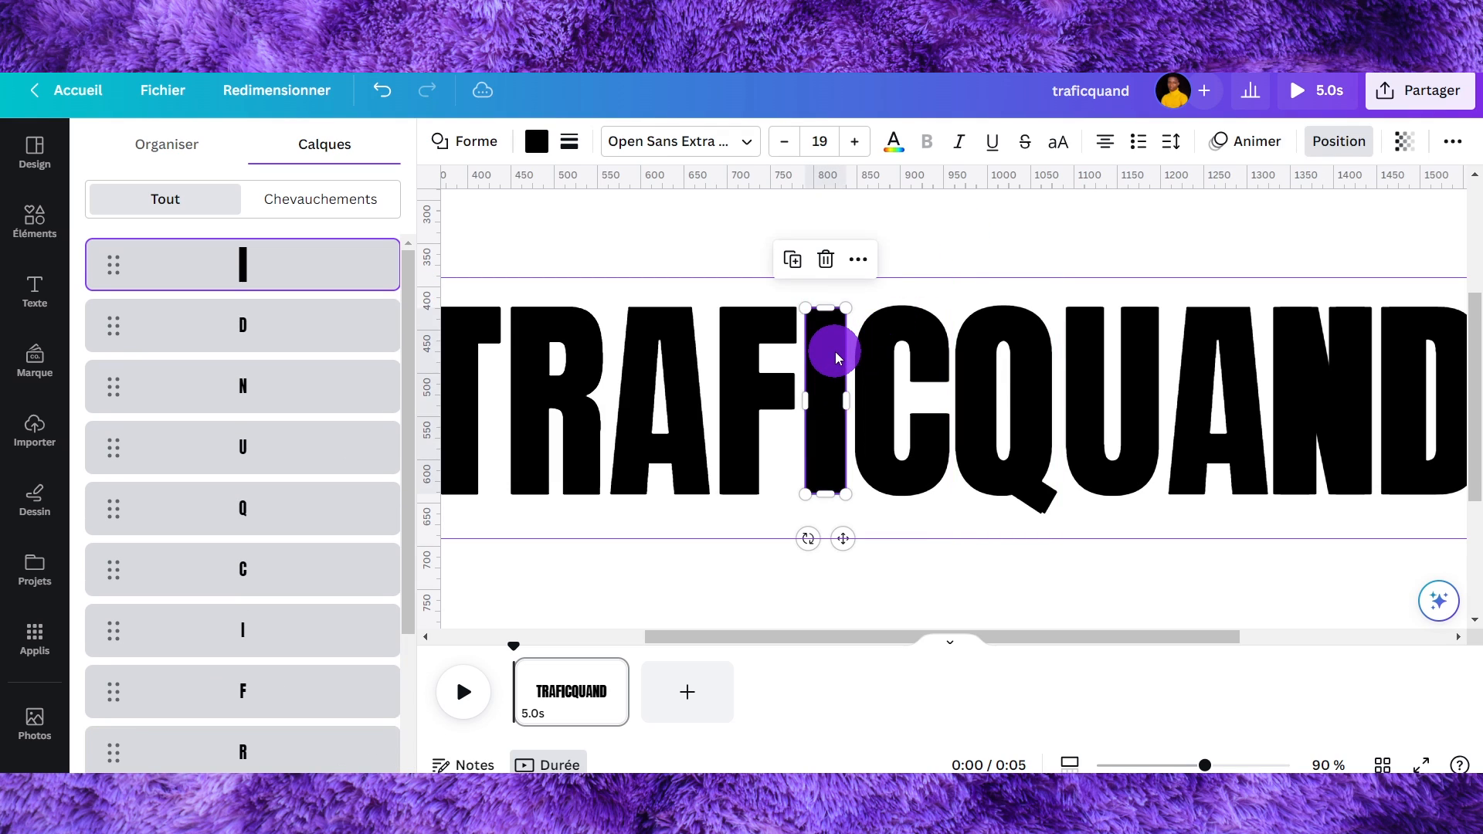
{"action": "left_click", "coordinate": [970, 230]}
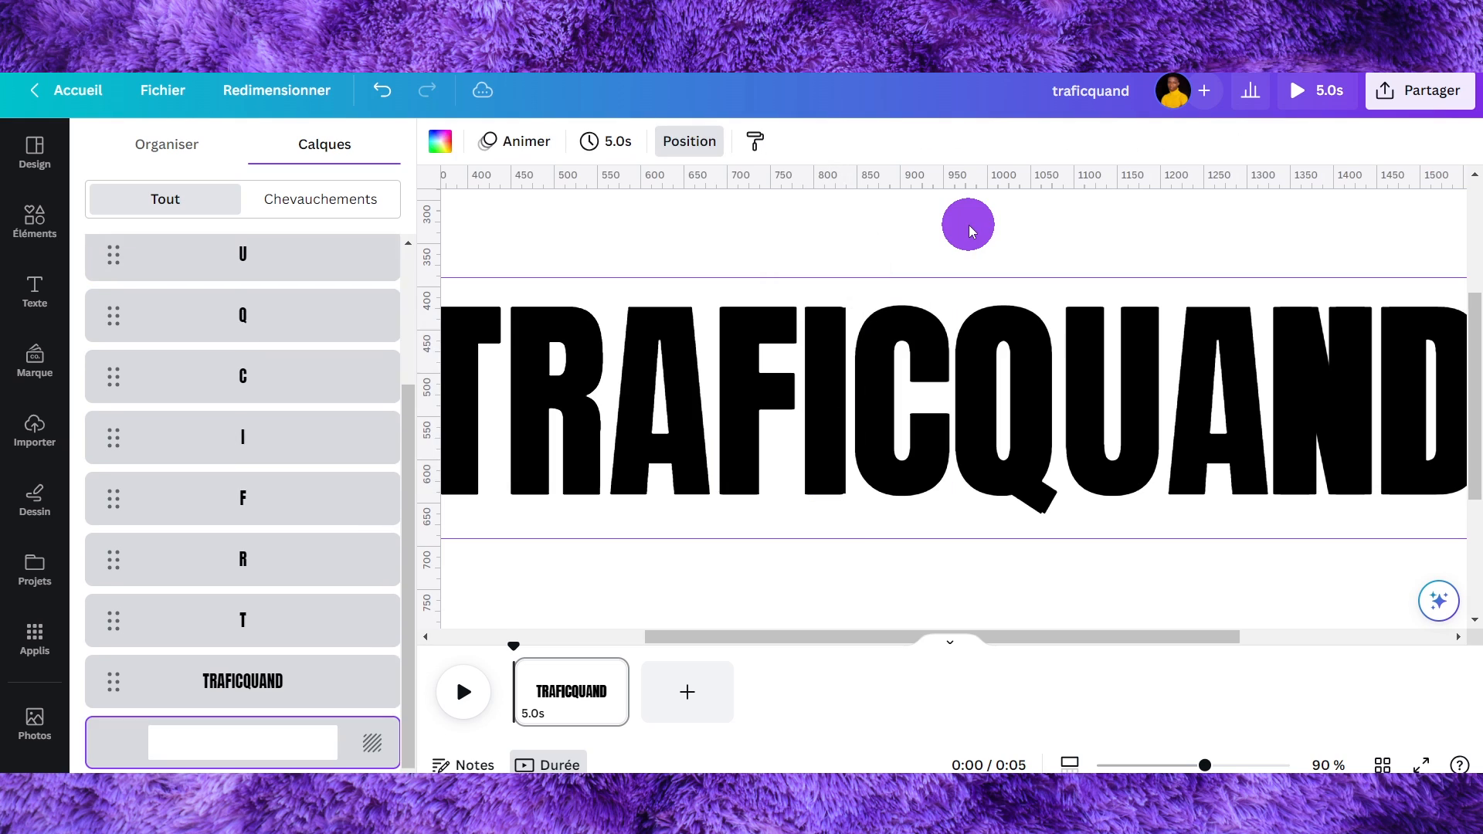
{"action": "left_click", "coordinate": [833, 356]}
{"action": "left_click_drag", "start_coordinate": [823, 308], "coordinate": [822, 306]}
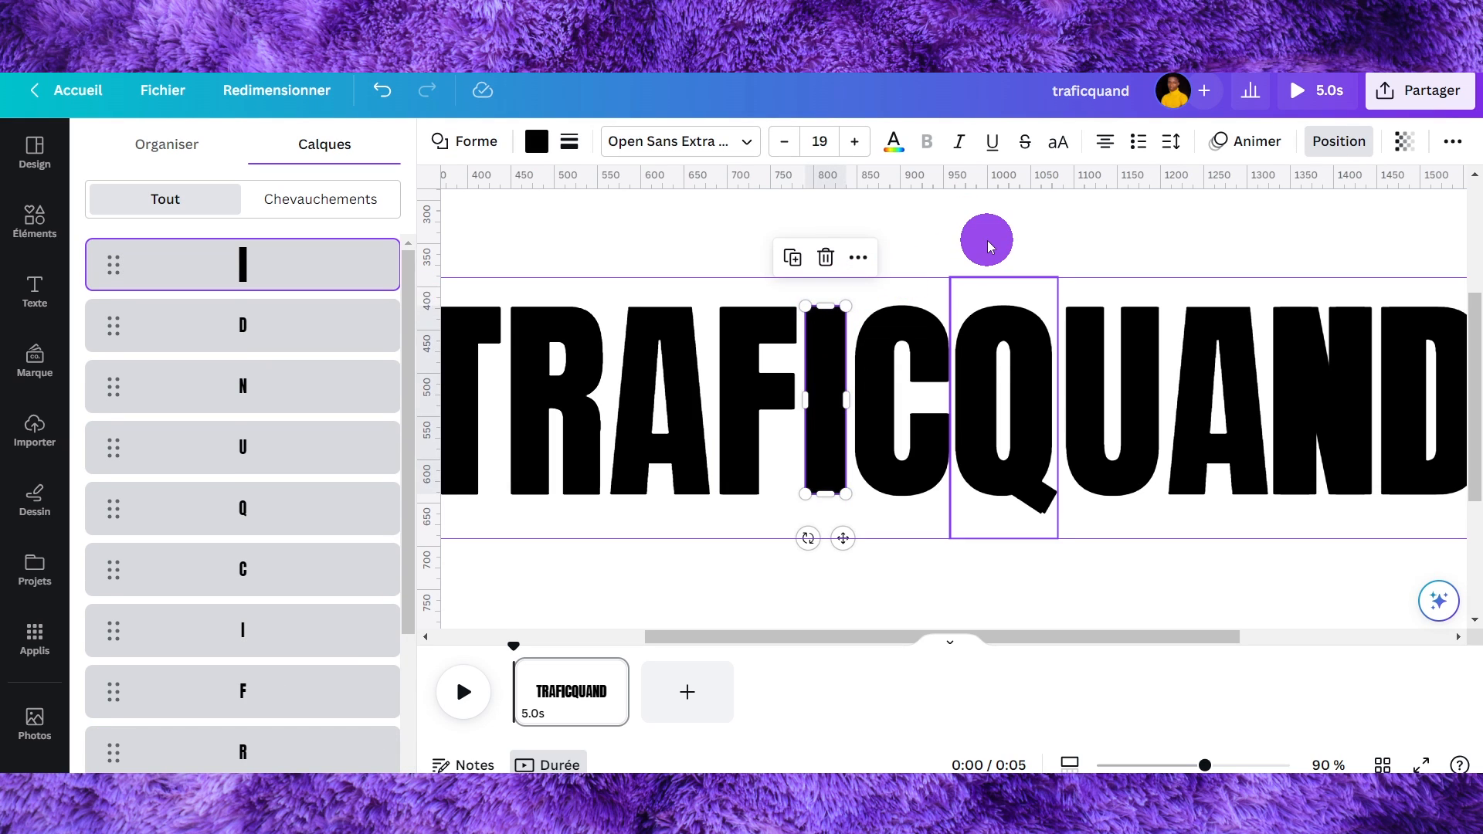
{"action": "left_click", "coordinate": [988, 242]}
{"action": "left_click", "coordinate": [822, 356]}
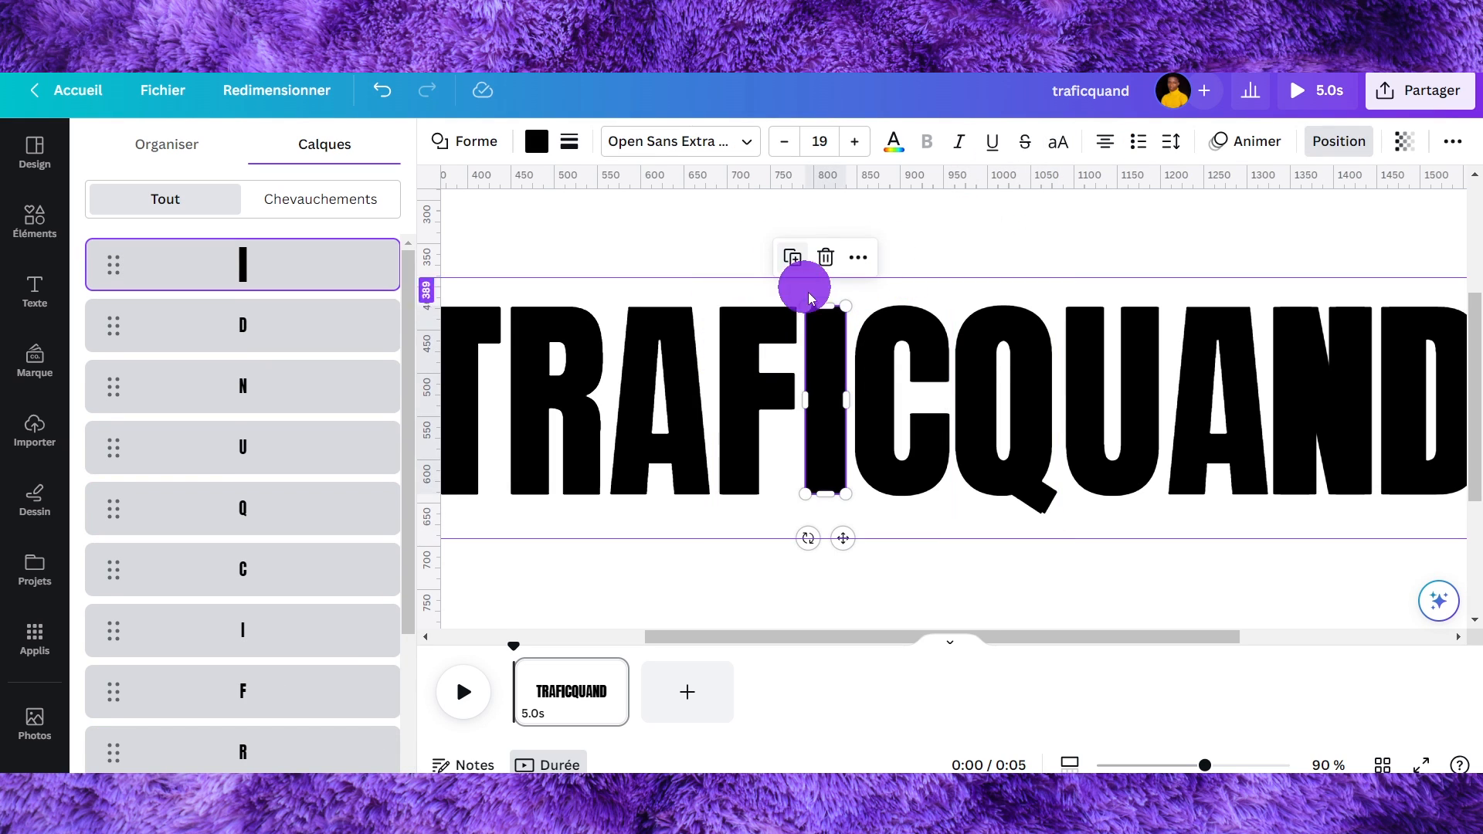
- Move the bar over the A's left leg and duplicate it onto the A's right leg
{"action": "left_click_drag", "start_coordinate": [822, 331], "coordinate": [629, 337]}
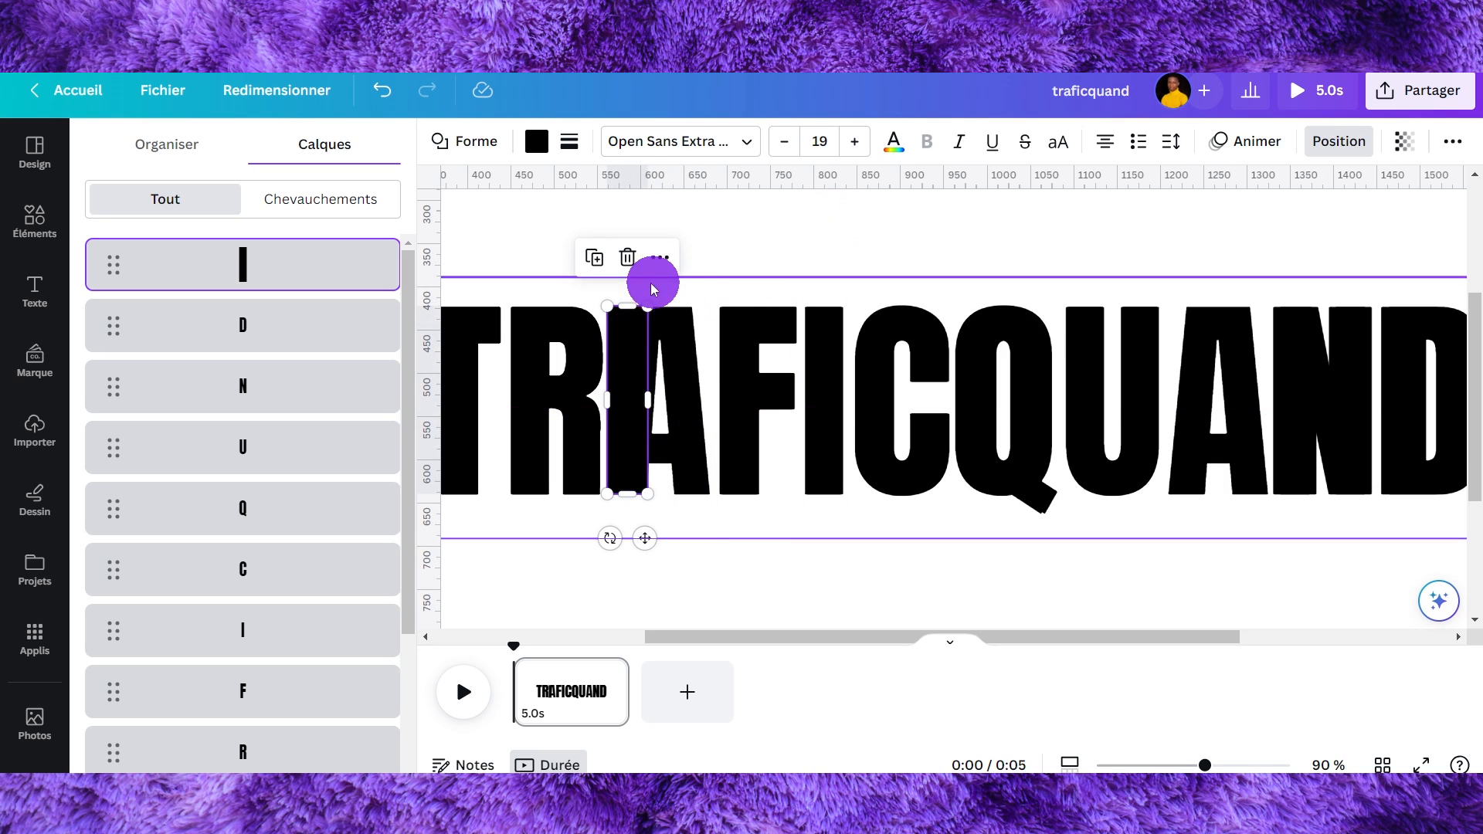
{"action": "left_click", "coordinate": [594, 258]}
{"action": "left_click_drag", "start_coordinate": [635, 391], "coordinate": [685, 371]}
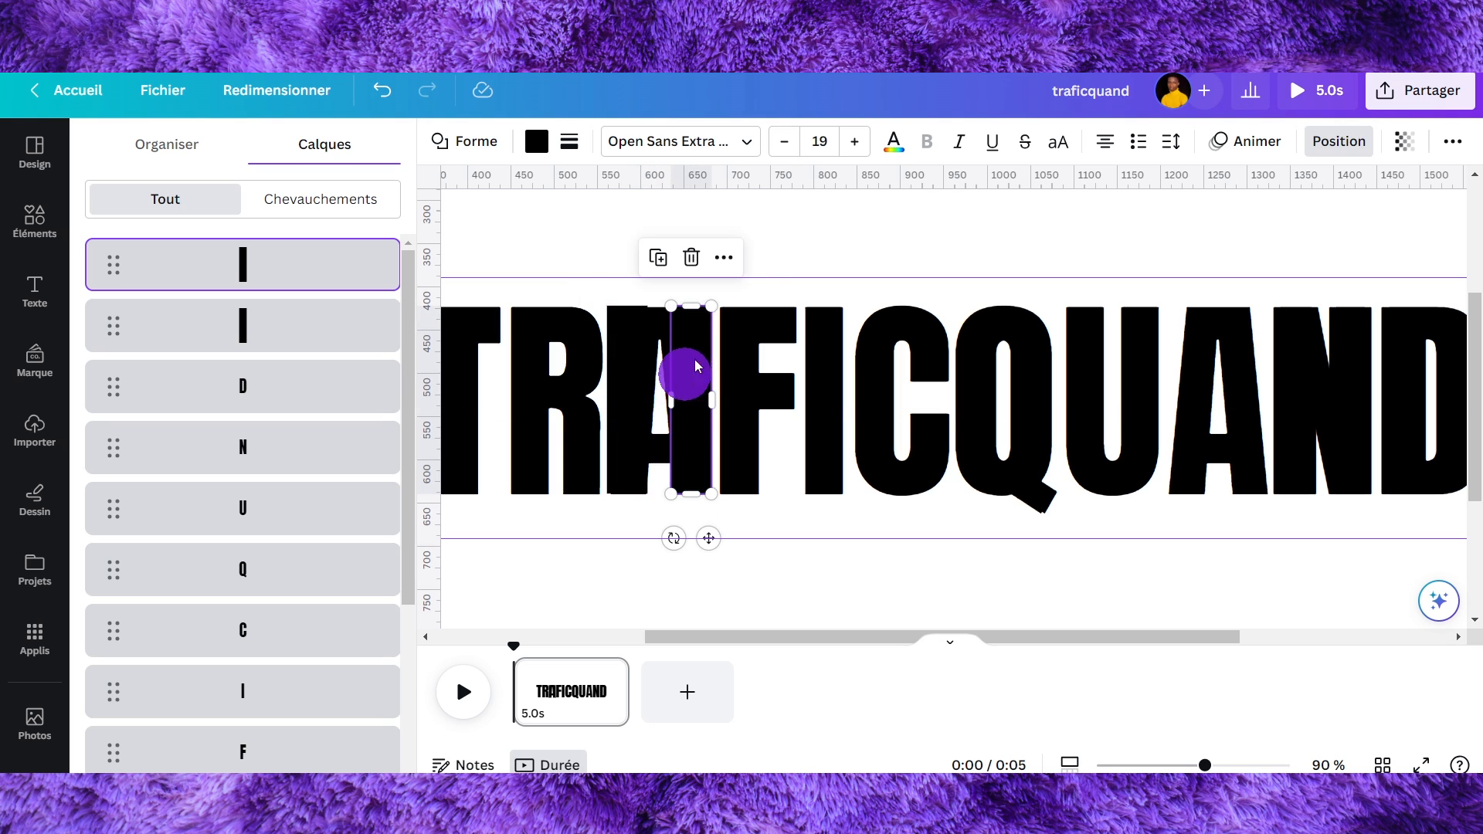
{"action": "left_click", "coordinate": [853, 228]}
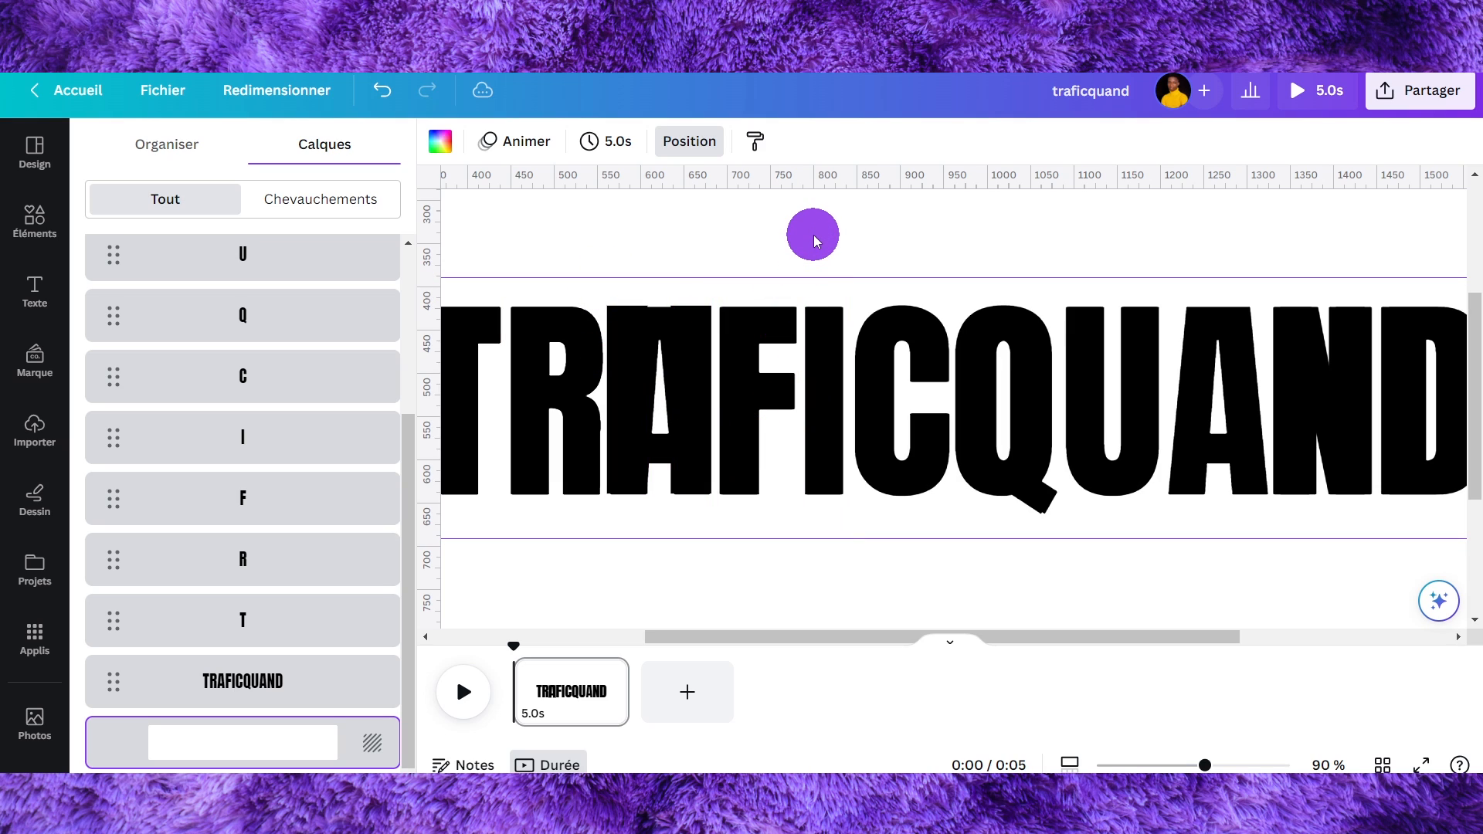
- Add a black rectangle and shrink it into a small horizontal bar
{"action": "key", "text": "r"}
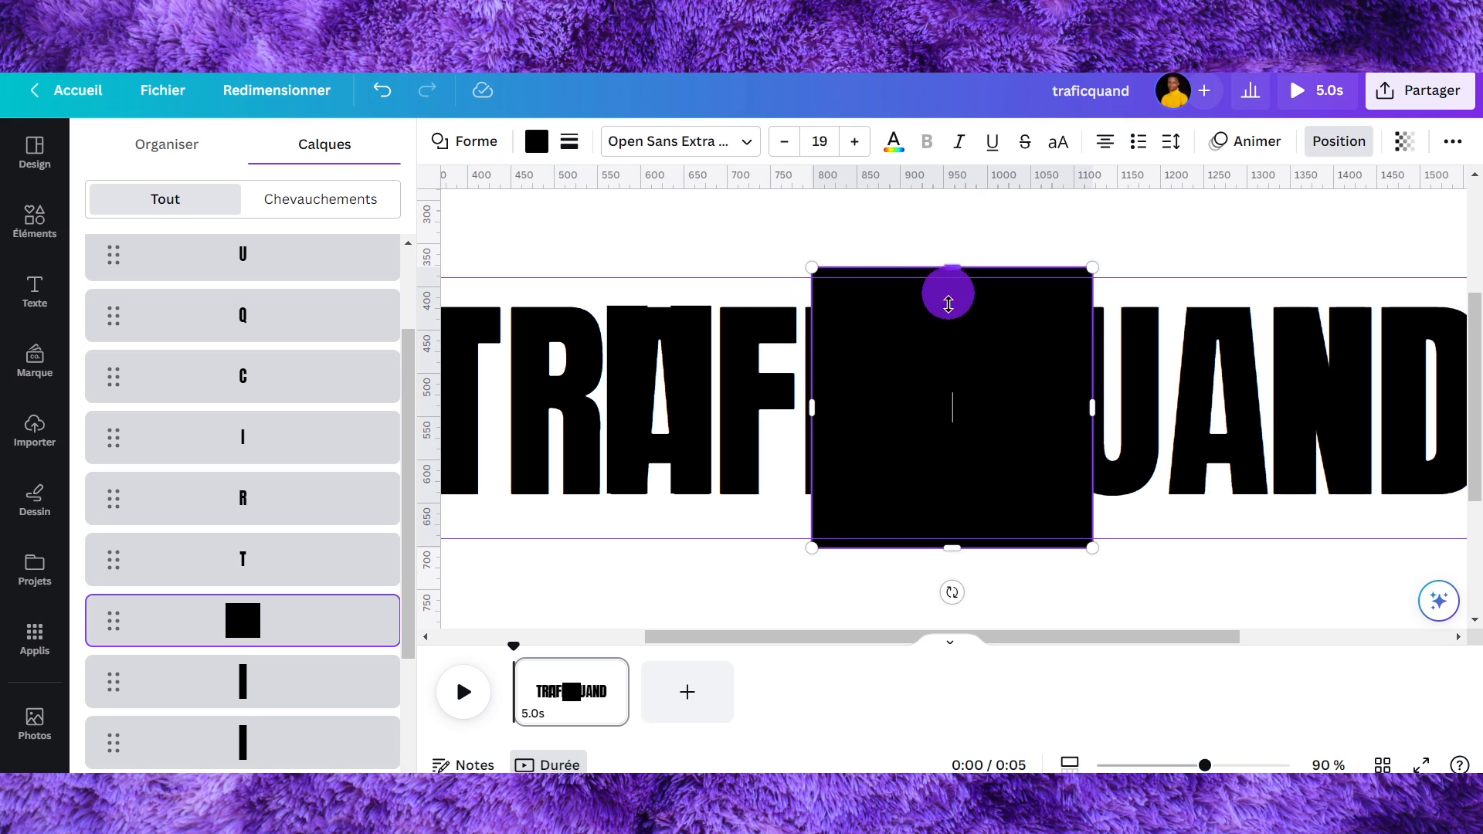
{"action": "left_click_drag", "start_coordinate": [949, 262], "coordinate": [946, 516]}
{"action": "left_click_drag", "start_coordinate": [974, 597], "coordinate": [905, 412]}
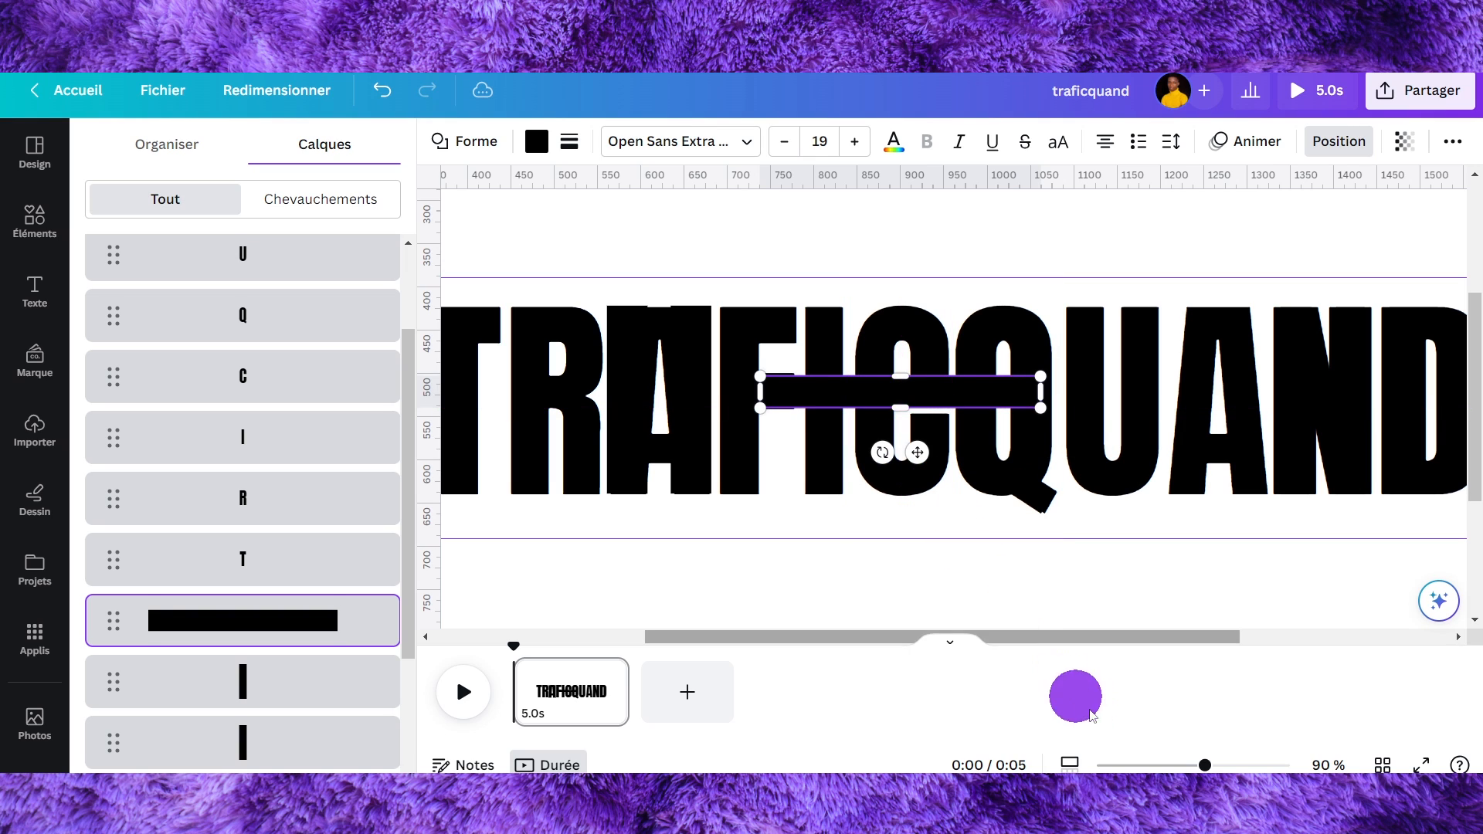
{"action": "left_click_drag", "start_coordinate": [1206, 765], "coordinate": [1228, 765]}
{"action": "left_click_drag", "start_coordinate": [820, 350], "coordinate": [821, 343]}
{"action": "left_click_drag", "start_coordinate": [847, 399], "coordinate": [837, 400]}
{"action": "left_click_drag", "start_coordinate": [1092, 377], "coordinate": [469, 396]}
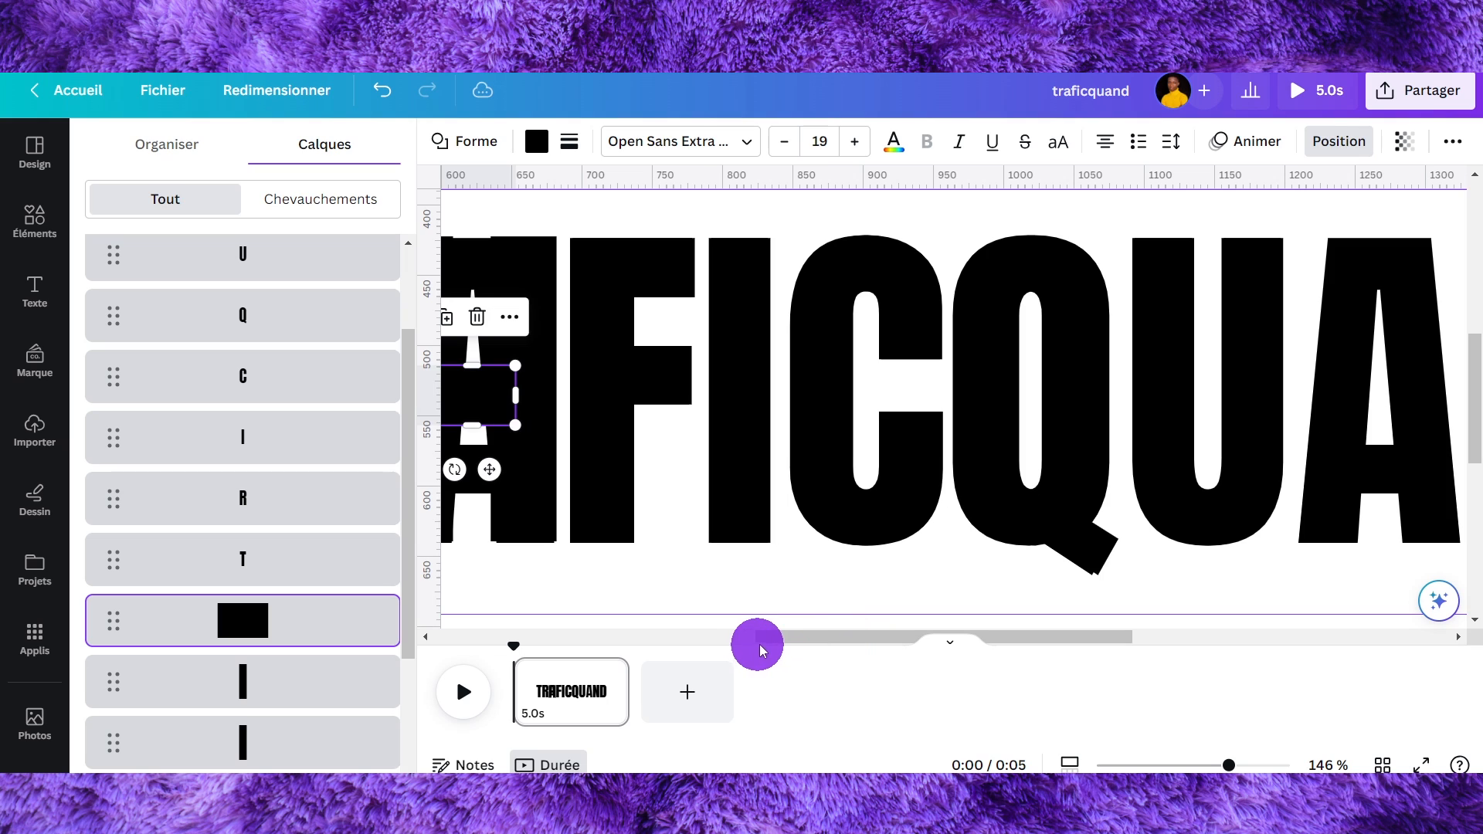
- Place the small bar across the top of the A and bring it forward
{"action": "left_click_drag", "start_coordinate": [761, 640], "coordinate": [652, 640]}
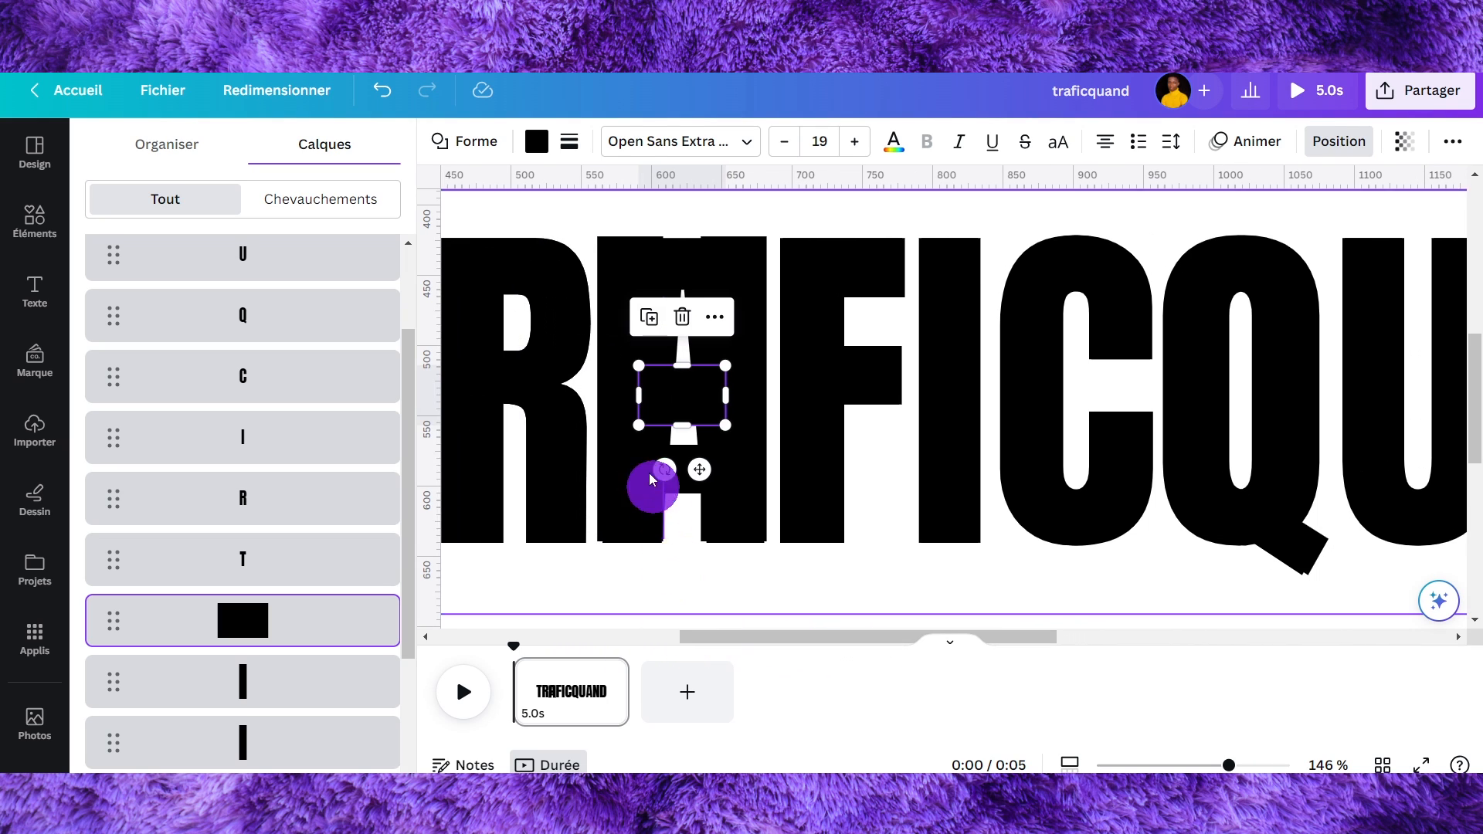
{"action": "left_click_drag", "start_coordinate": [674, 386], "coordinate": [691, 248]}
{"action": "key", "text": "ctrl+alt+bracketright"}
- Select the two vertical bars and the horizontal bar covering the A together
{"action": "left_click", "coordinate": [780, 214]}
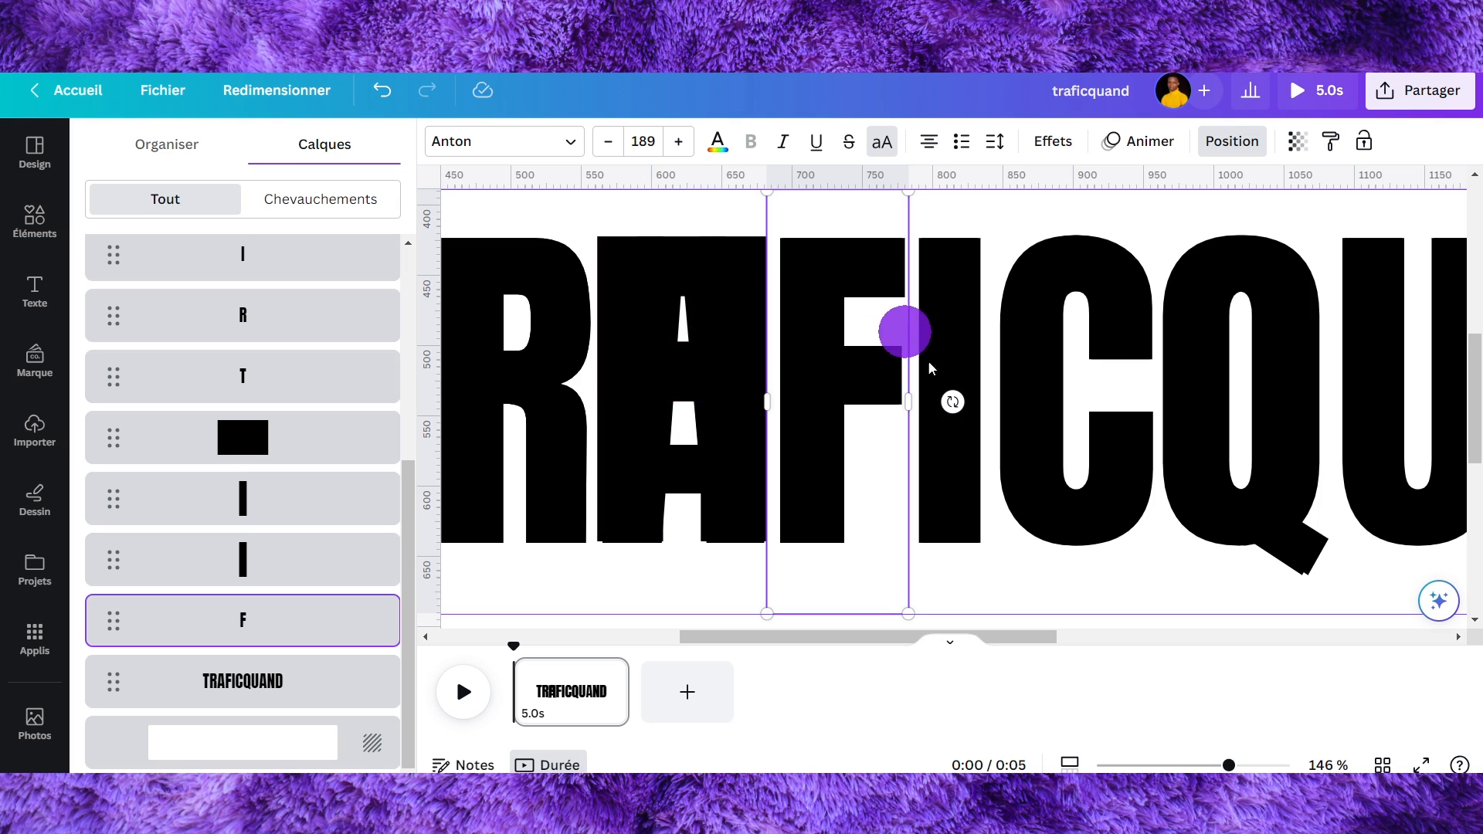
{"action": "left_click", "coordinate": [717, 287]}
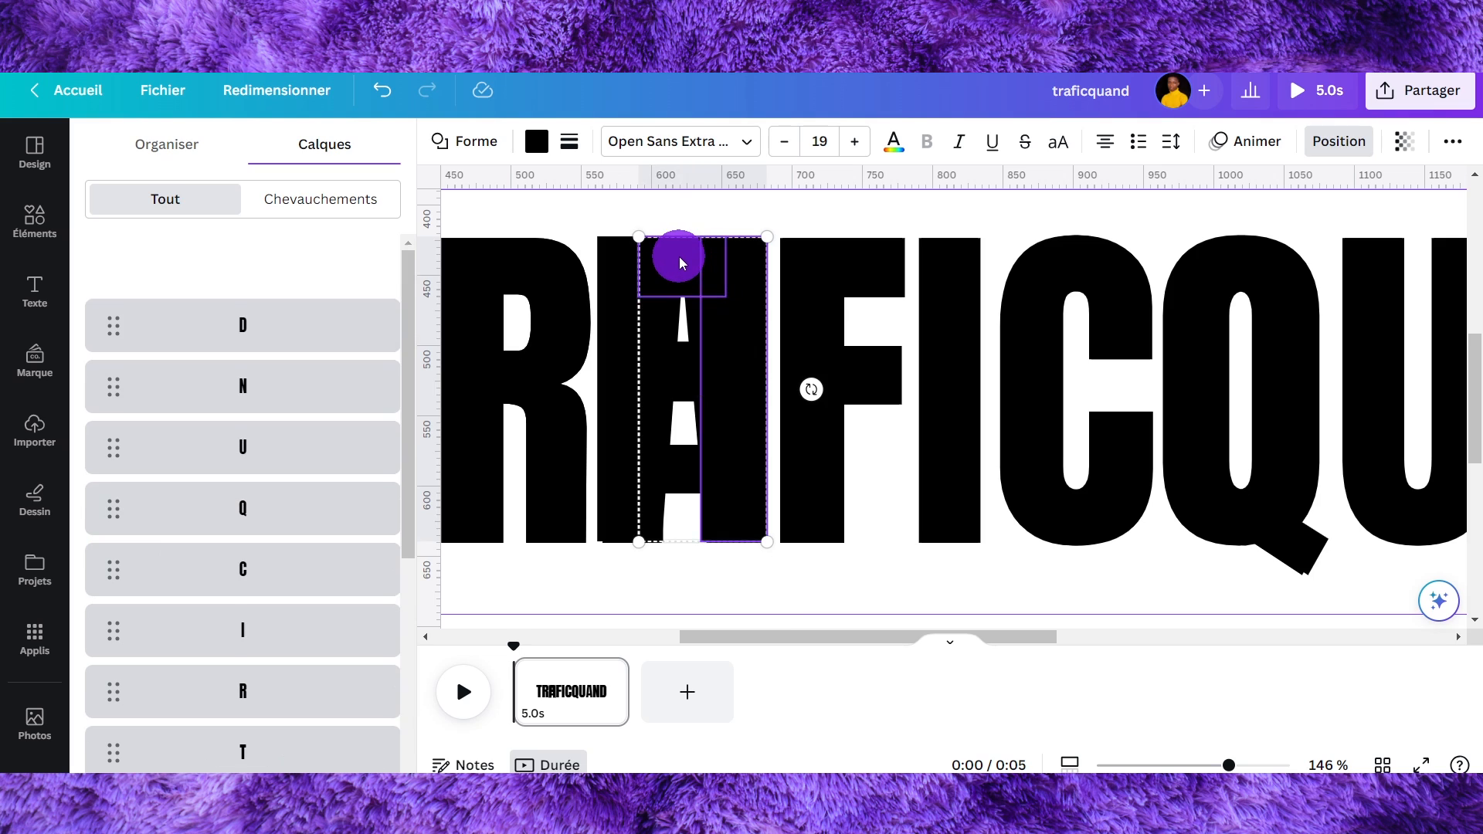
{"action": "left_click", "coordinate": [623, 298], "text": "shift"}
{"action": "left_click", "coordinate": [679, 364], "text": "shift"}
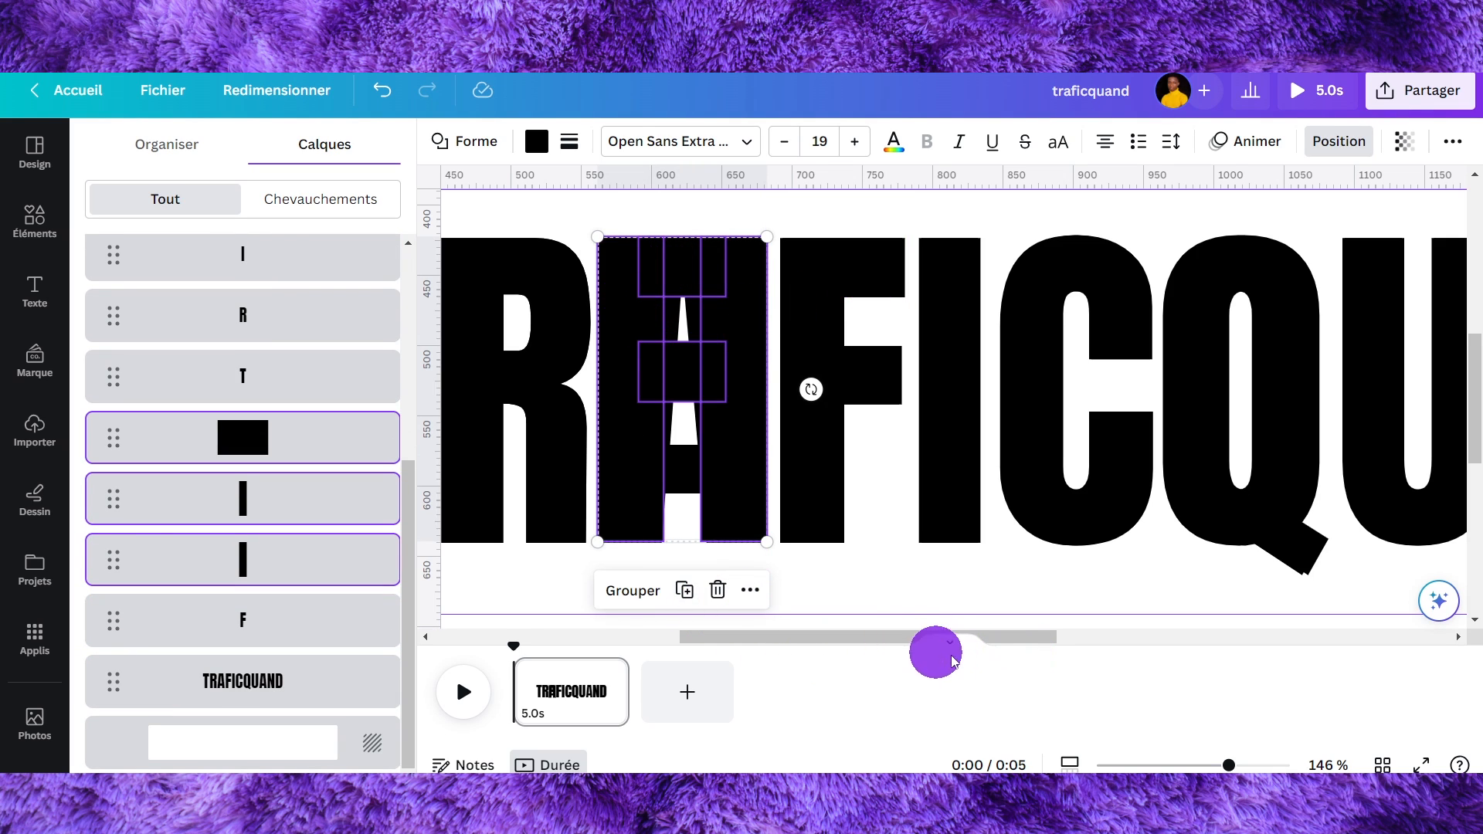
{"action": "left_click_drag", "start_coordinate": [1213, 766], "coordinate": [1196, 765]}
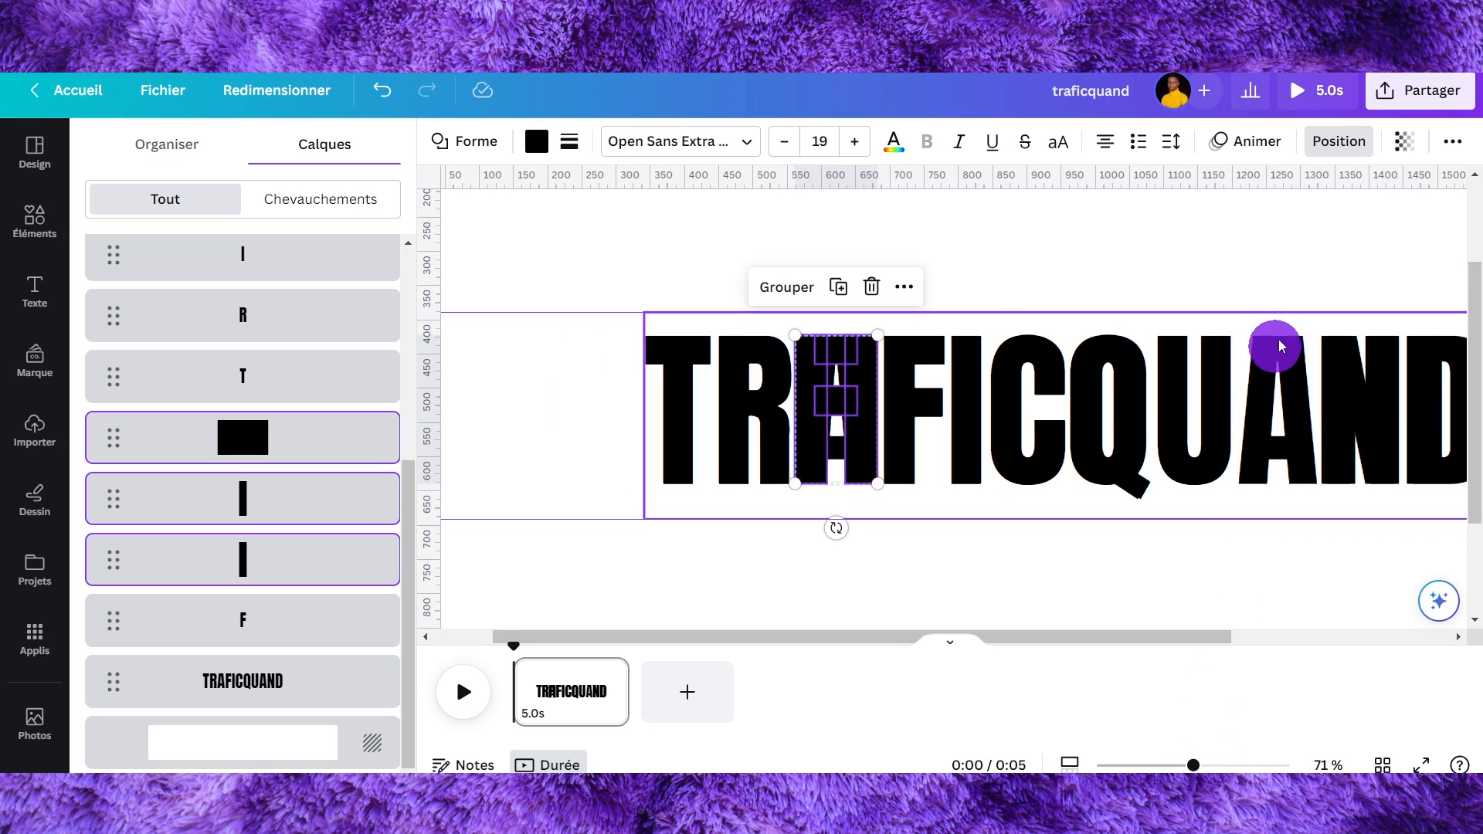
- Duplicate the three bars and move the copy over the A in QUAND
{"action": "left_click", "coordinate": [838, 288]}
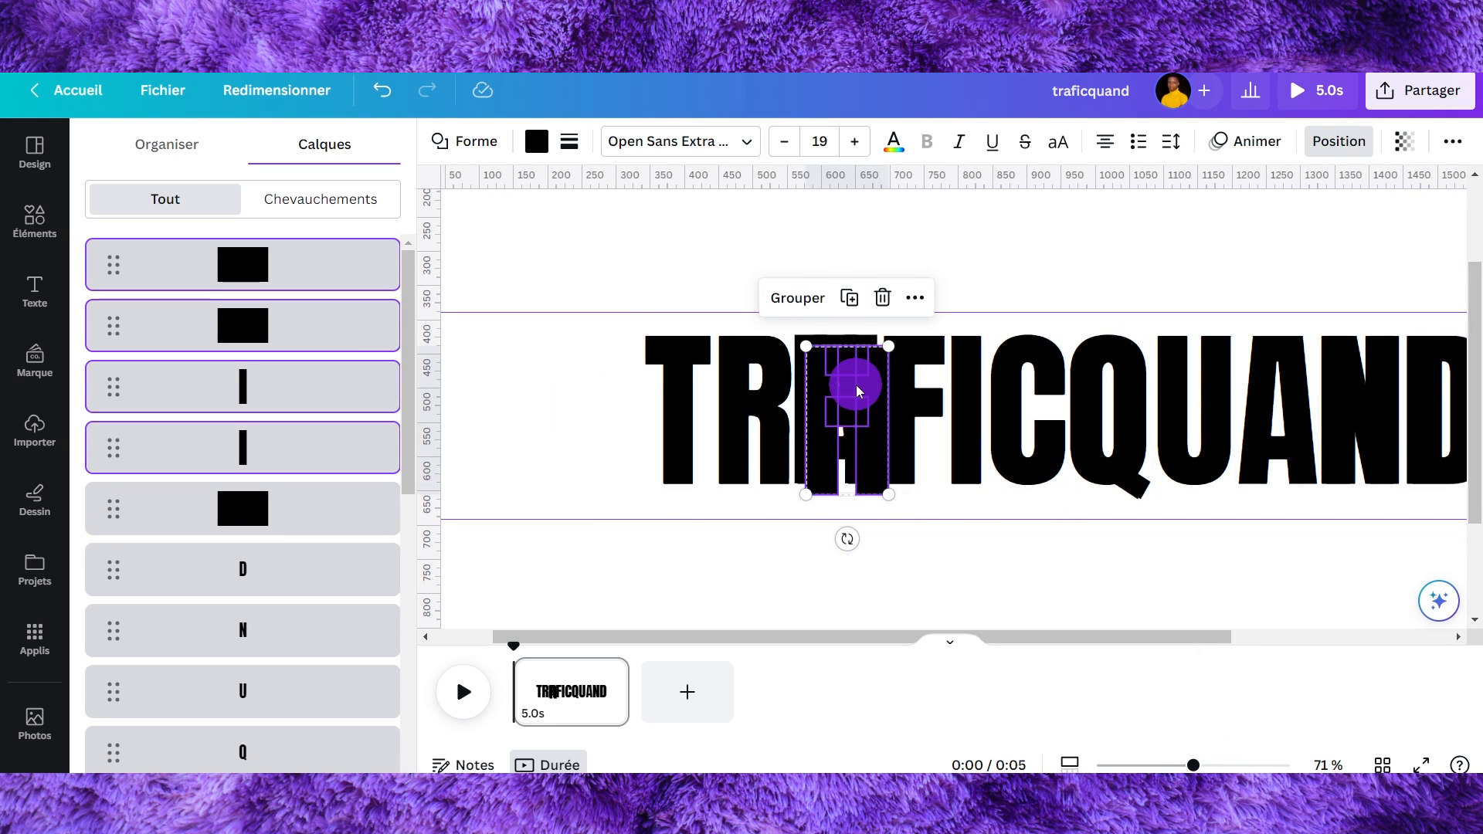
{"action": "left_click_drag", "start_coordinate": [851, 381], "coordinate": [1285, 373]}
{"action": "left_click", "coordinate": [1363, 224]}
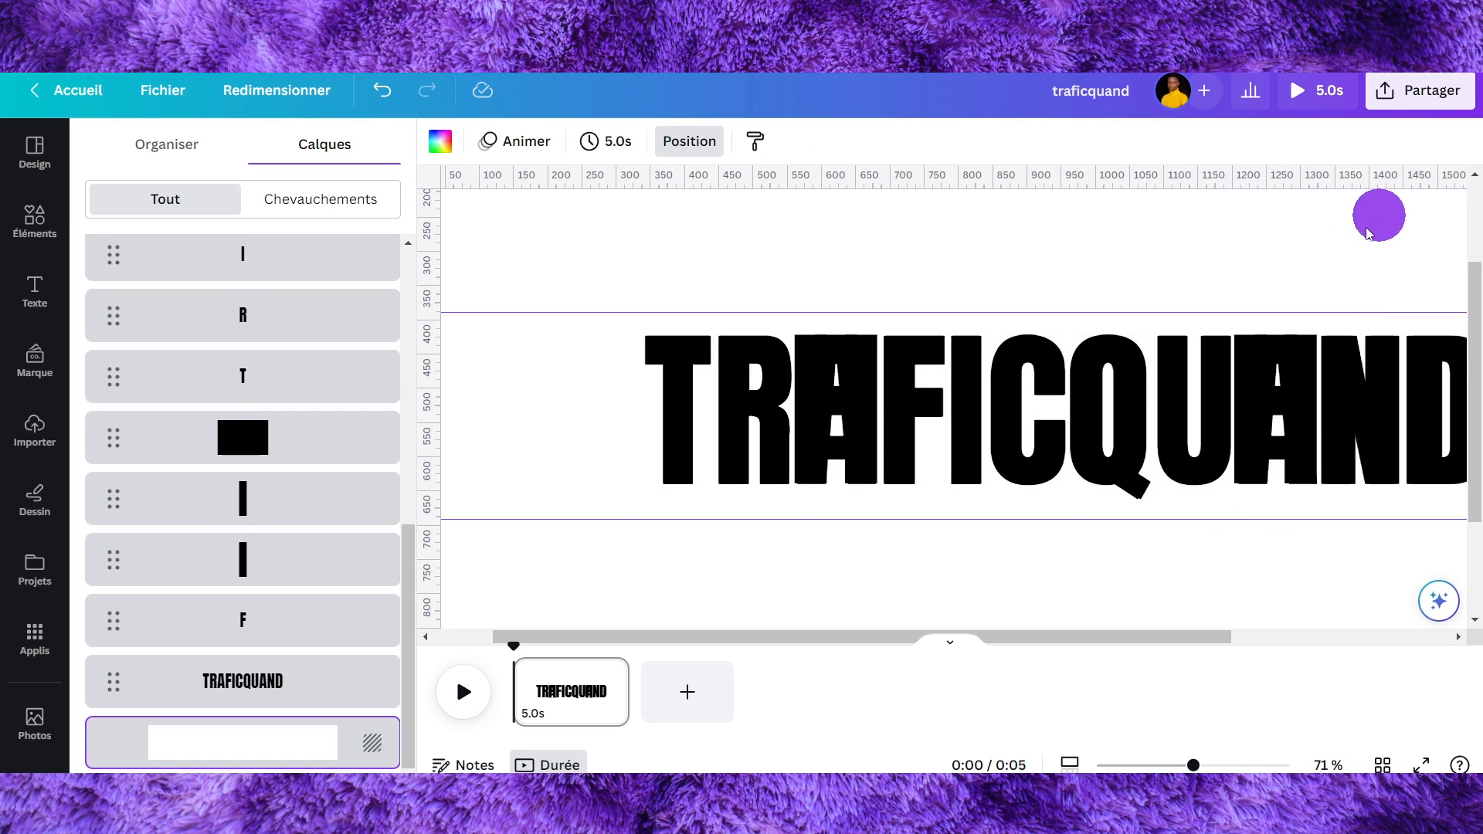
- Delete the full TRAFICQUAND text layer
{"action": "left_click", "coordinate": [303, 674]}
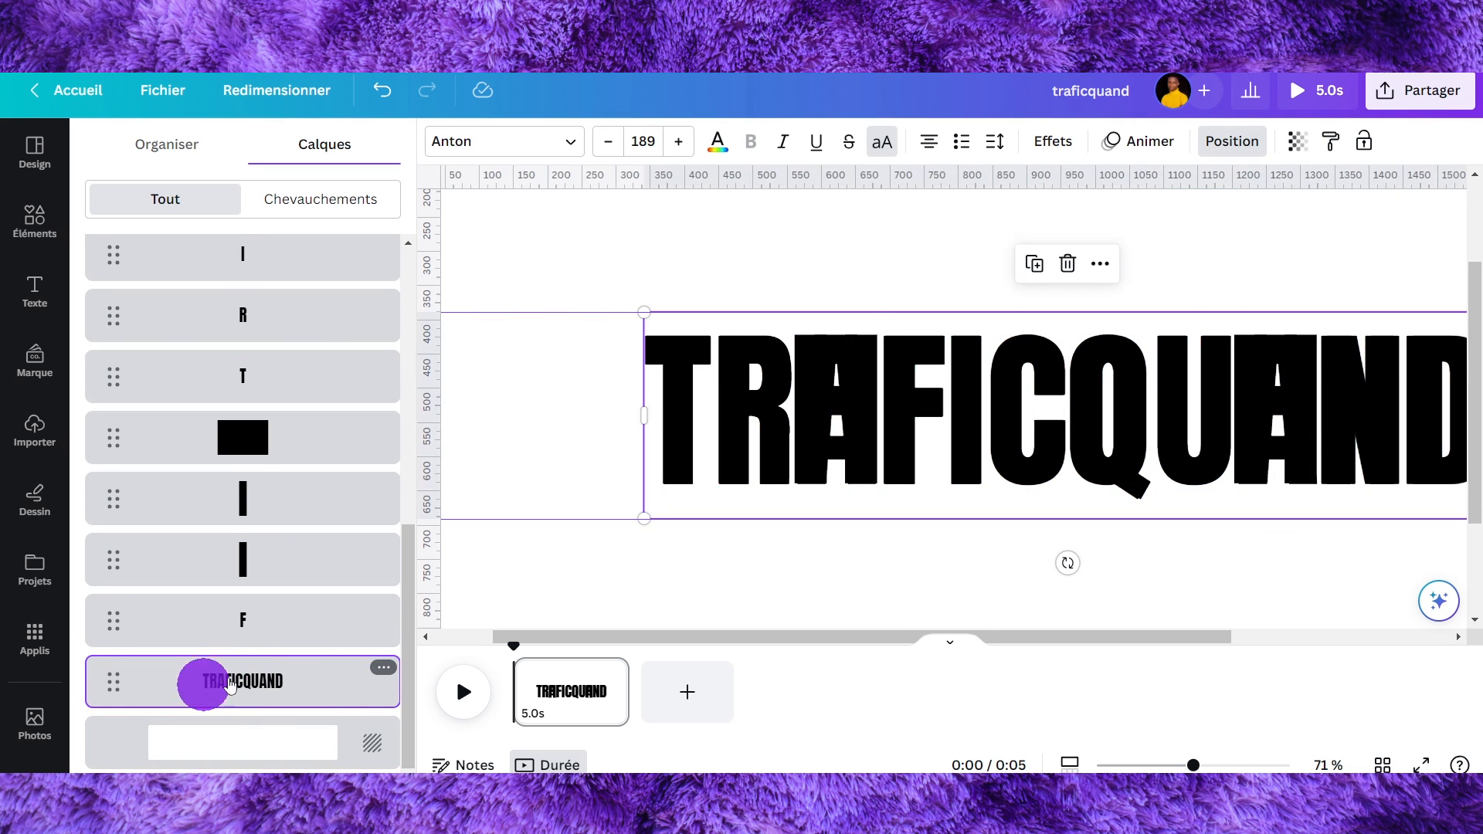
{"action": "left_click", "coordinate": [1065, 278]}
{"action": "left_click", "coordinate": [1324, 601]}
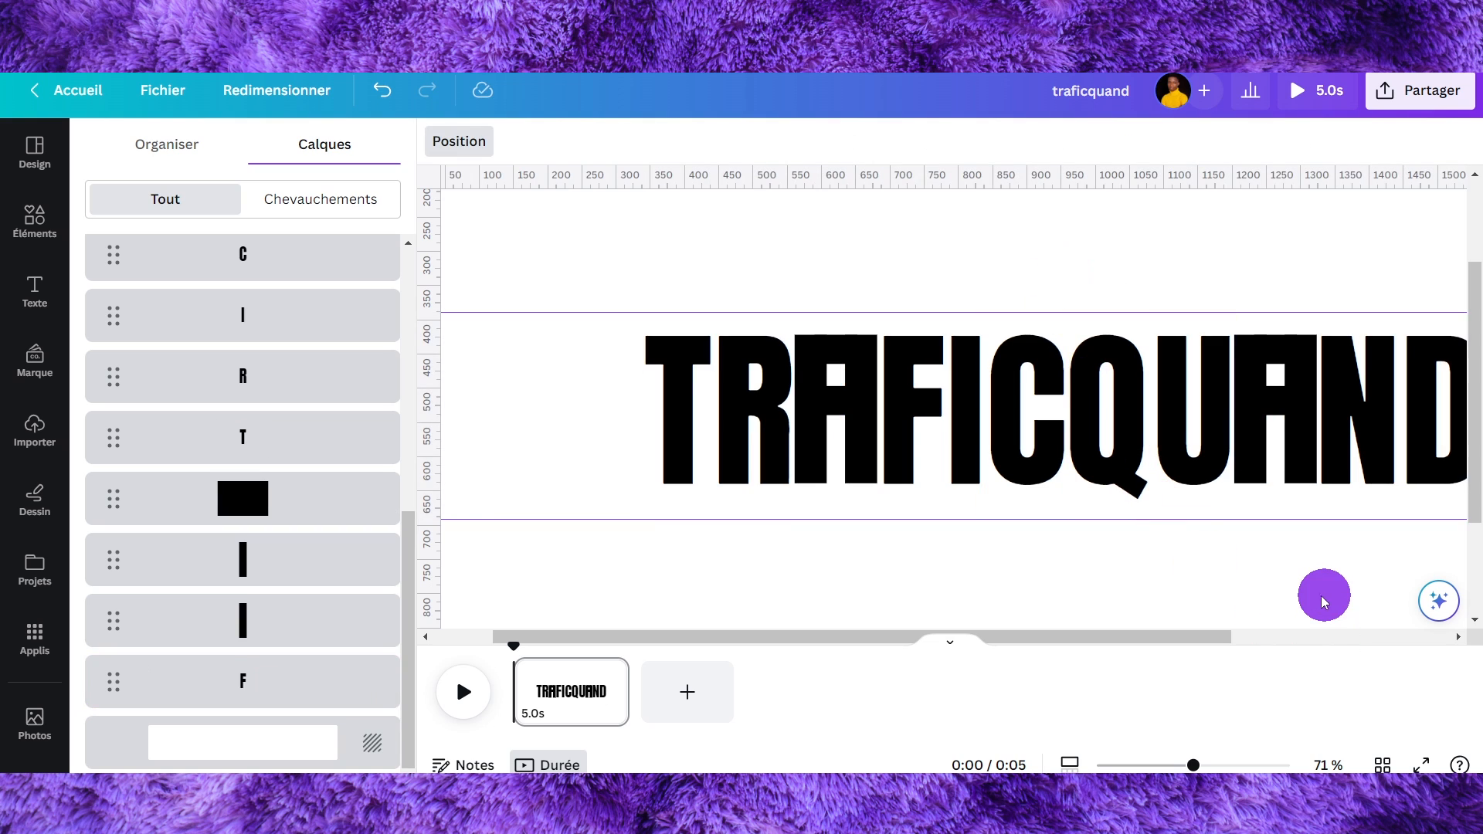
- Select all the logo's elements to review them
{"action": "left_click_drag", "start_coordinate": [1229, 765], "coordinate": [1175, 764]}
{"action": "left_click_drag", "start_coordinate": [592, 399], "coordinate": [1327, 379]}
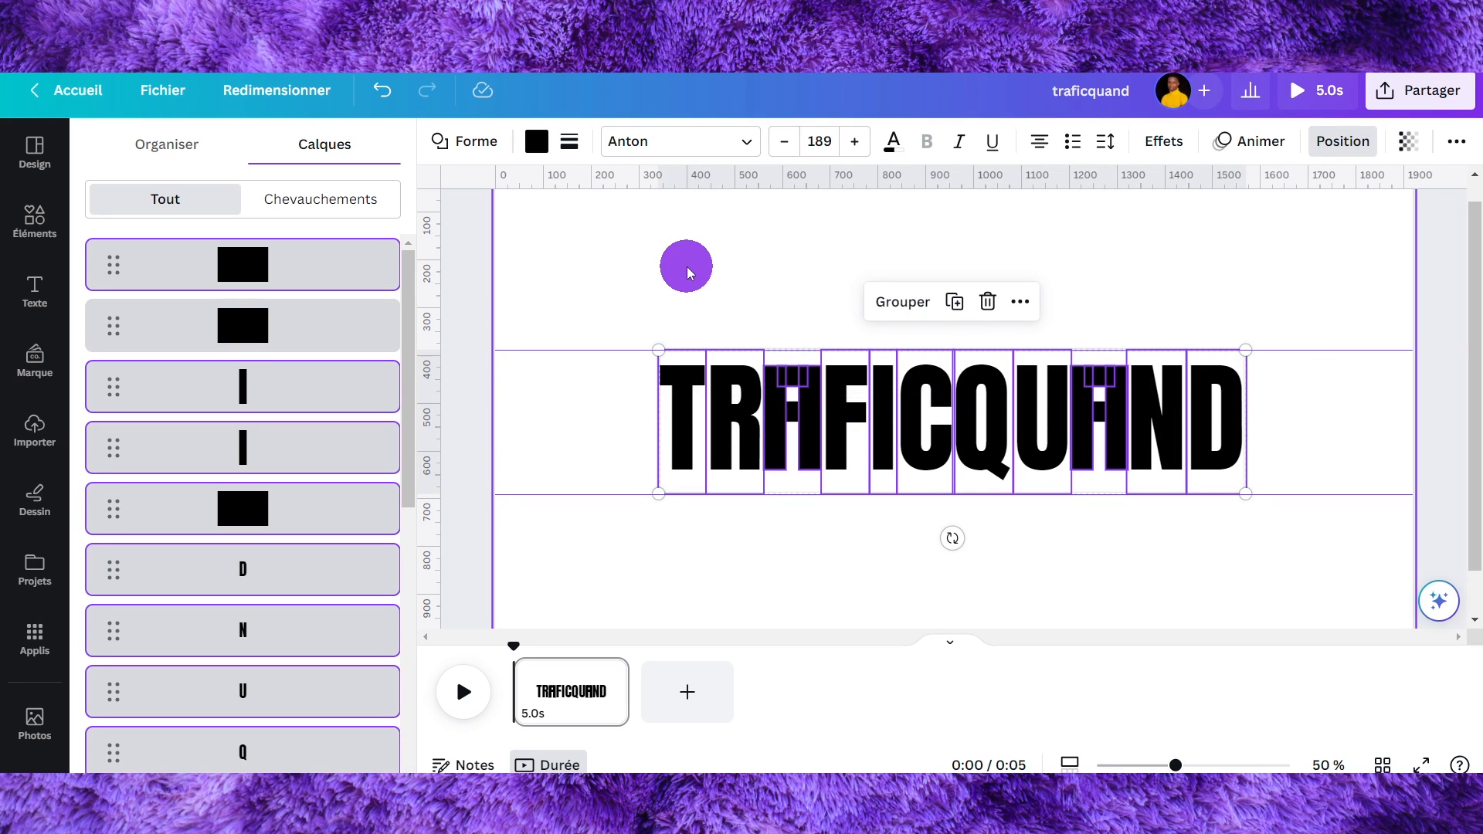
{"action": "left_click", "coordinate": [1196, 260]}
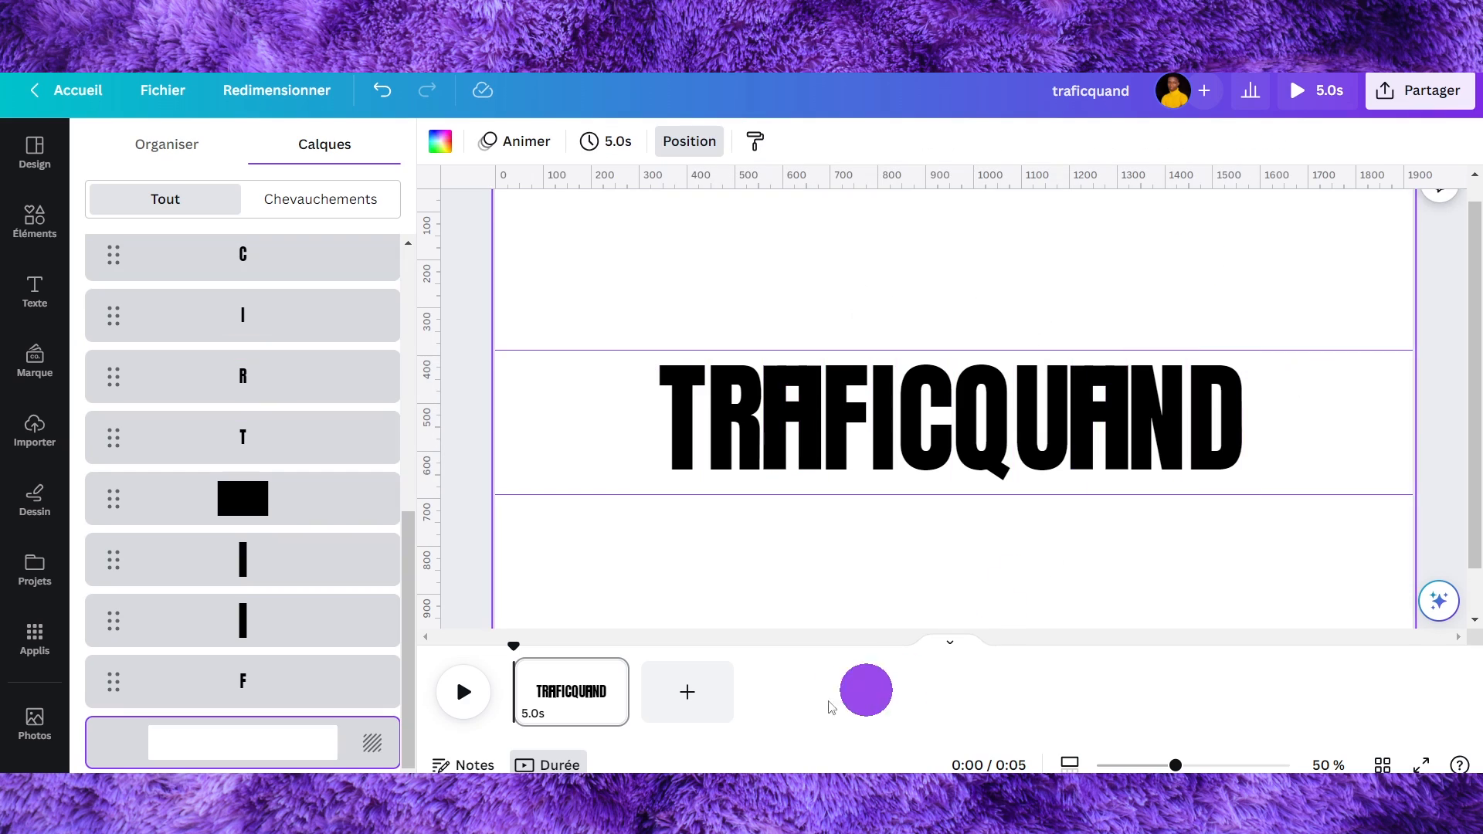
- Duplicate the page
{"action": "left_click", "coordinate": [560, 701]}
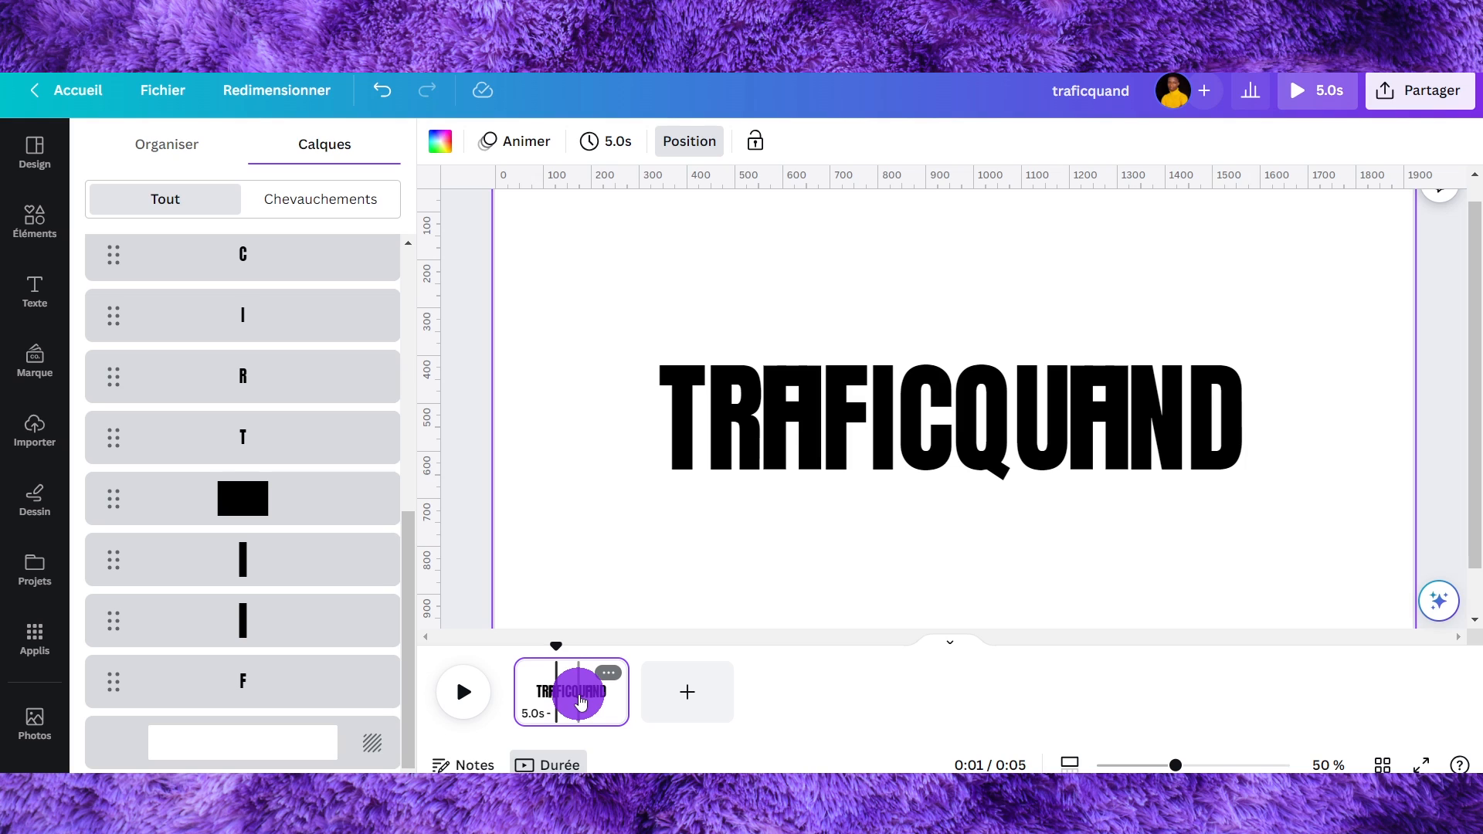
{"action": "key", "text": "ctrl+d"}
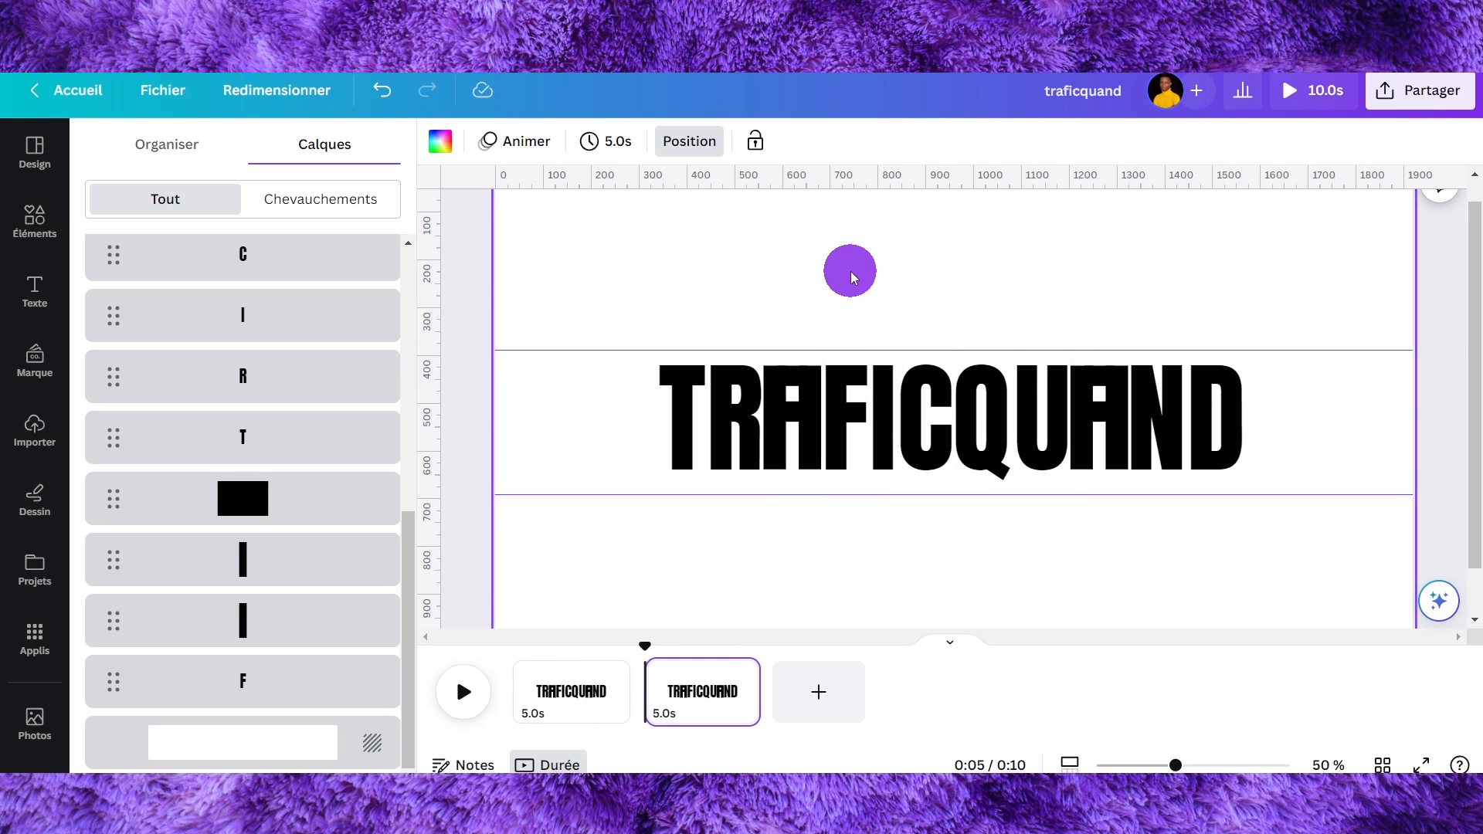
{"action": "left_click", "coordinate": [851, 271]}
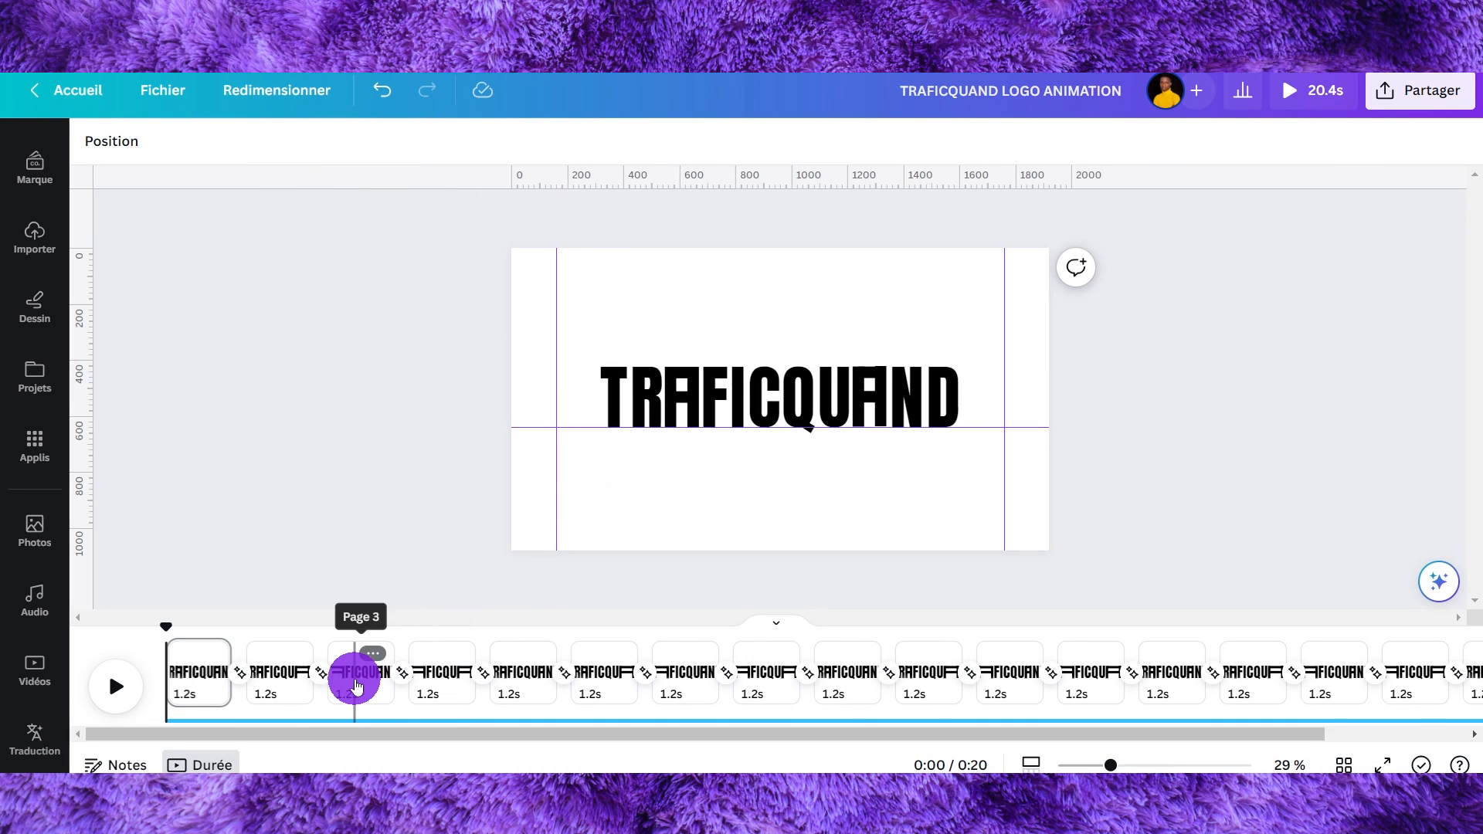
- Browse the finished logo animation's pages to study how the letters change
{"action": "left_click", "coordinate": [357, 686]}
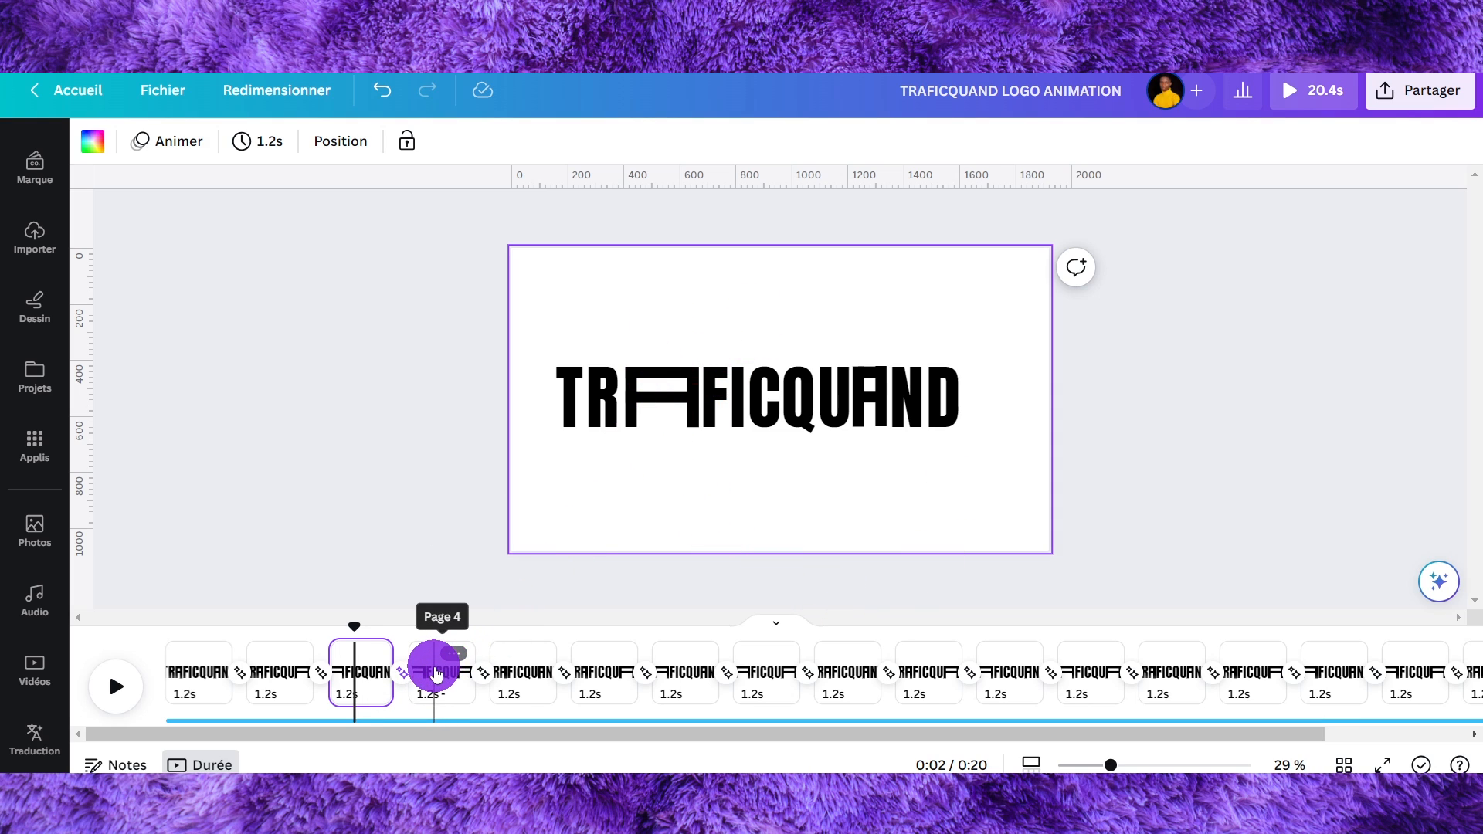
{"action": "left_click", "coordinate": [436, 674]}
{"action": "left_click", "coordinate": [519, 673]}
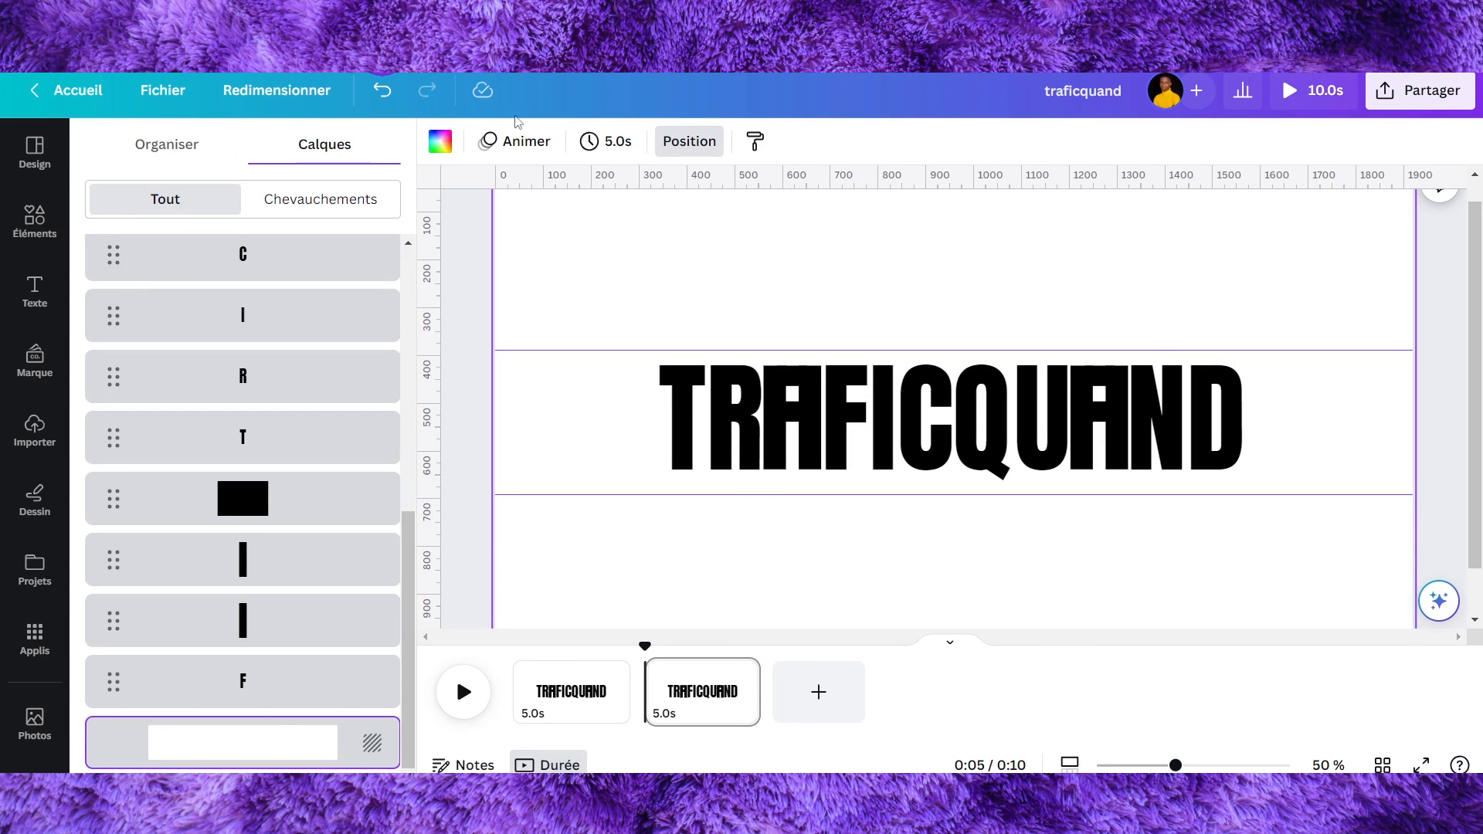
- On the second page, add two vertical guides near the page's left and right edges
{"action": "left_click", "coordinate": [712, 696]}
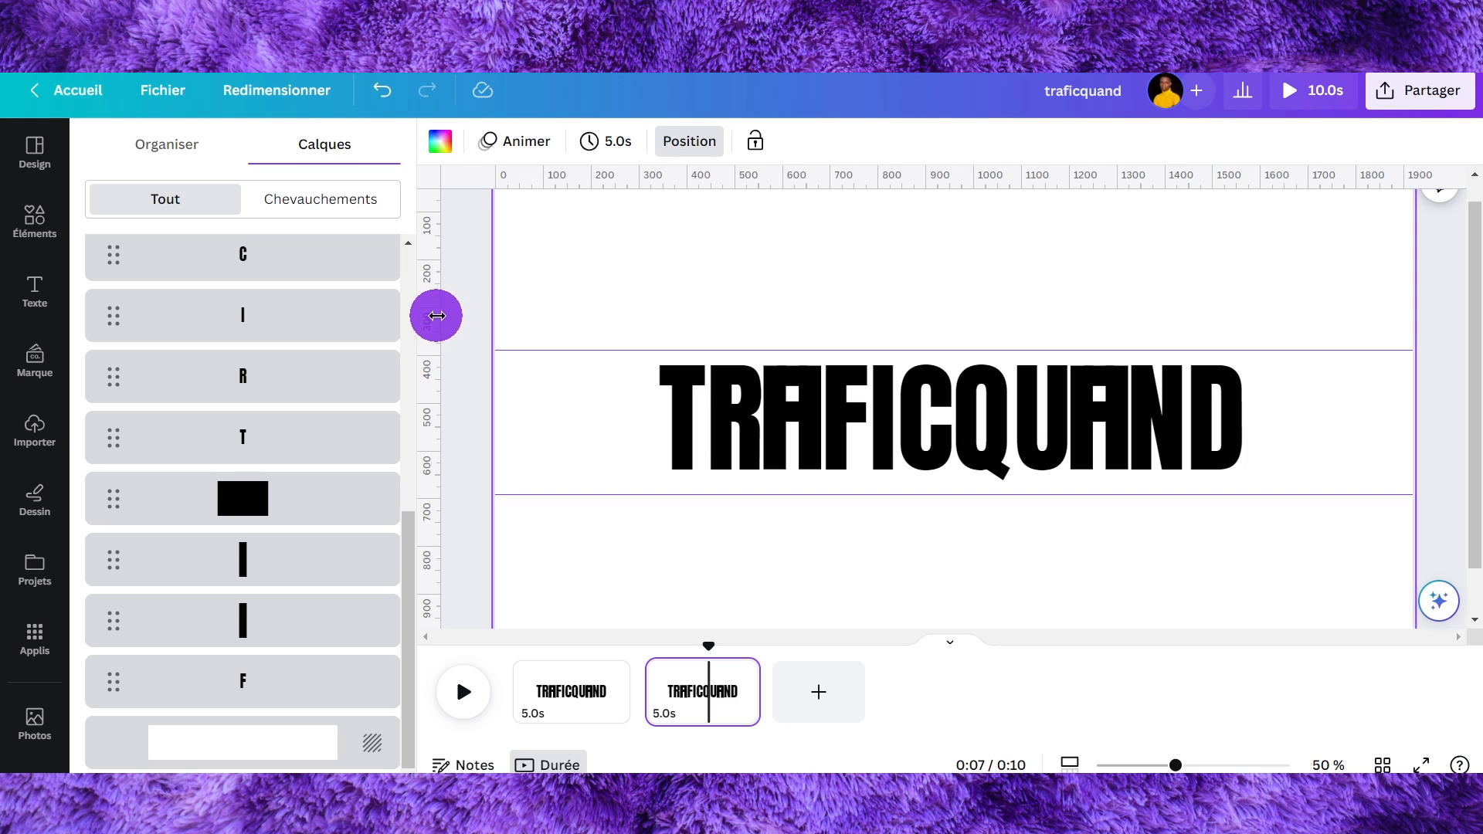
{"action": "left_click_drag", "start_coordinate": [437, 309], "coordinate": [551, 320]}
{"action": "left_click_drag", "start_coordinate": [440, 312], "coordinate": [1358, 321]}
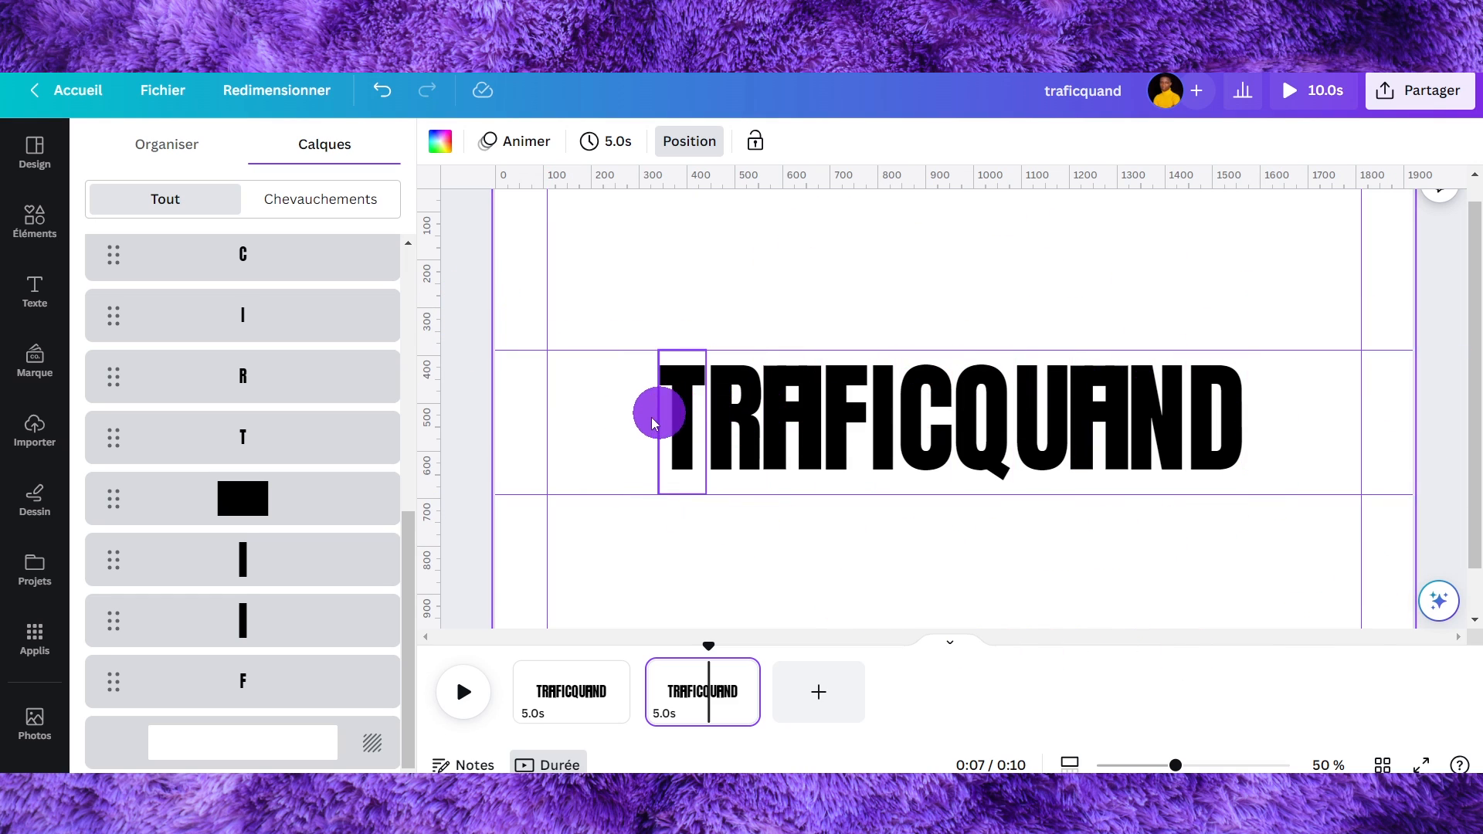
- Select the T and R letters and shift them left to the left guide
{"action": "left_click_drag", "start_coordinate": [609, 386], "coordinate": [700, 447]}
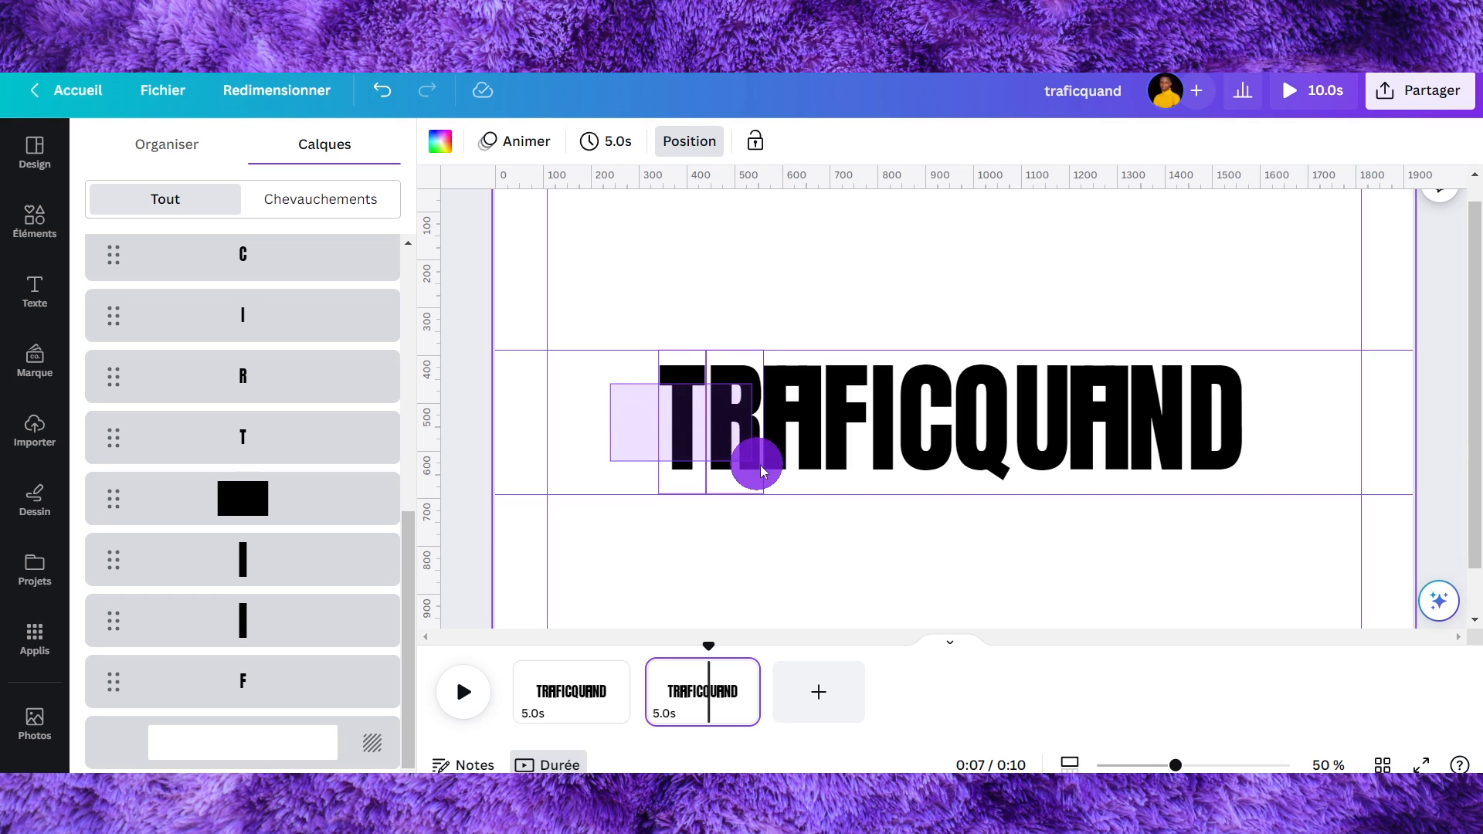
{"action": "left_click_drag", "start_coordinate": [789, 467], "coordinate": [819, 384]}
{"action": "left_click", "coordinate": [798, 304]}
{"action": "left_click", "coordinate": [697, 377]}
{"action": "left_click", "coordinate": [680, 414]}
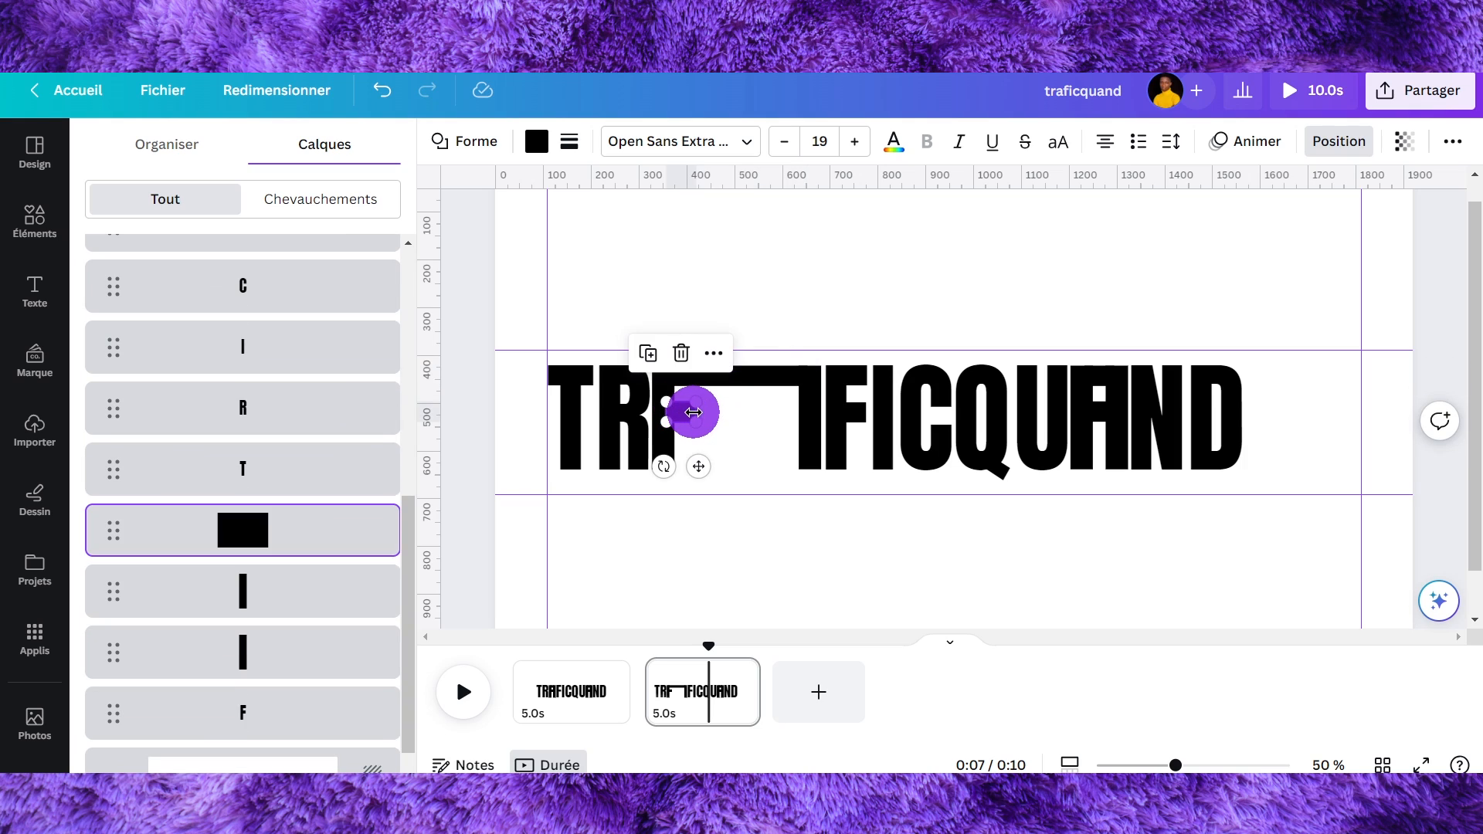
- Move the horizontal bar shape right to stretch the A of TRAFIC across the gap
{"action": "left_click_drag", "start_coordinate": [693, 413], "coordinate": [795, 410]}
{"action": "left_click", "coordinate": [894, 301]}
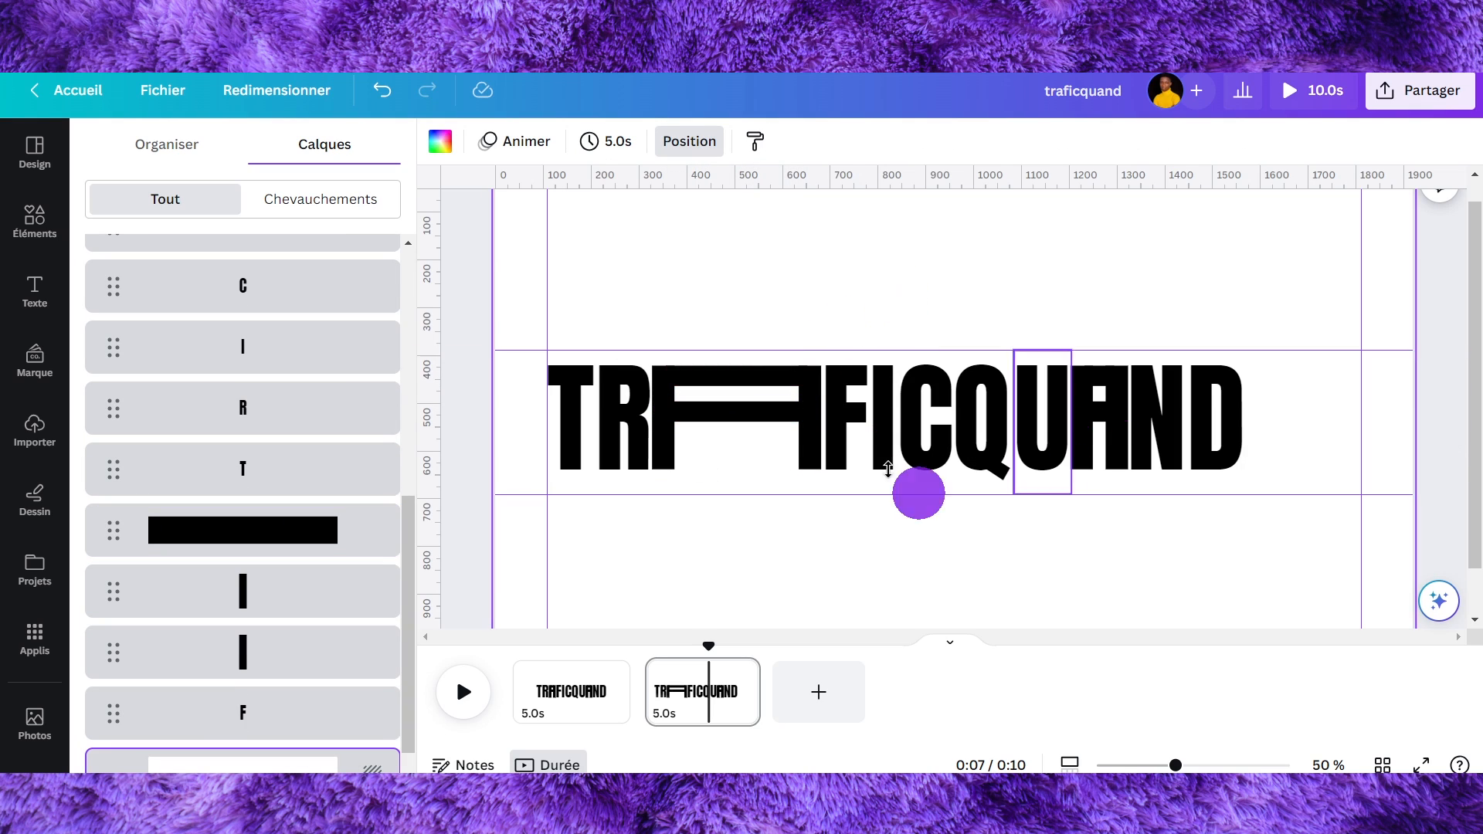
{"action": "left_click", "coordinate": [694, 694]}
{"action": "key", "text": "ctrl+d"}
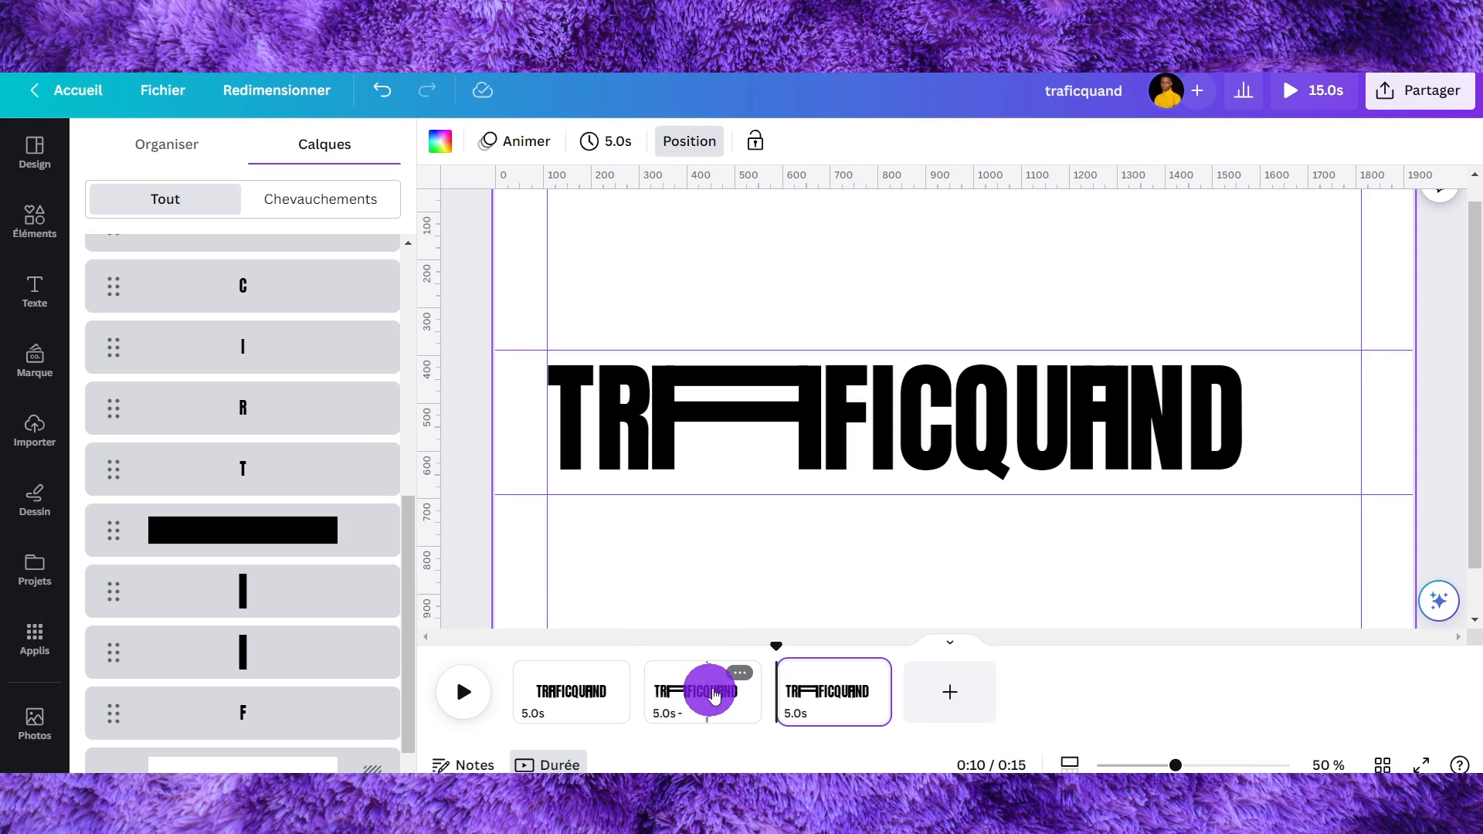
{"action": "key", "text": "ctrl+z"}
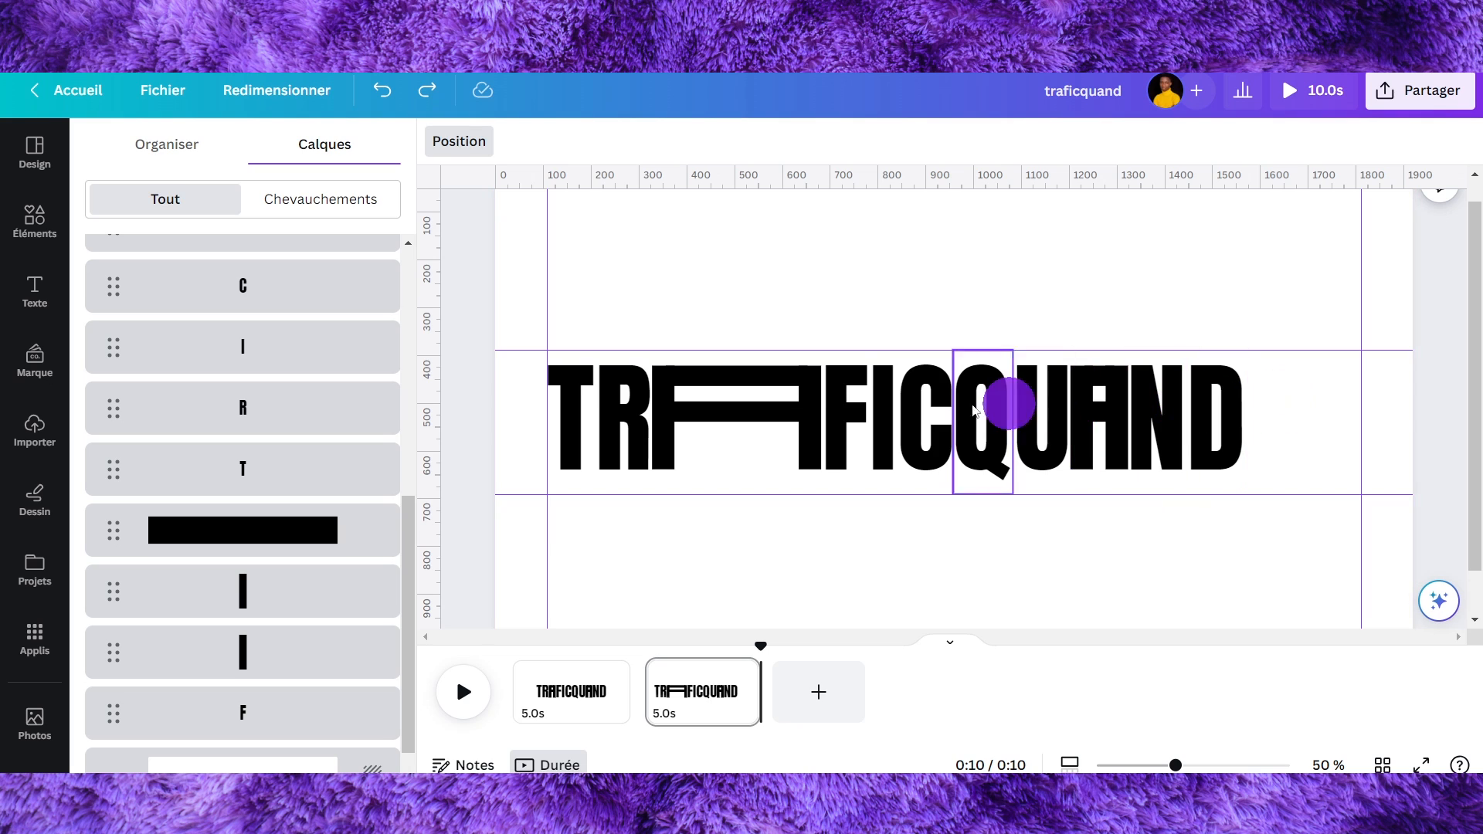
- Move a copy of the I letter into the gap just after the R
{"action": "left_click", "coordinate": [771, 344]}
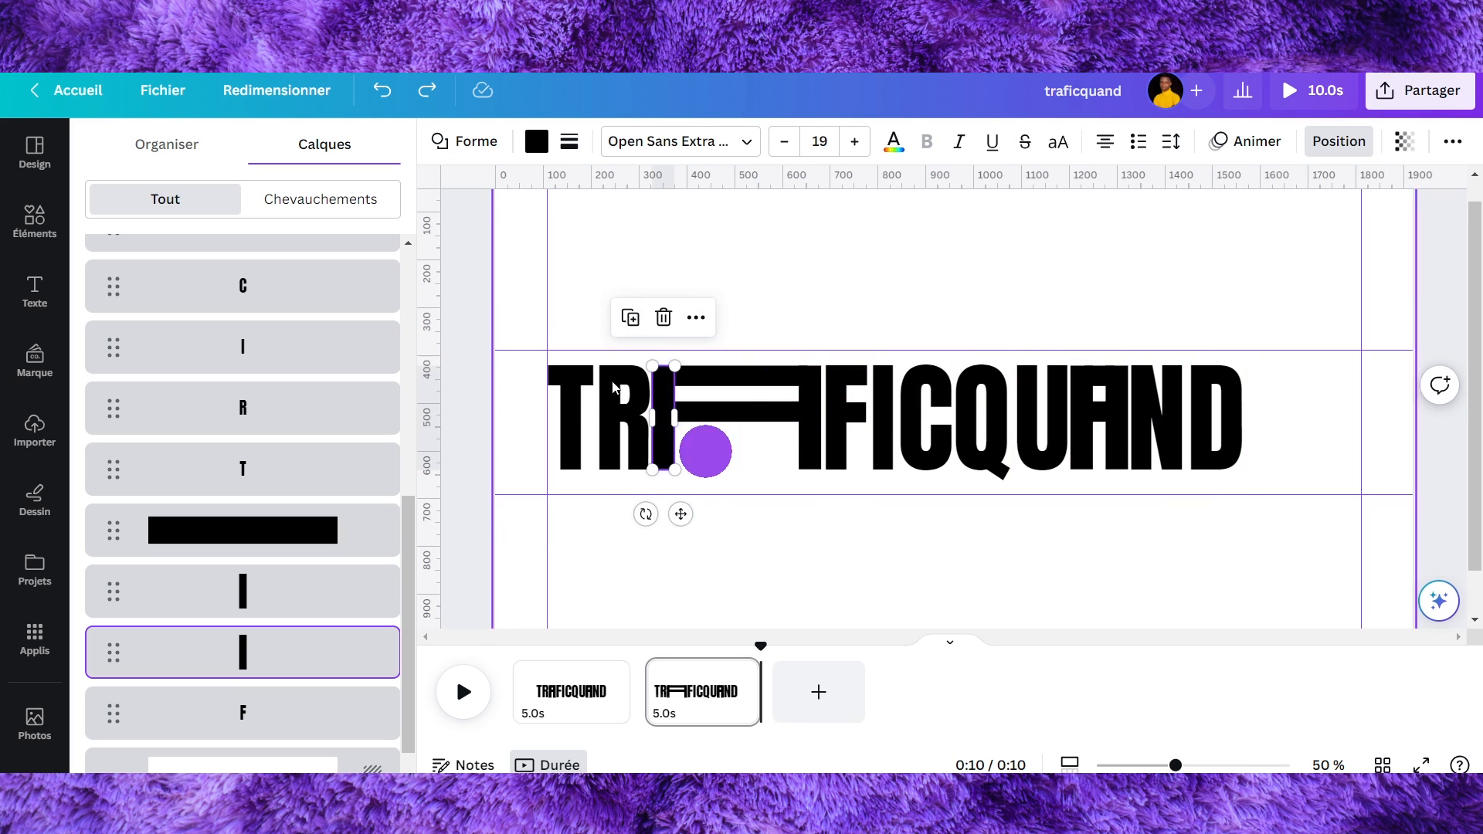
{"action": "left_click", "coordinate": [614, 309]}
{"action": "left_click", "coordinate": [884, 397]}
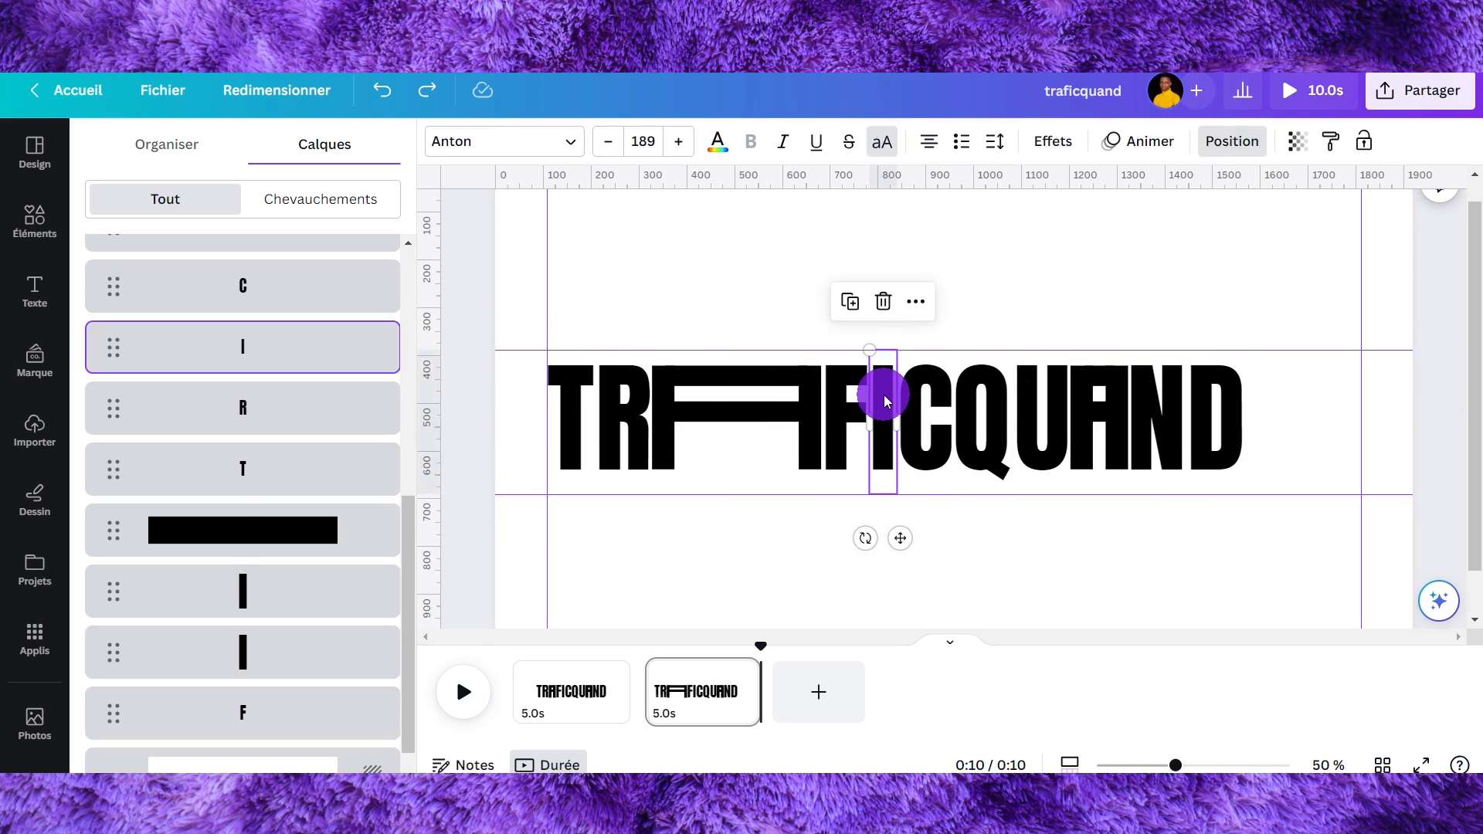
{"action": "left_click_drag", "start_coordinate": [884, 396], "coordinate": [662, 378]}
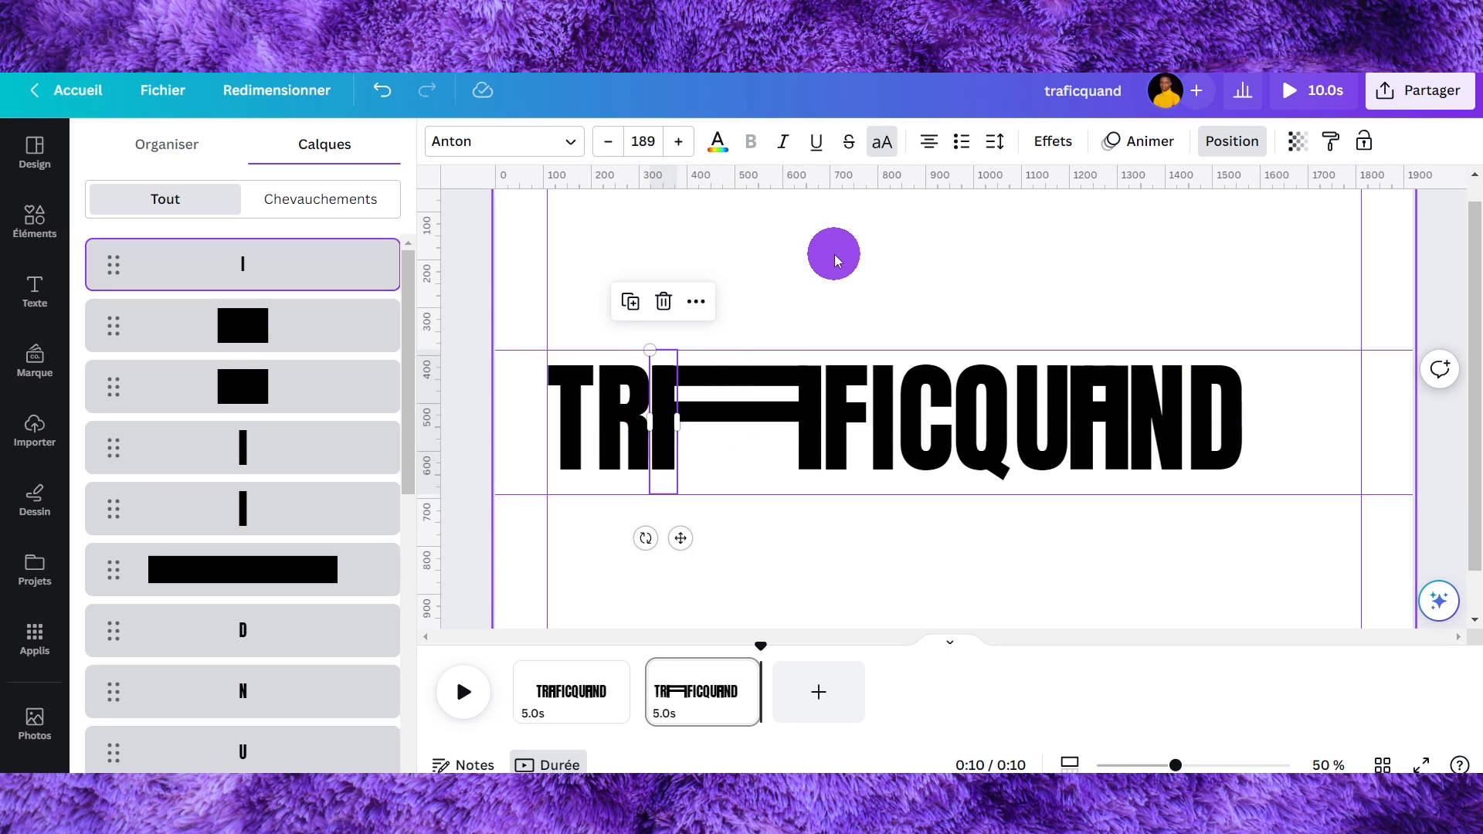
- Select the vertical bar beside the R in the layers list and delete it
{"action": "left_click", "coordinate": [304, 448]}
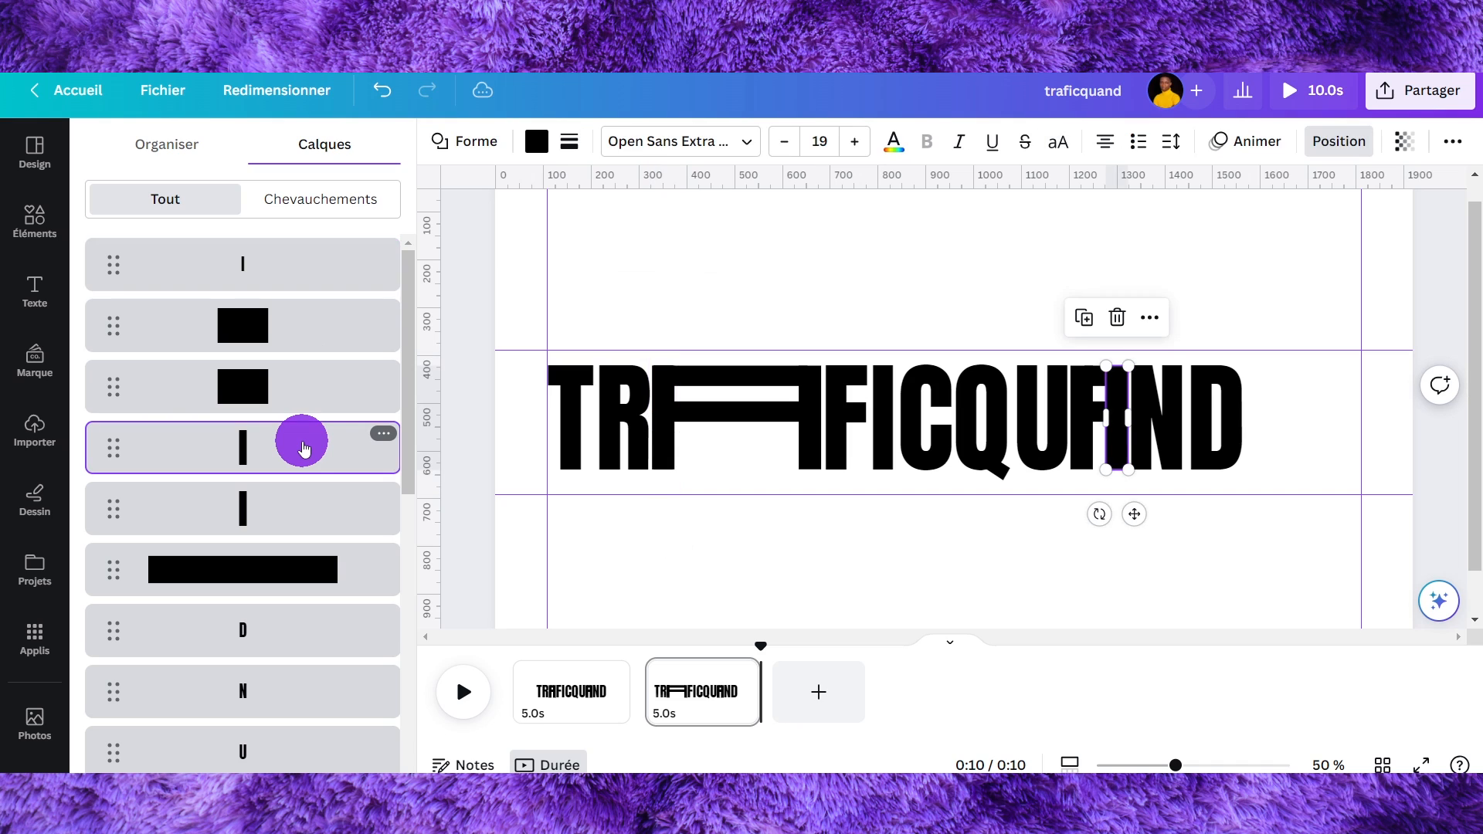
{"action": "left_click", "coordinate": [298, 510]}
{"action": "scroll", "coordinate": [298, 524], "scroll_direction": "down", "scroll_amount": 7}
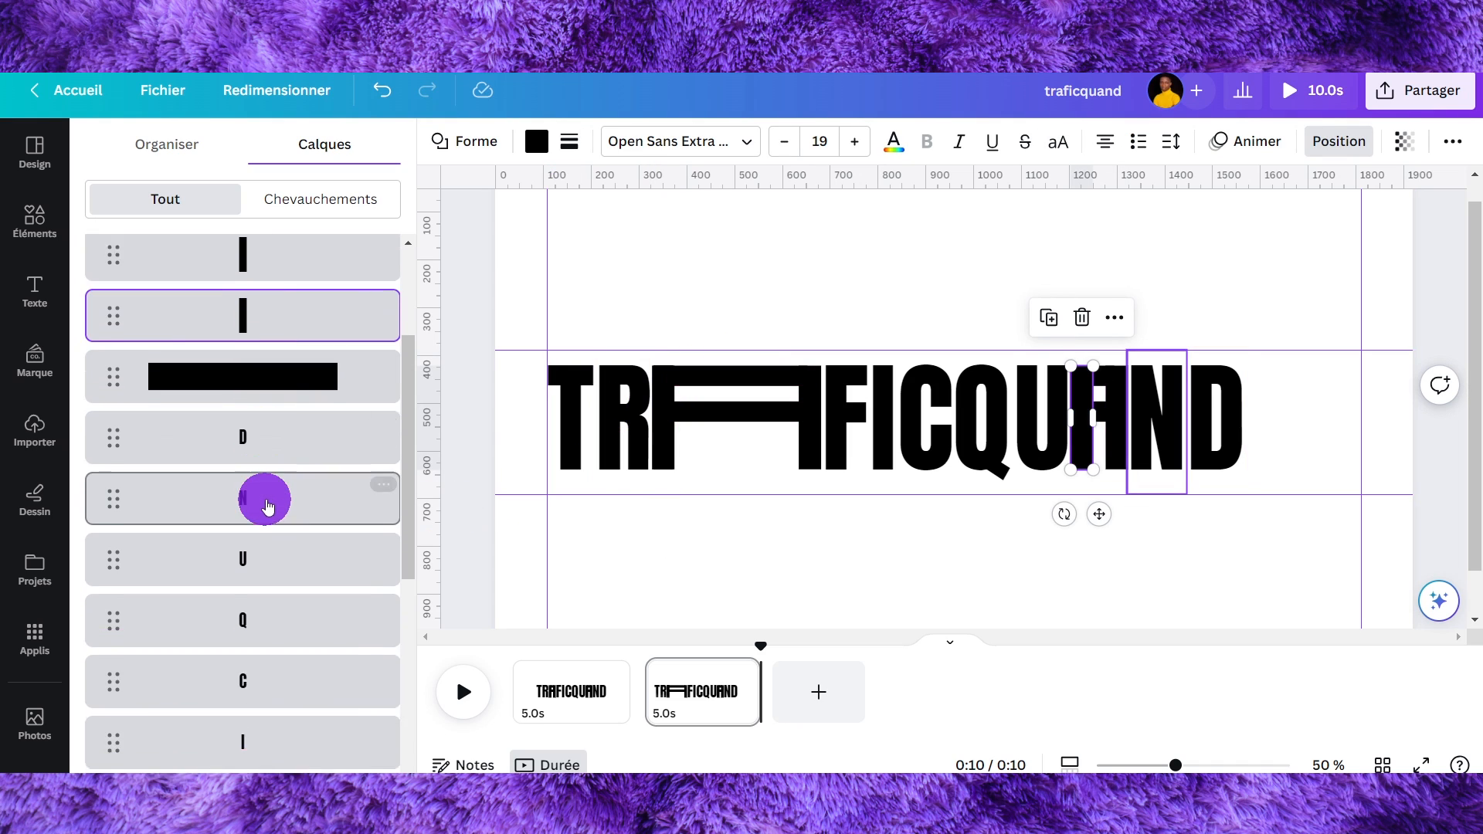
{"action": "left_click", "coordinate": [273, 599]}
{"action": "left_click", "coordinate": [279, 664]}
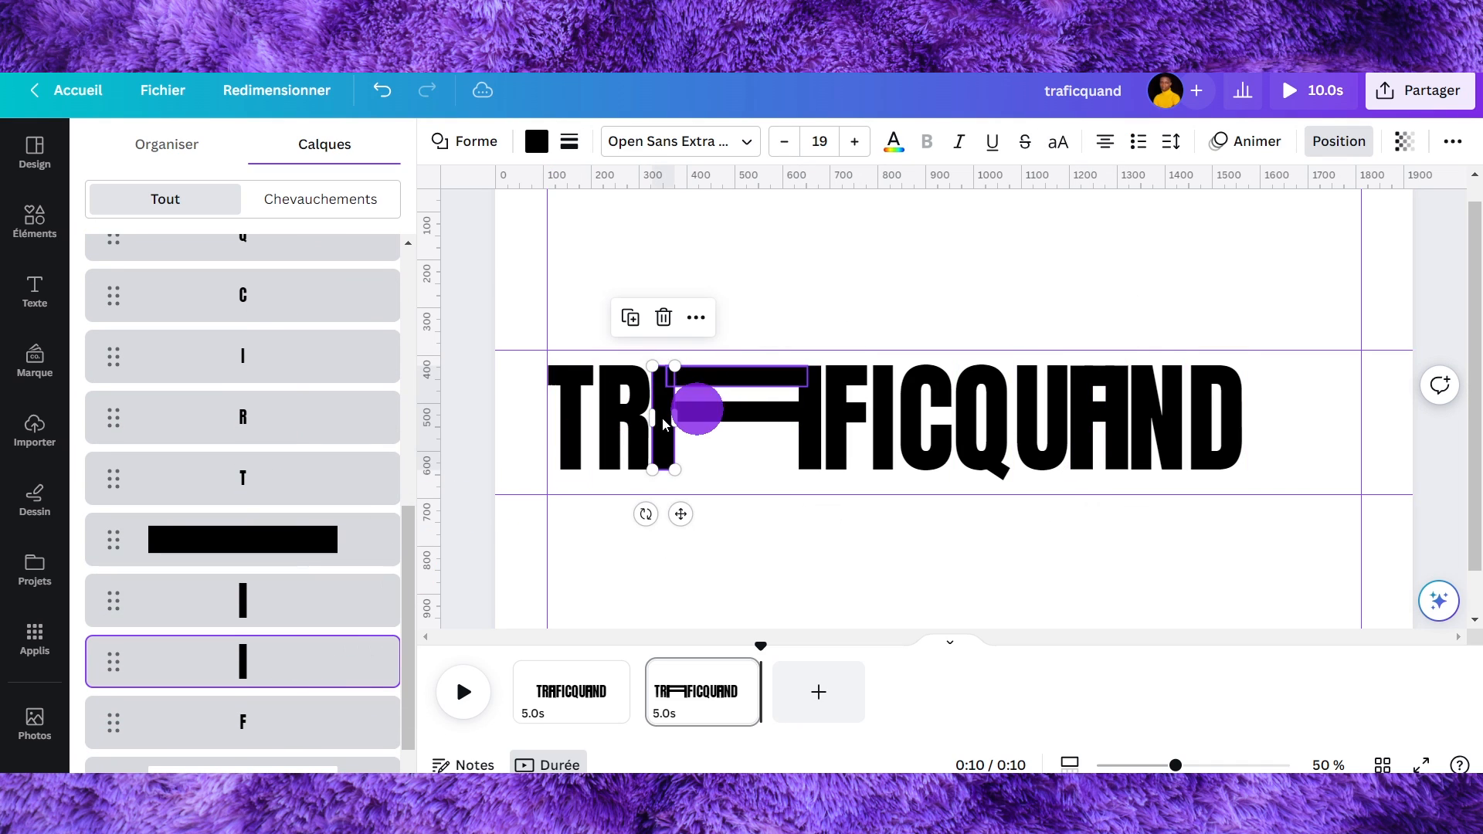
{"action": "left_click", "coordinate": [663, 320]}
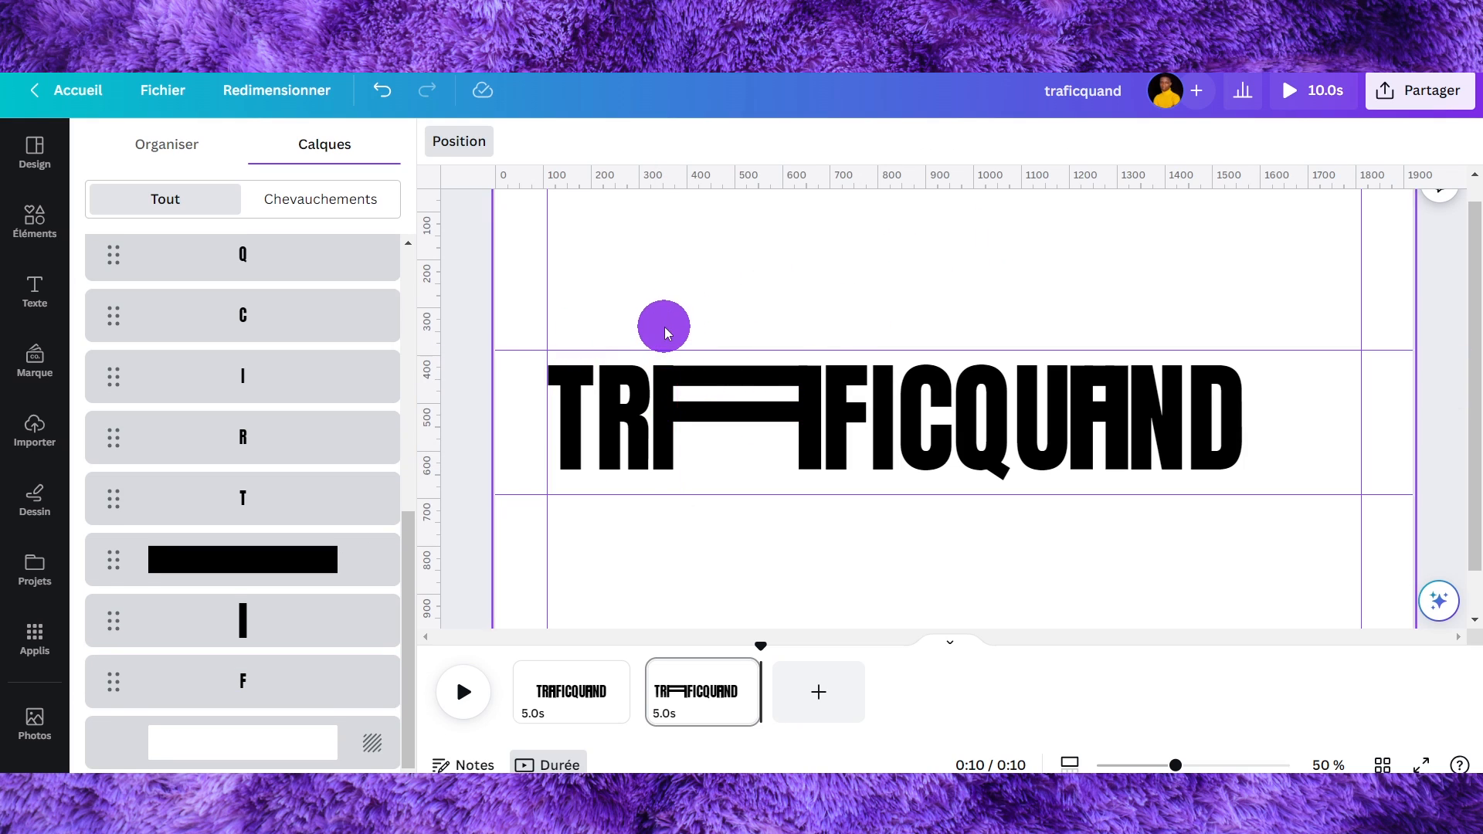
- Duplicate the I letter, place the copy on QUAND's A, and delete the vertical bar there
{"action": "left_click", "coordinate": [663, 369]}
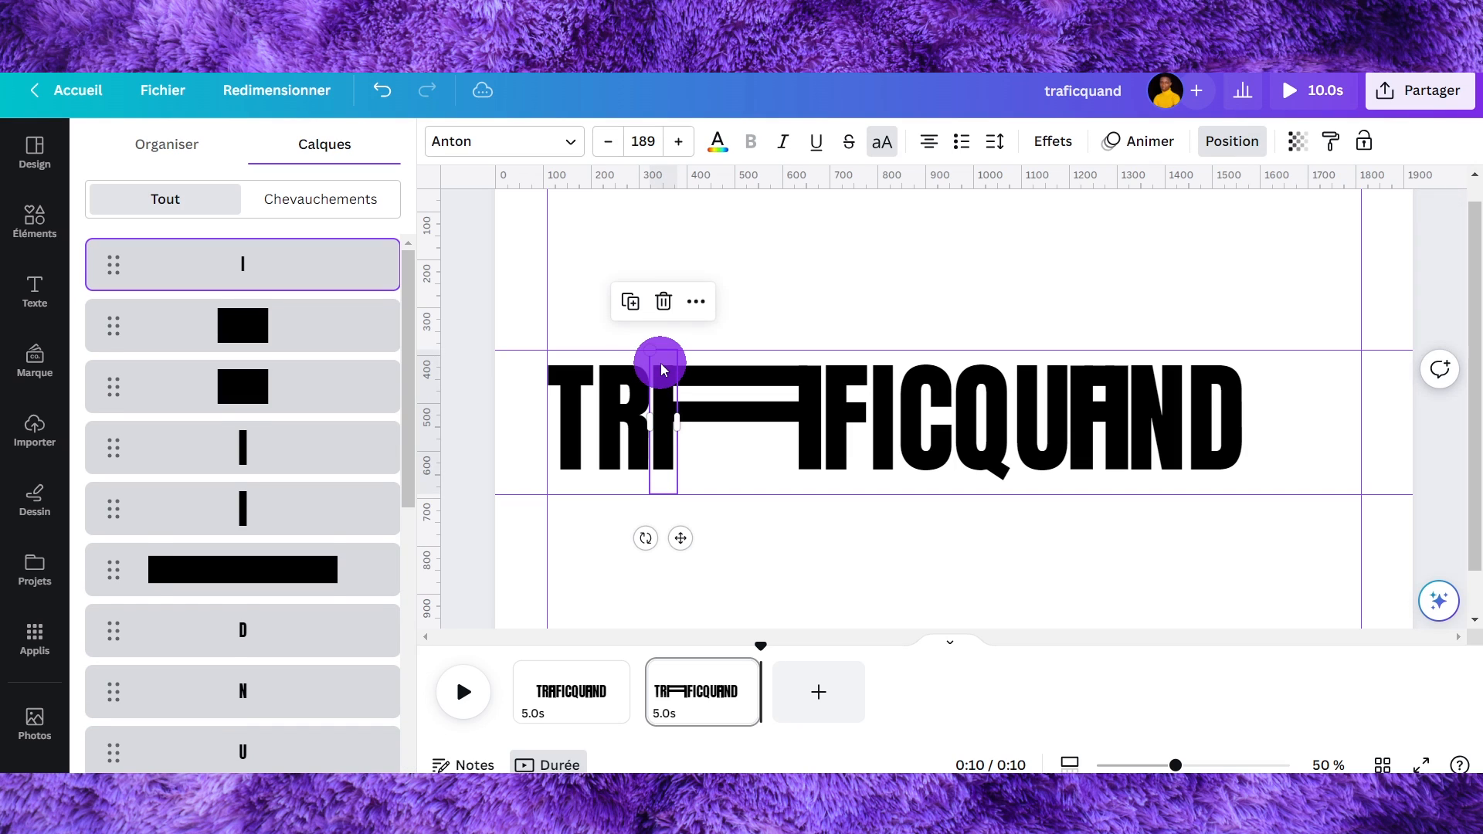
{"action": "left_click", "coordinate": [644, 320]}
{"action": "left_click_drag", "start_coordinate": [666, 387], "coordinate": [1117, 381]}
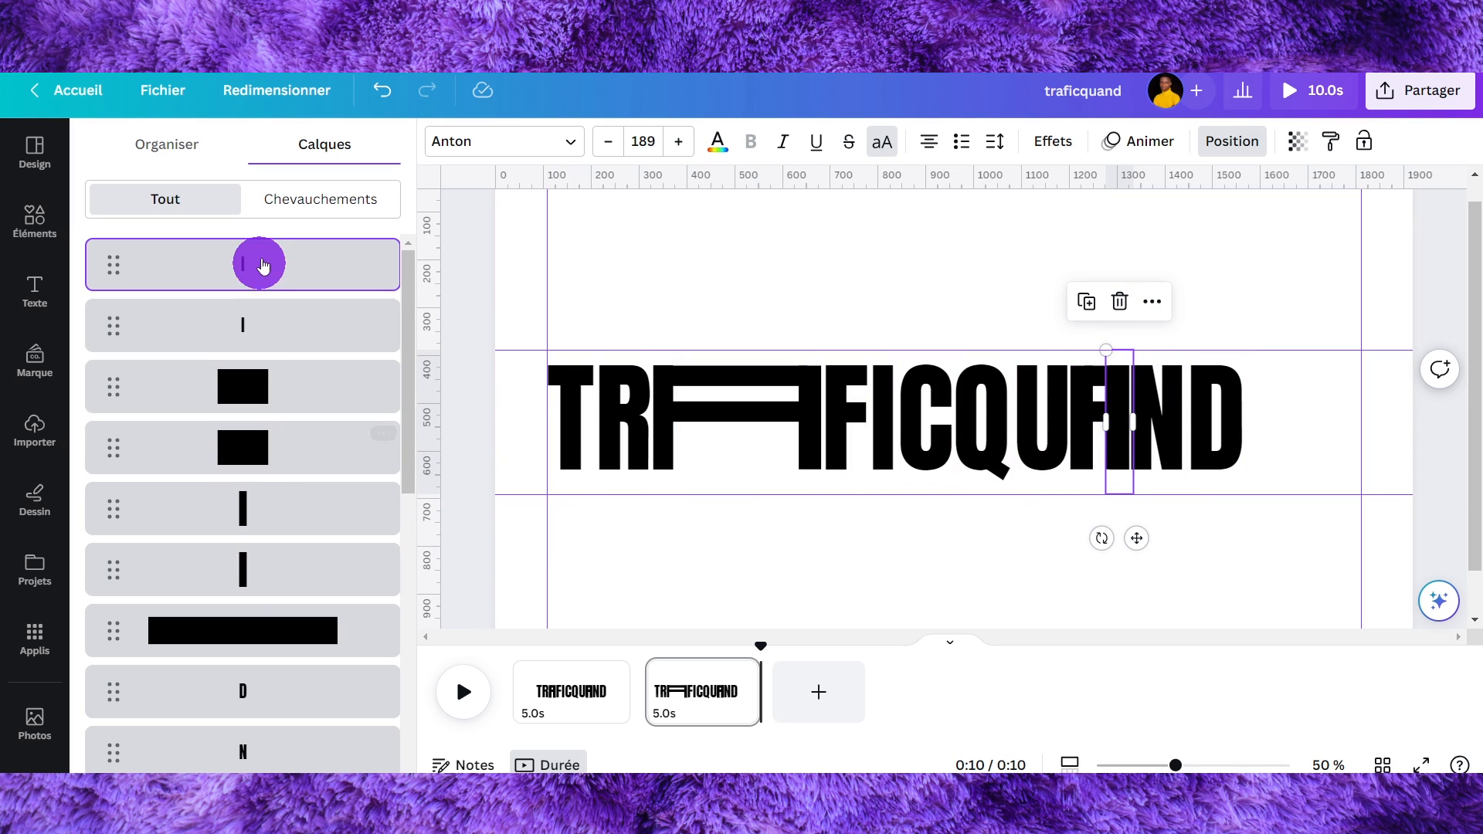
{"action": "left_click_drag", "start_coordinate": [261, 581], "coordinate": [290, 491]}
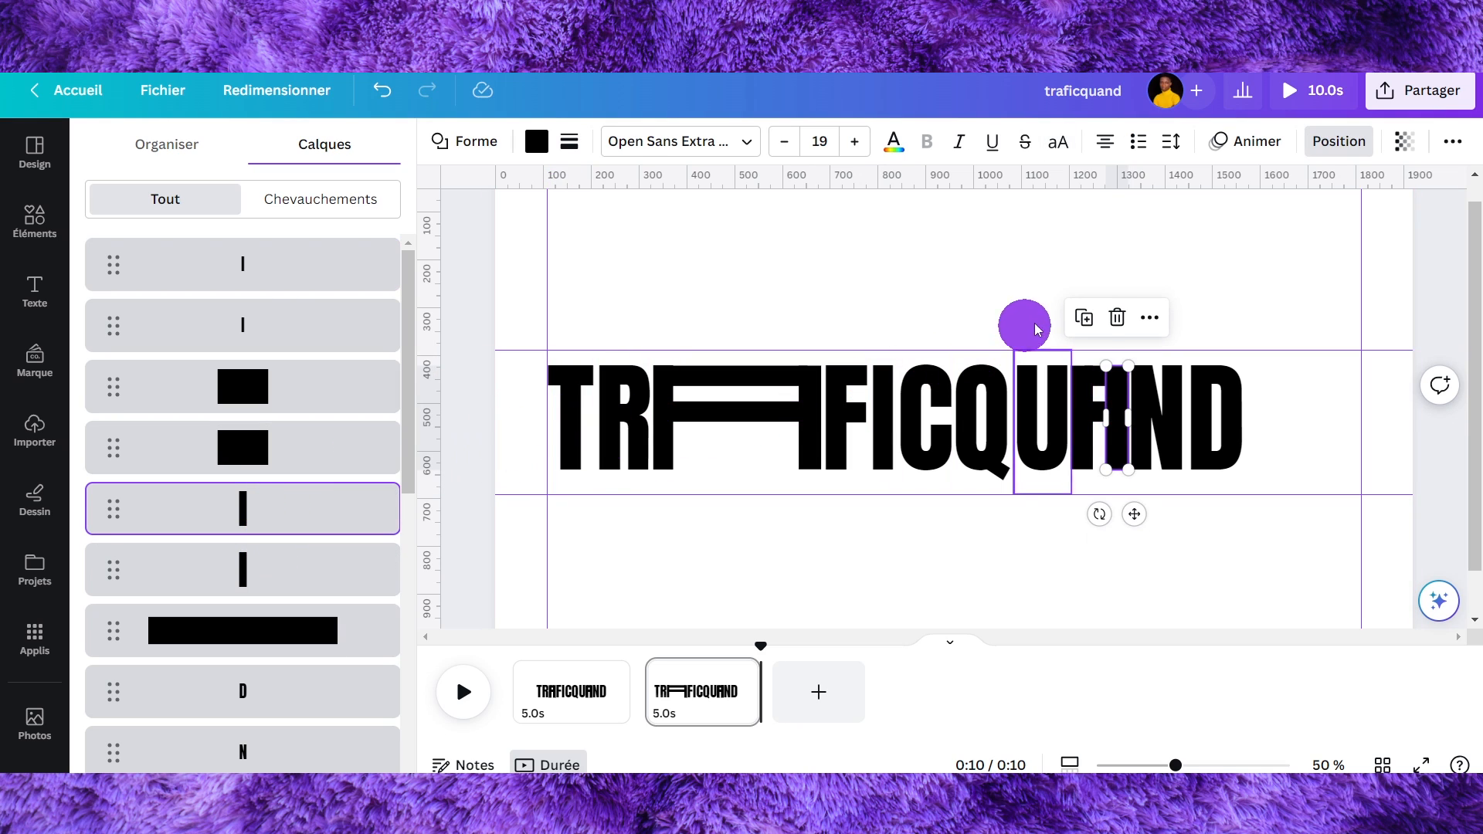
{"action": "left_click", "coordinate": [1117, 317]}
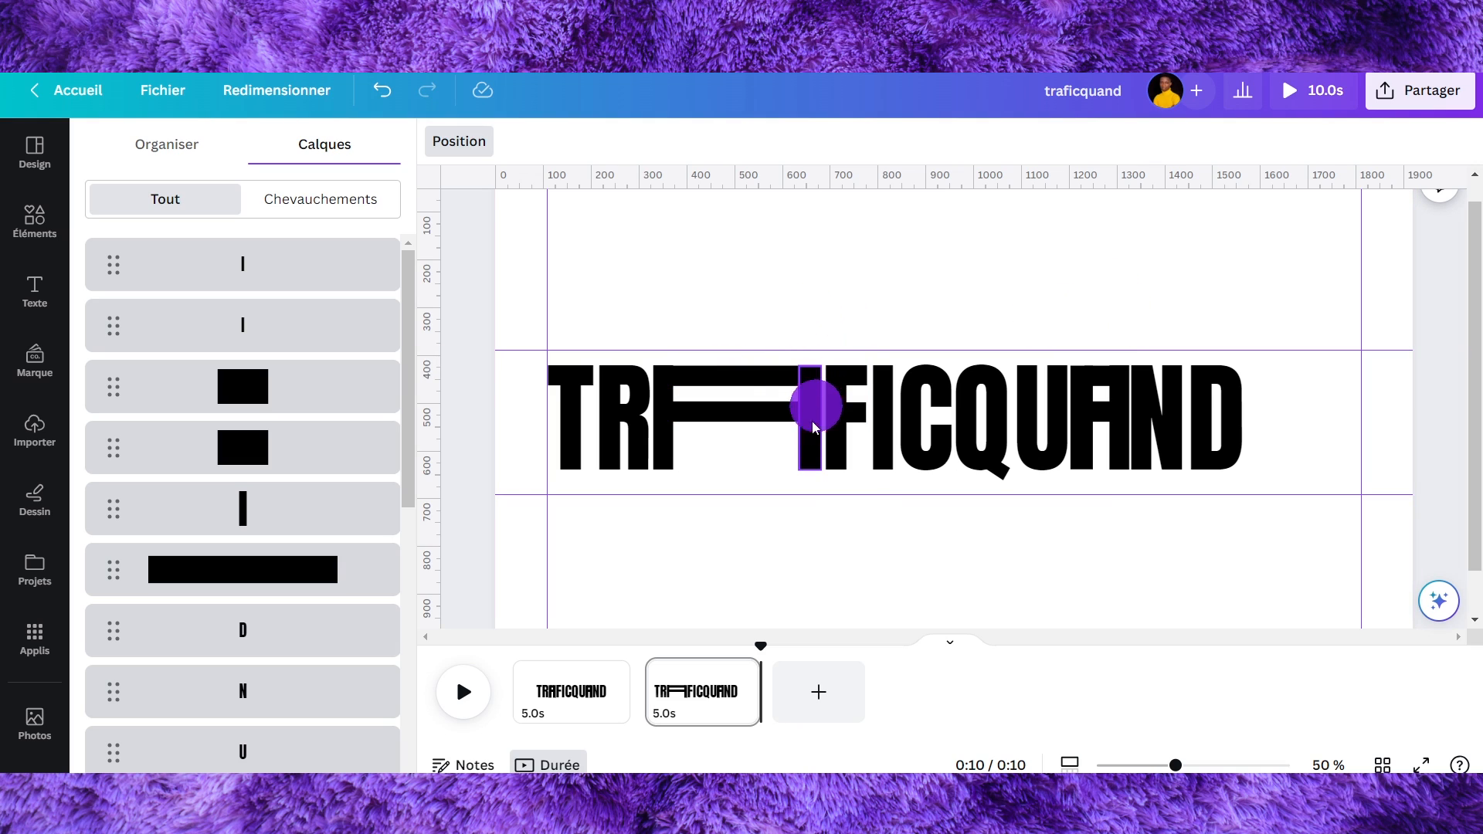
- Switch between the first two pages to compare their logos
{"action": "left_click", "coordinate": [653, 662]}
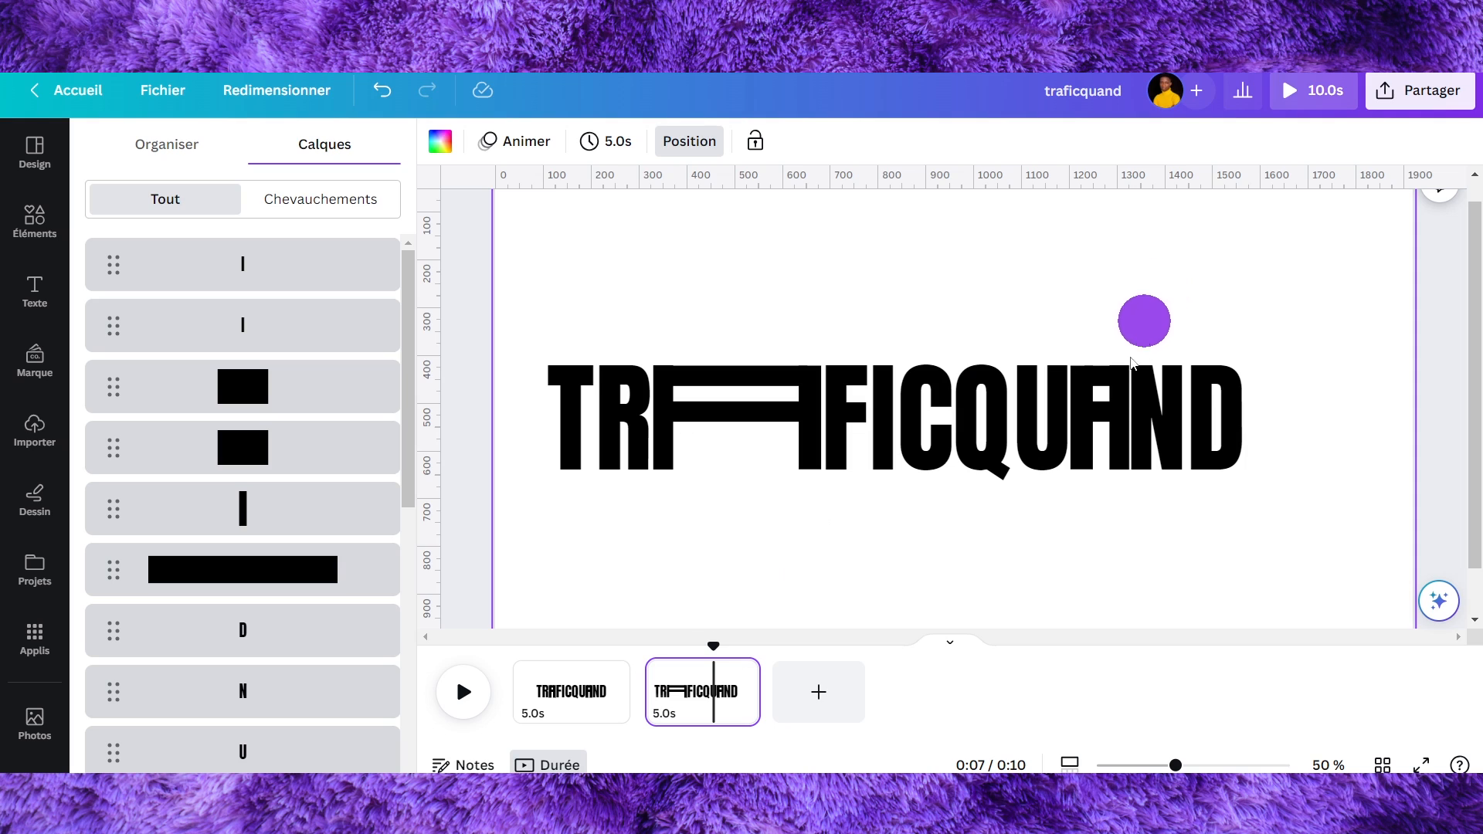
{"action": "left_click", "coordinate": [540, 693]}
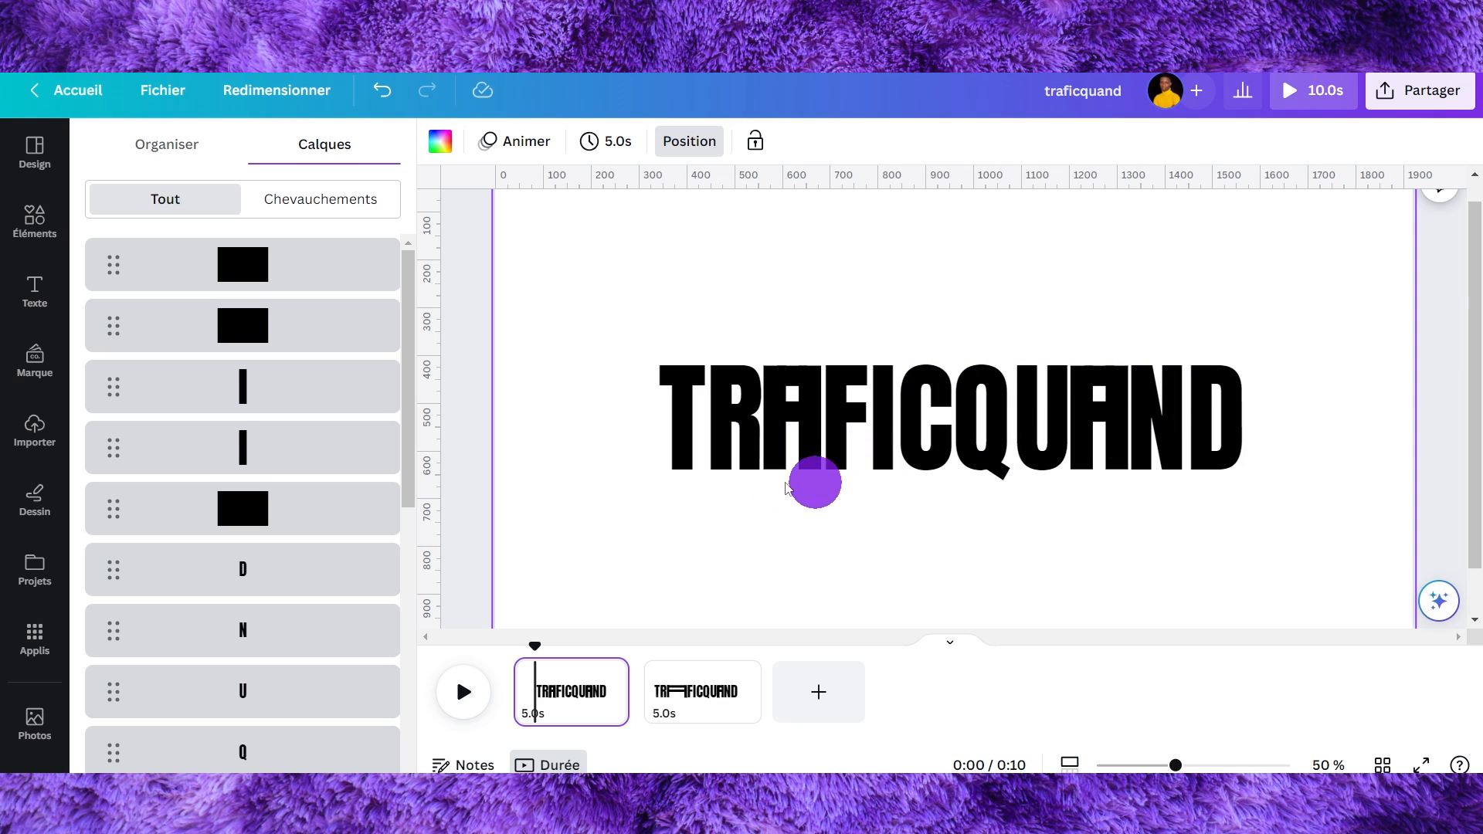
{"action": "left_click", "coordinate": [716, 699]}
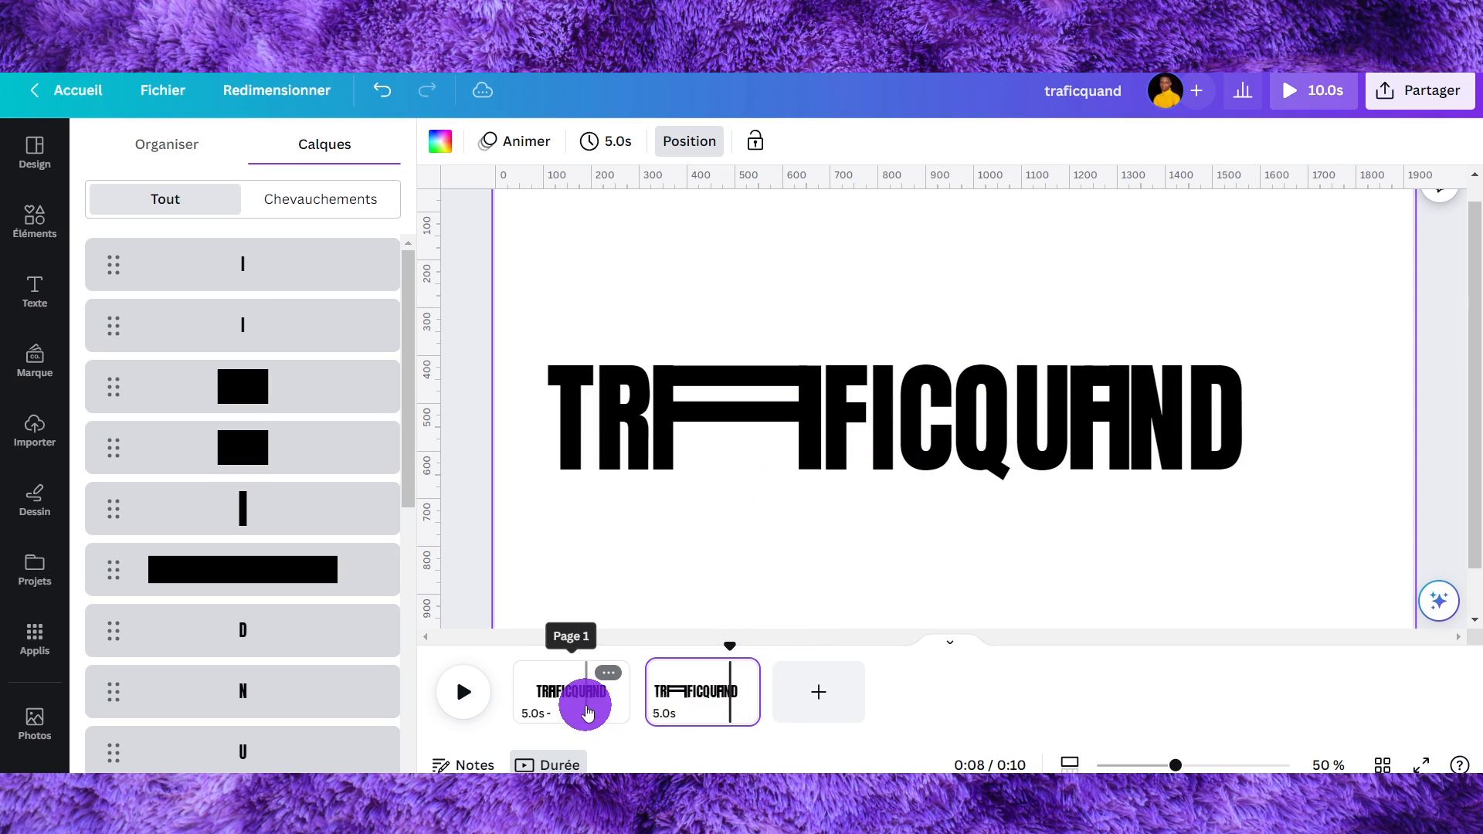
{"action": "left_click", "coordinate": [584, 699]}
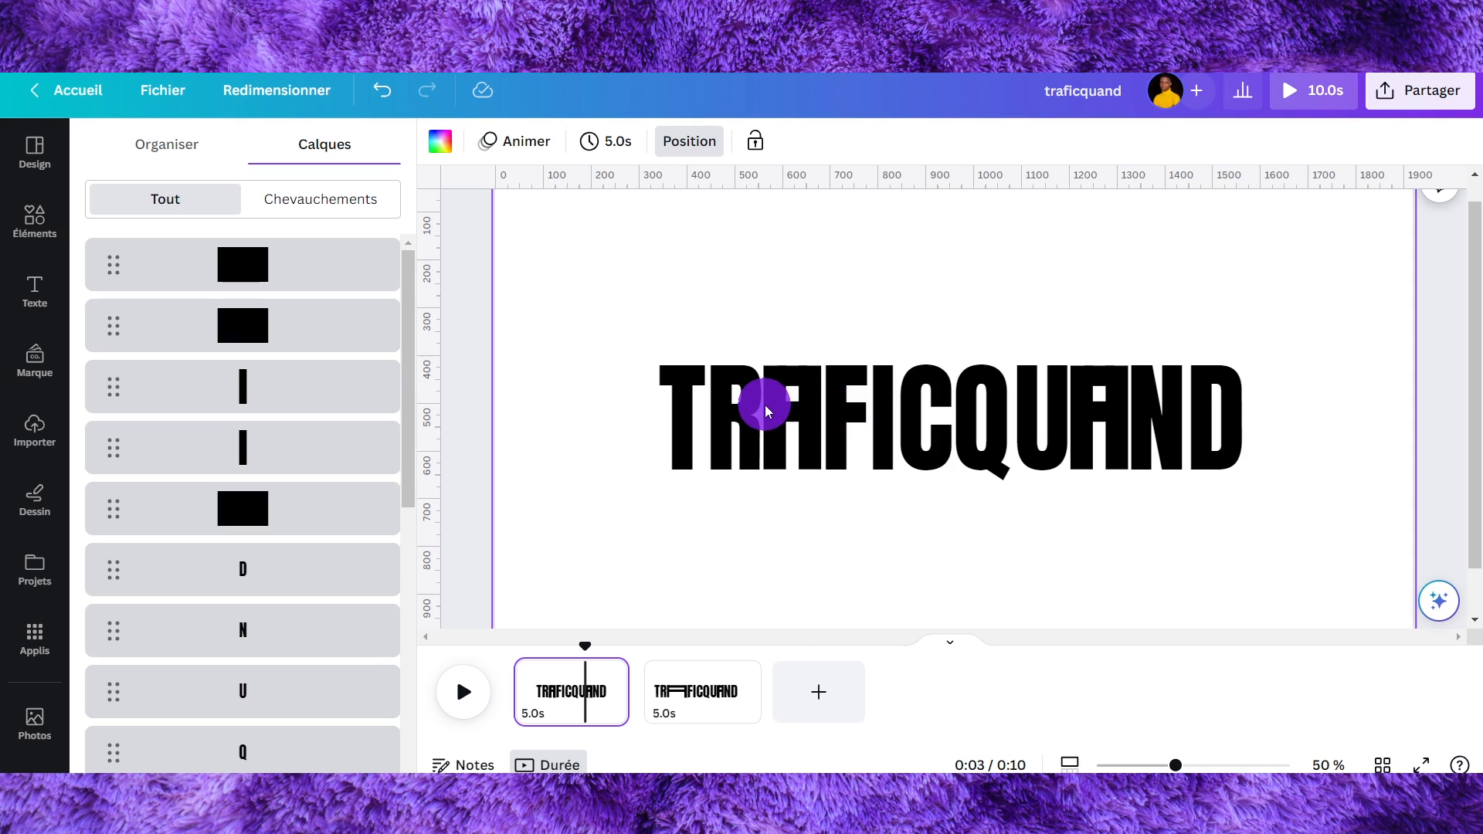
{"action": "left_click", "coordinate": [703, 690]}
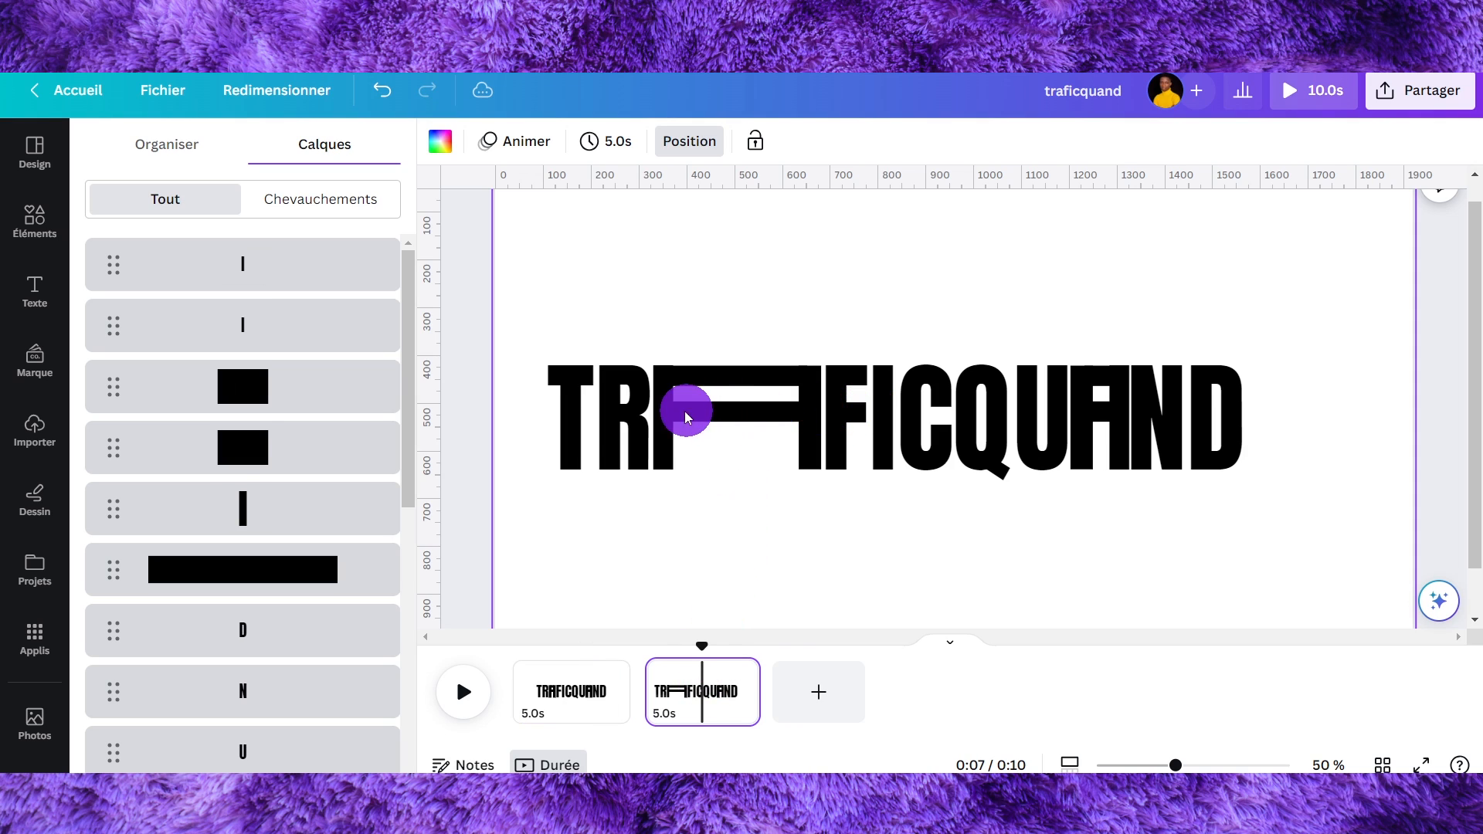
- On the first page, replace the vertical bar in QUAND's A with a copy of the I letter
{"action": "left_click", "coordinate": [659, 405]}
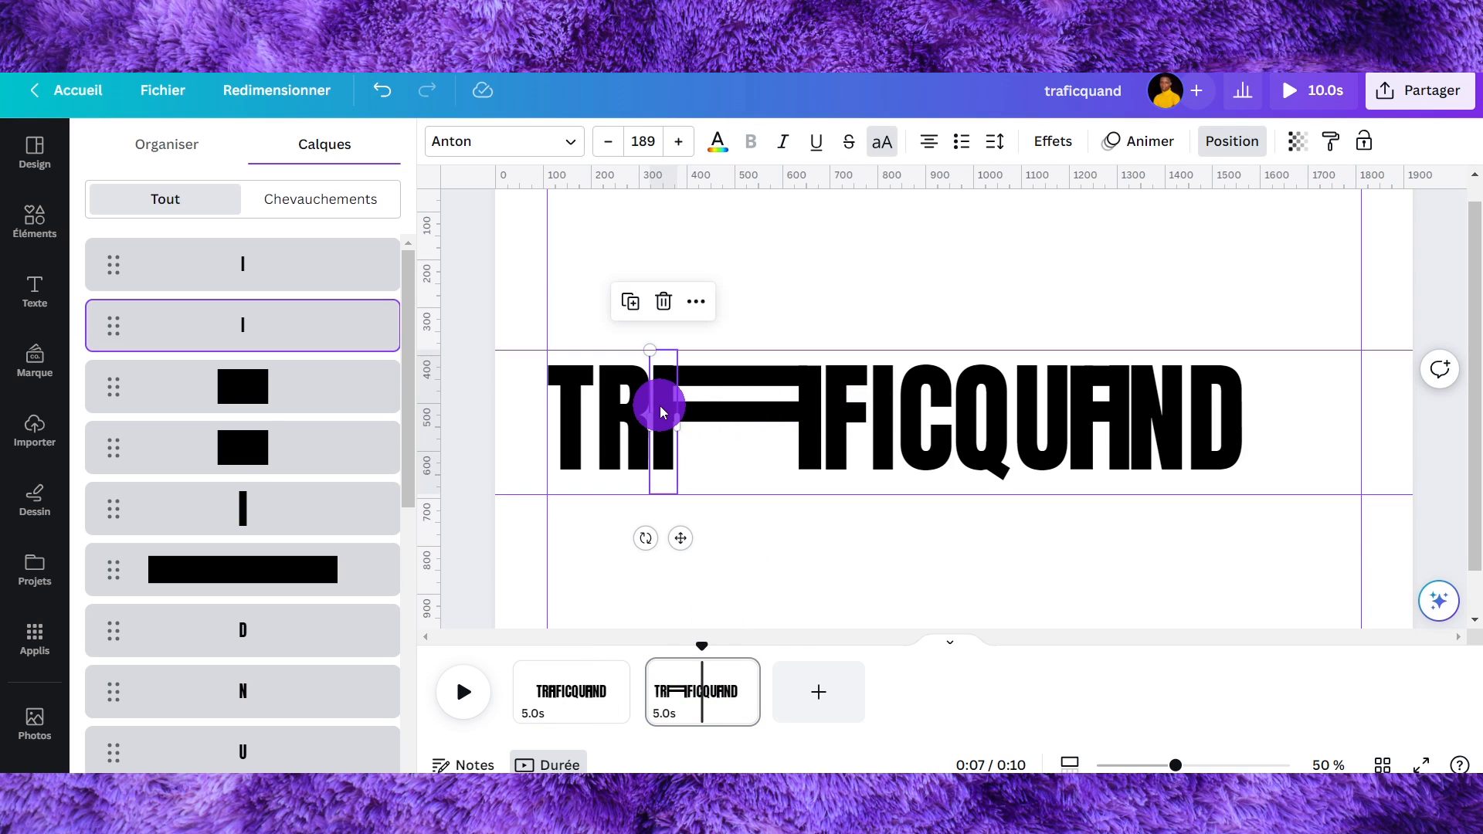
{"action": "left_click", "coordinate": [577, 690]}
{"action": "left_click_drag", "start_coordinate": [825, 381], "coordinate": [773, 396]}
{"action": "left_click", "coordinate": [957, 286]}
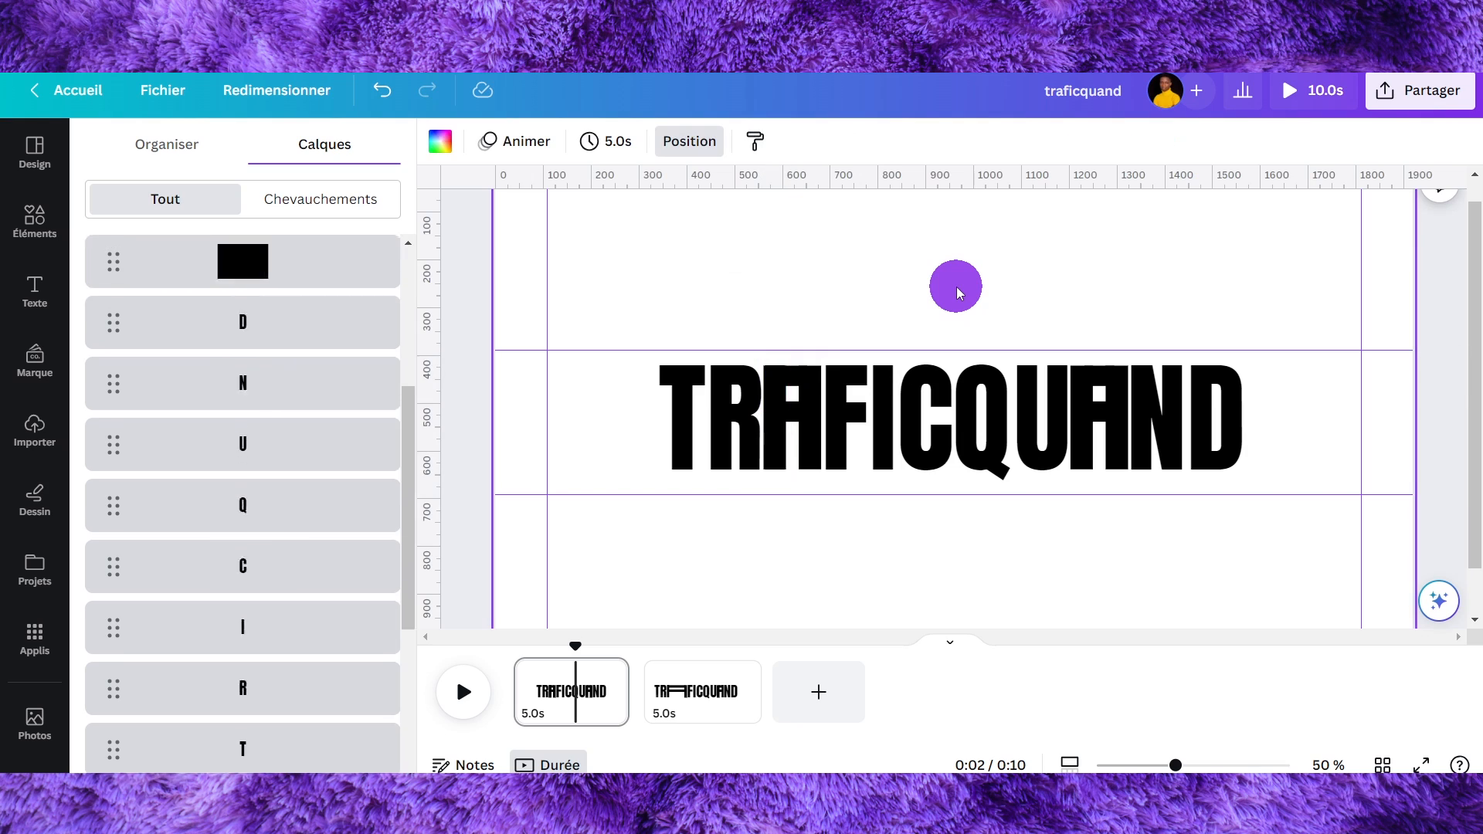
{"action": "left_click", "coordinate": [781, 383]}
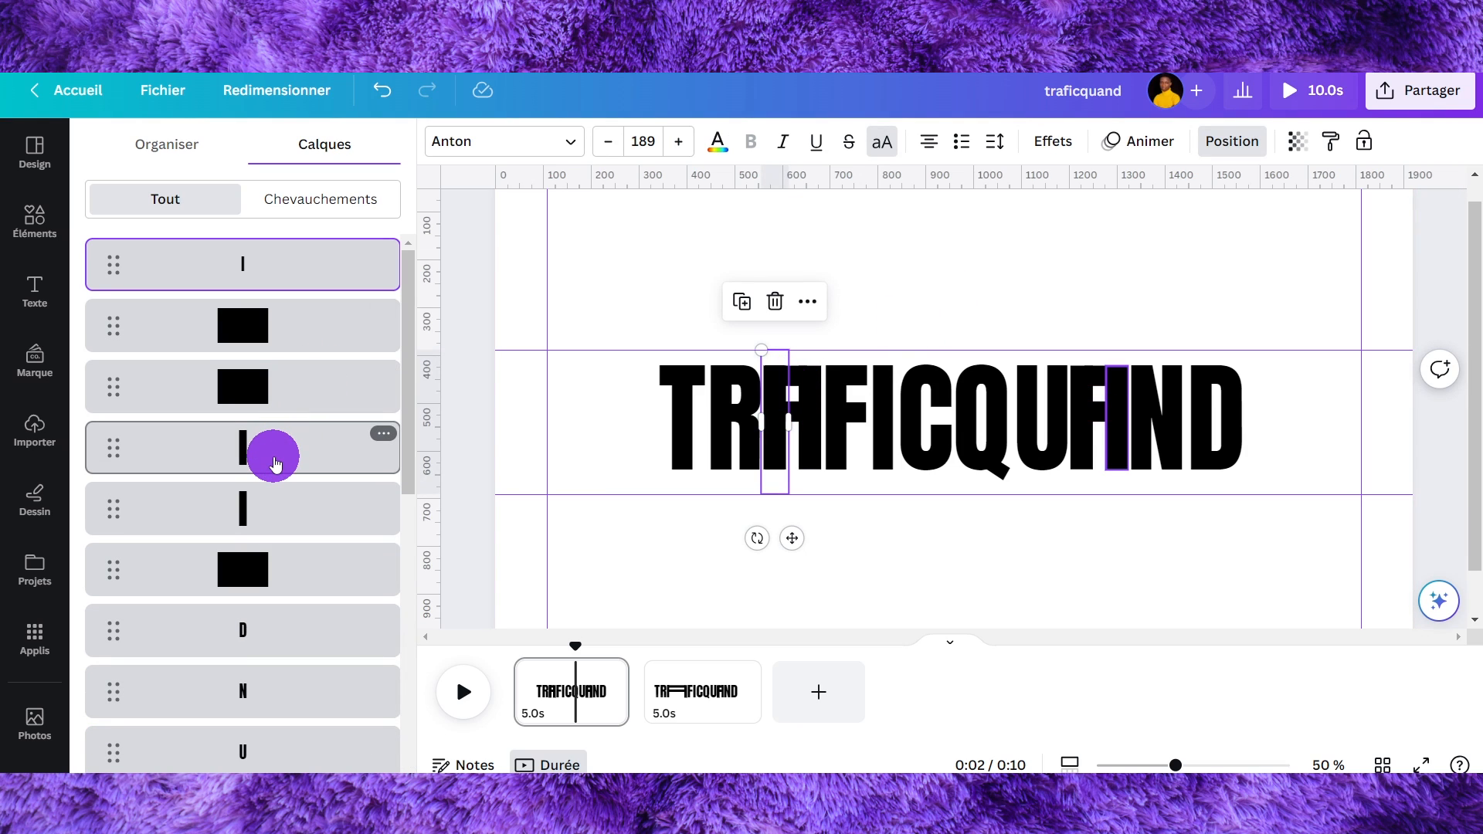
{"action": "scroll", "coordinate": [279, 540], "scroll_direction": "down", "scroll_amount": 10}
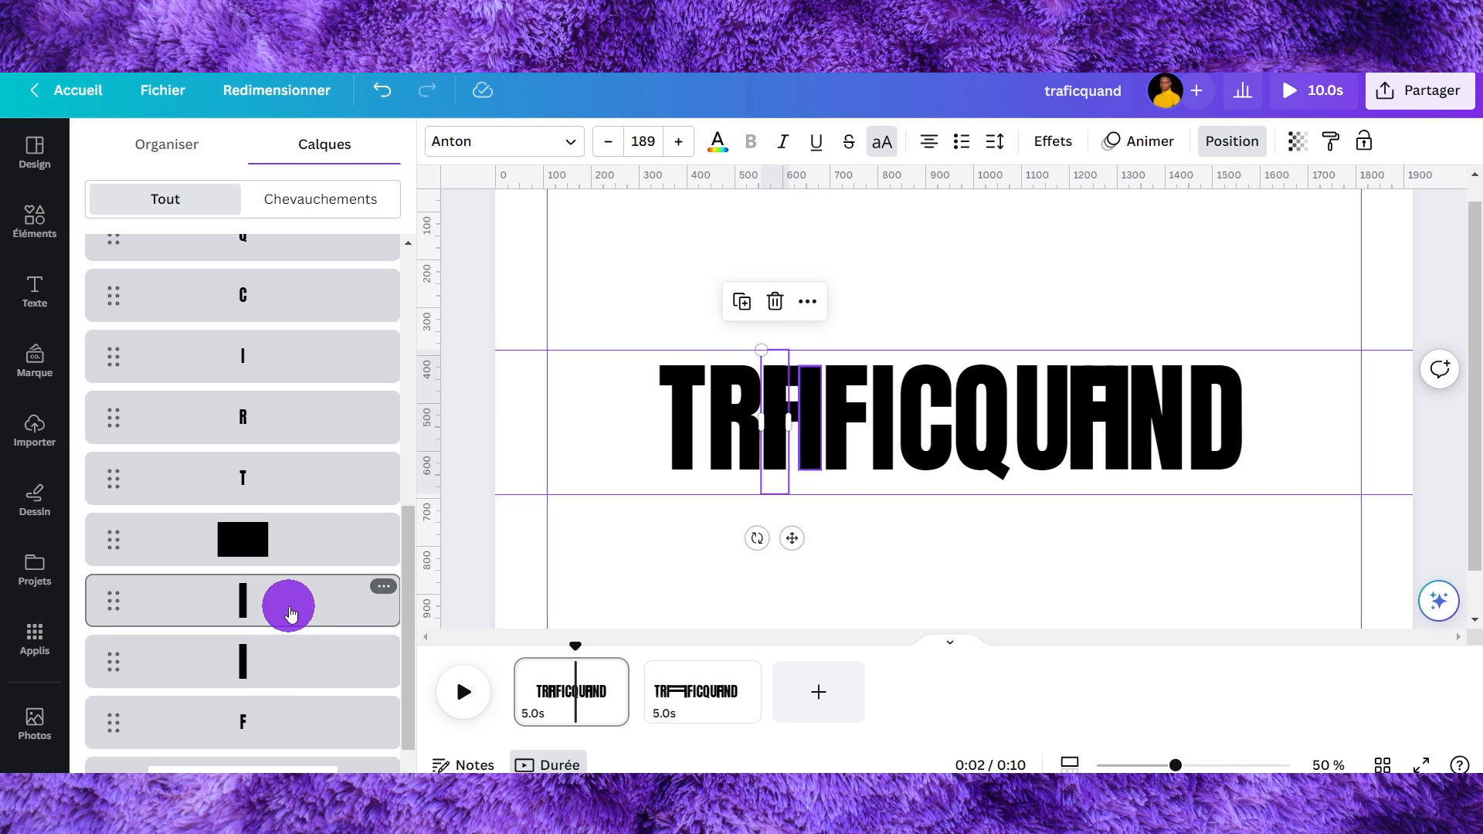
{"action": "left_click", "coordinate": [289, 615]}
{"action": "left_click", "coordinate": [285, 669]}
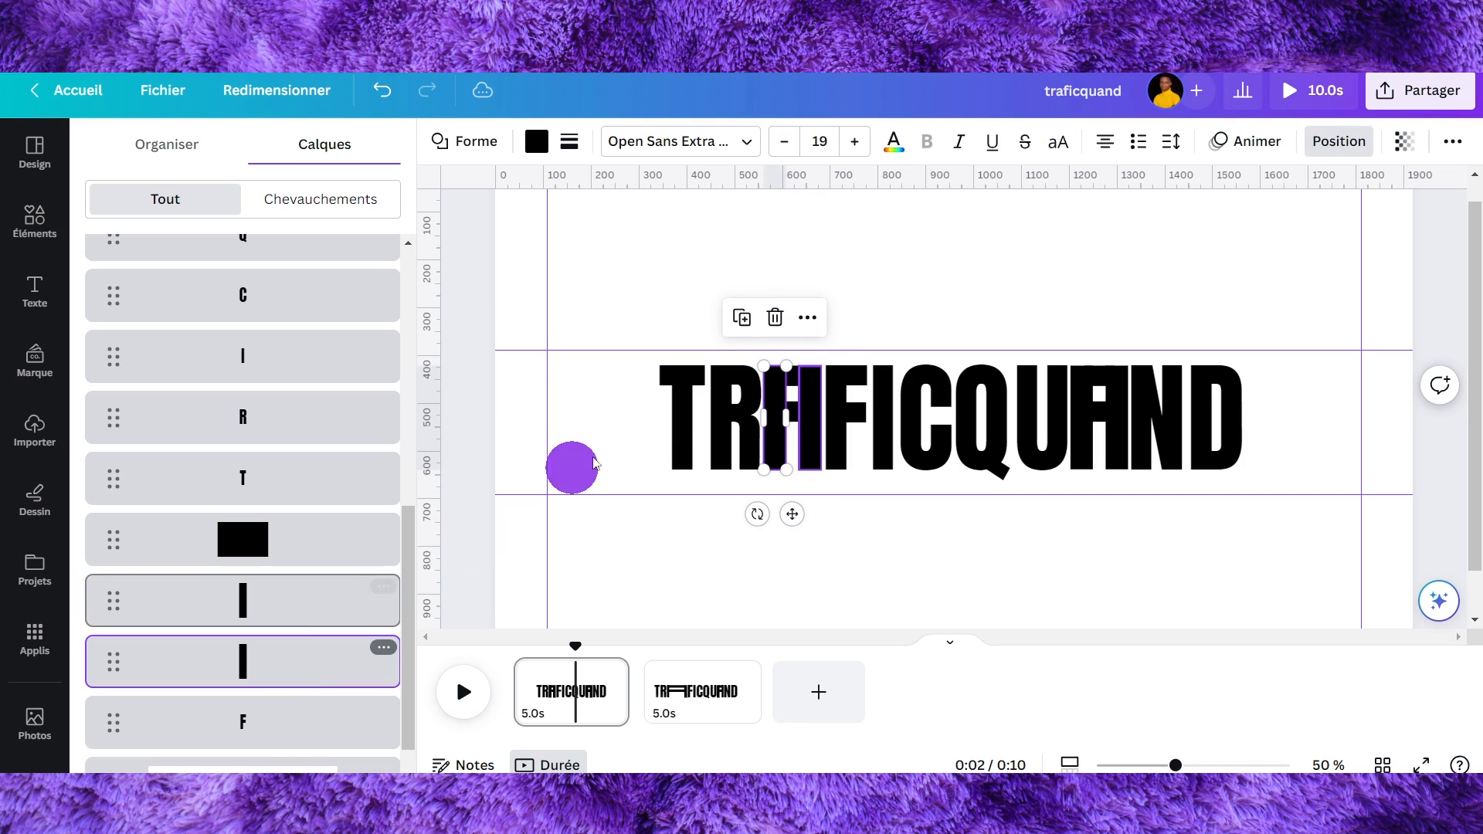
{"action": "left_click", "coordinate": [764, 325]}
{"action": "left_click_drag", "start_coordinate": [773, 378], "coordinate": [1111, 377]}
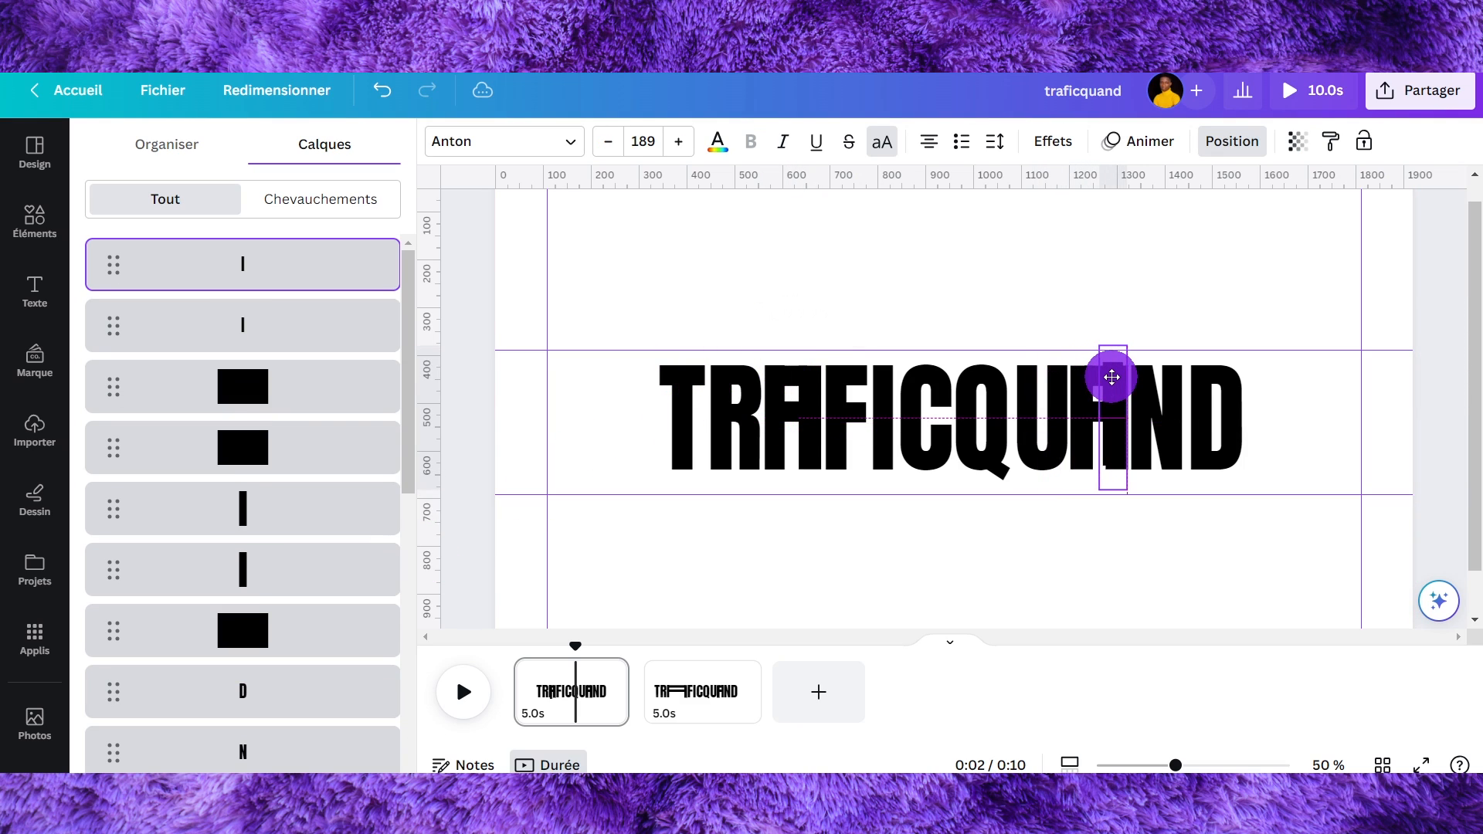
{"action": "left_click", "coordinate": [1228, 262]}
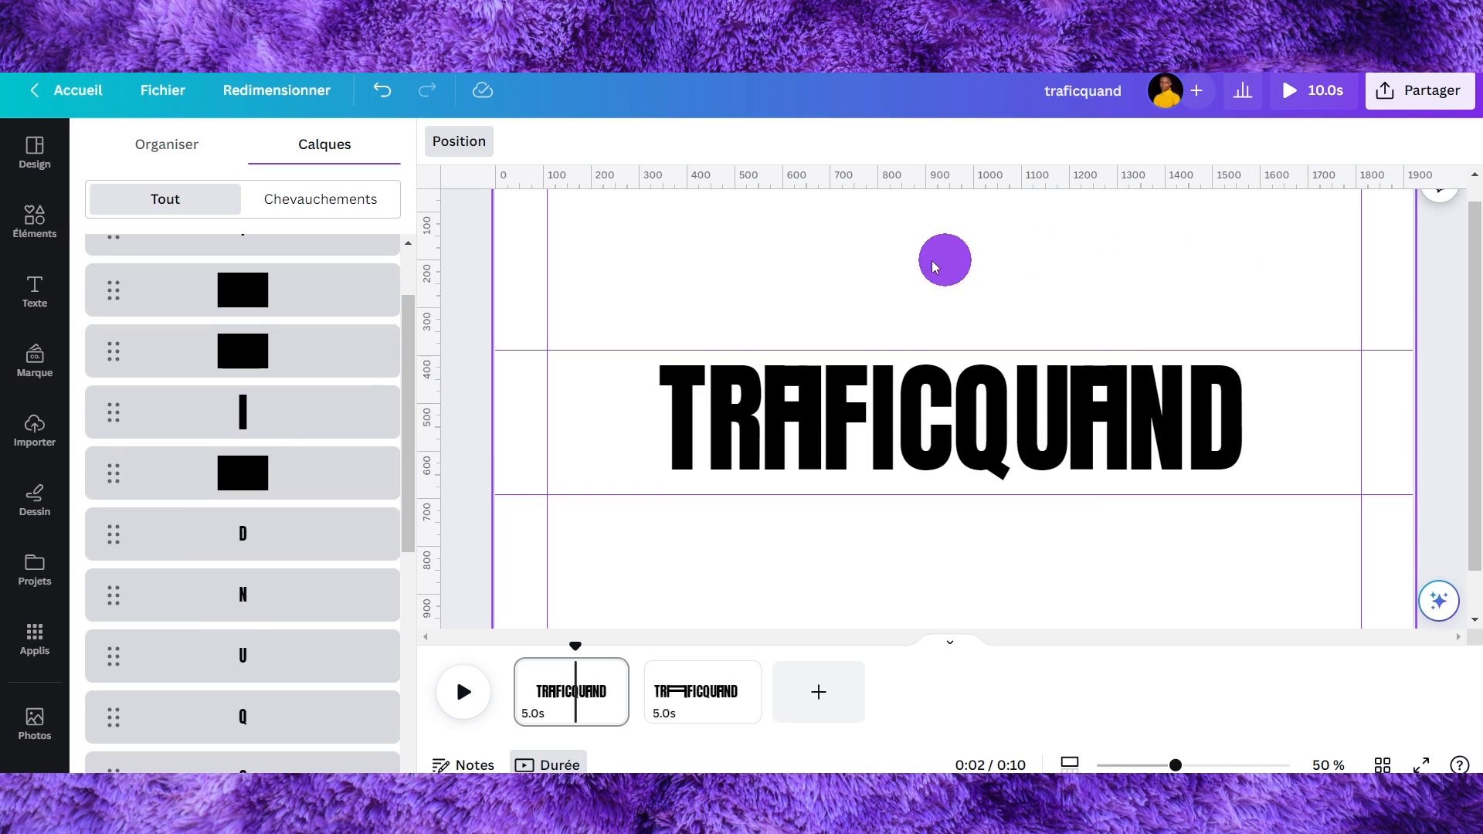
- Add a third page based on page 2, and on it move QUAND's N, D and A pieces to the right
{"action": "left_click", "coordinate": [709, 690]}
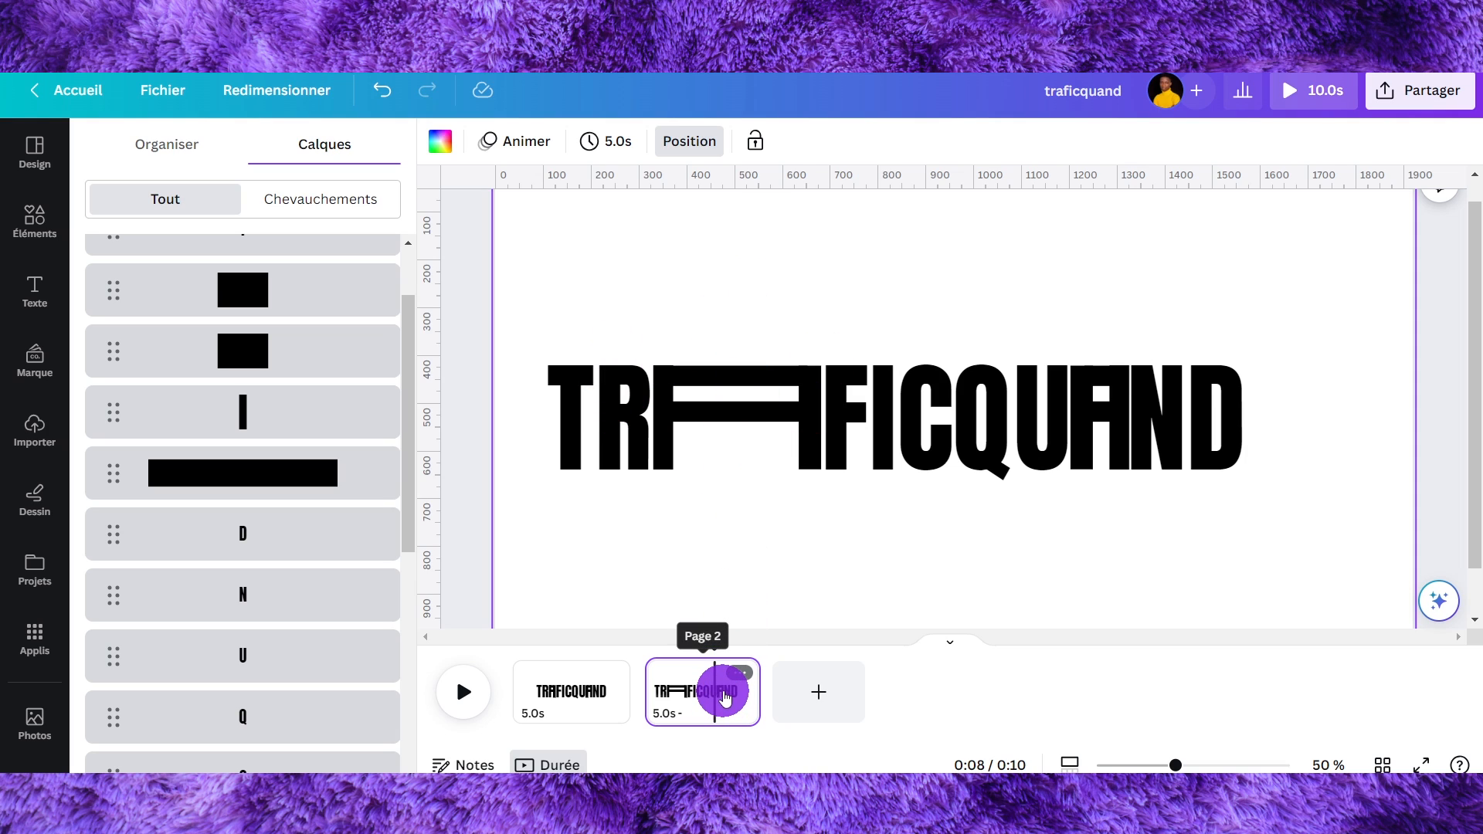
{"action": "left_click", "coordinate": [818, 692]}
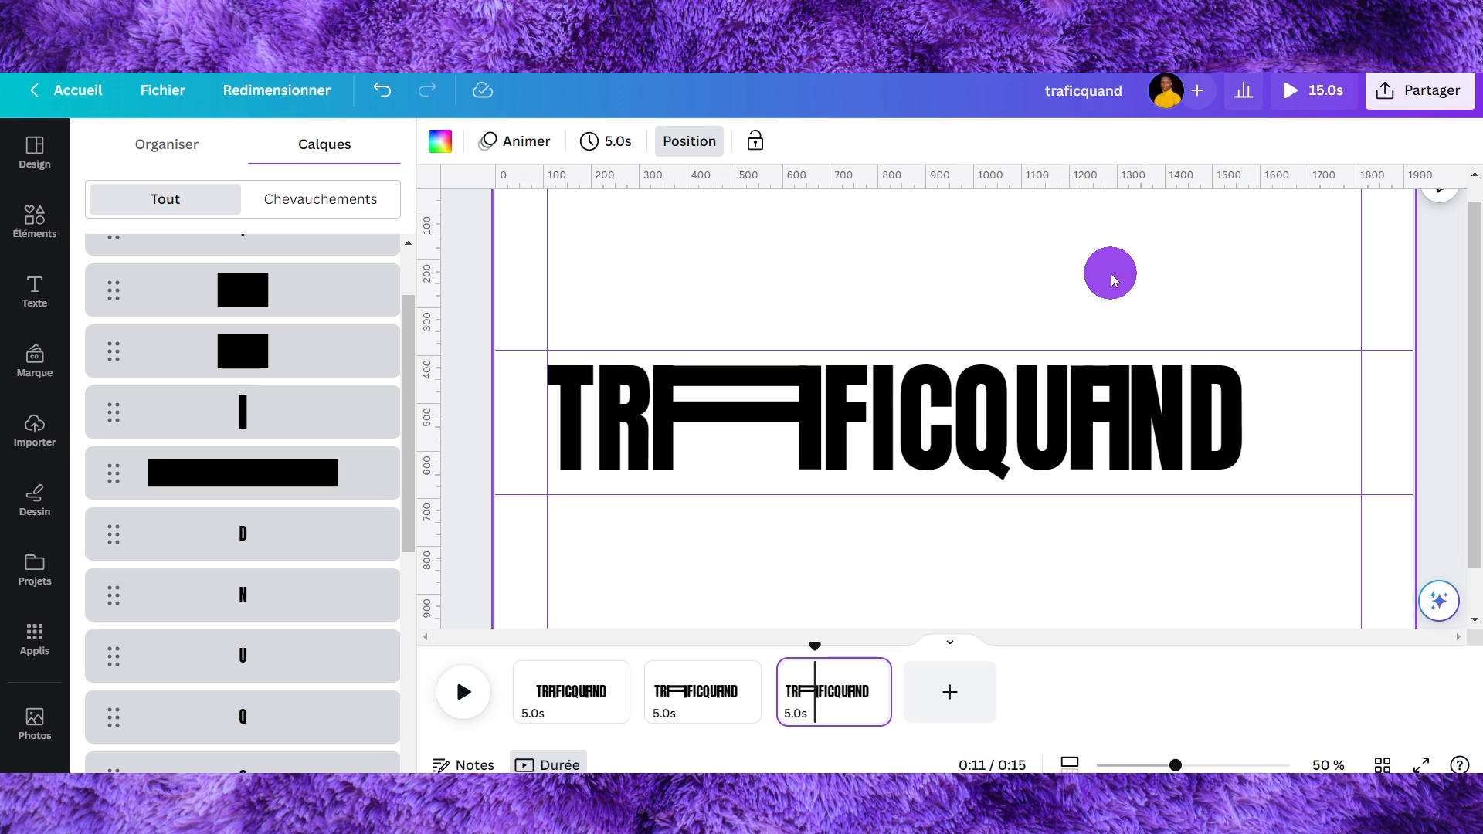
{"action": "mouse_move", "coordinate": [1286, 290]}
{"action": "left_mouse_down"}
{"action": "mouse_move", "coordinate": [1126, 431]}
{"action": "mouse_move", "coordinate": [1110, 419]}
{"action": "left_mouse_up"}
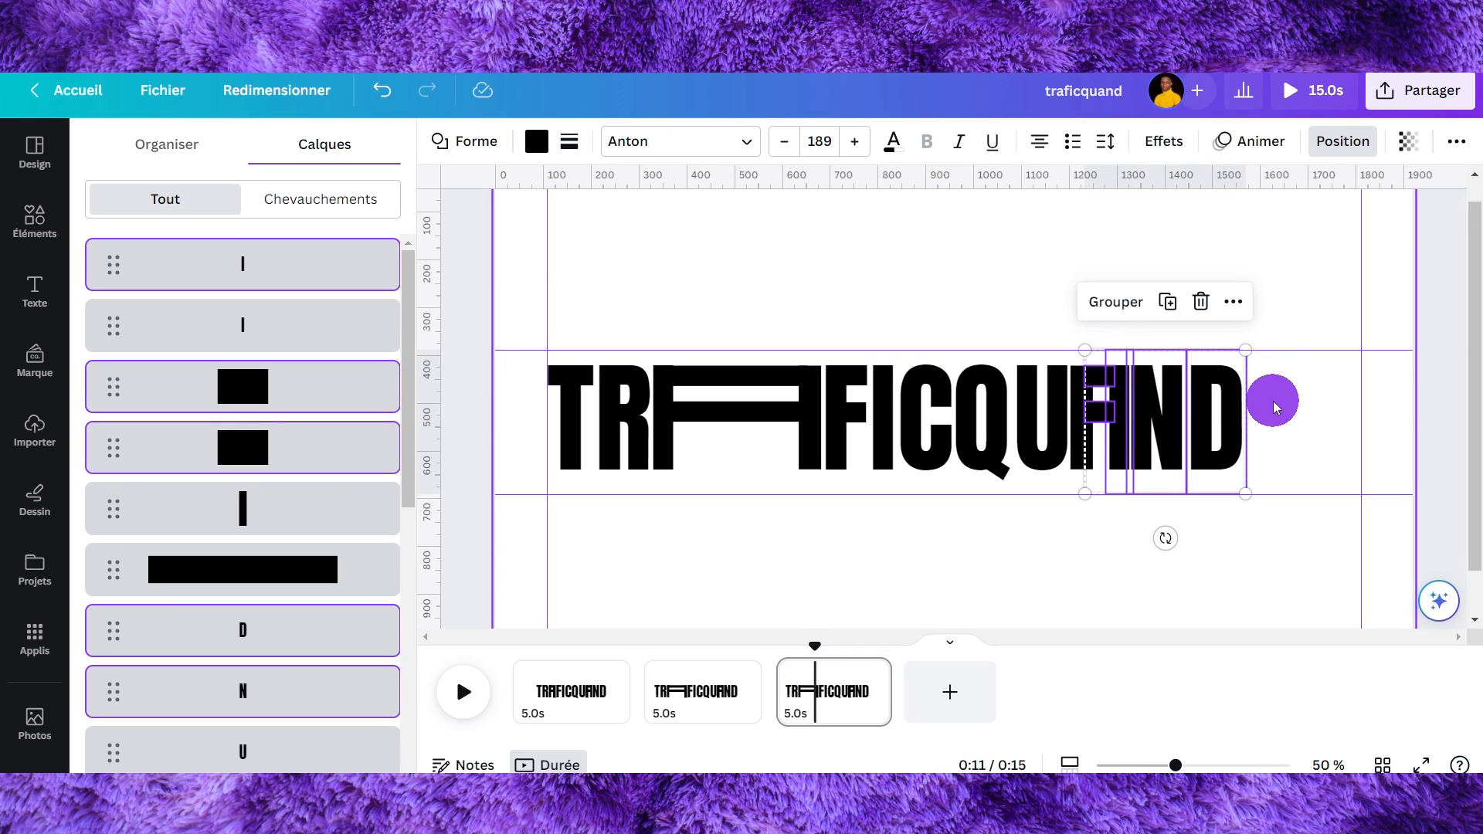
{"action": "left_click_drag", "start_coordinate": [1219, 415], "coordinate": [1332, 409]}
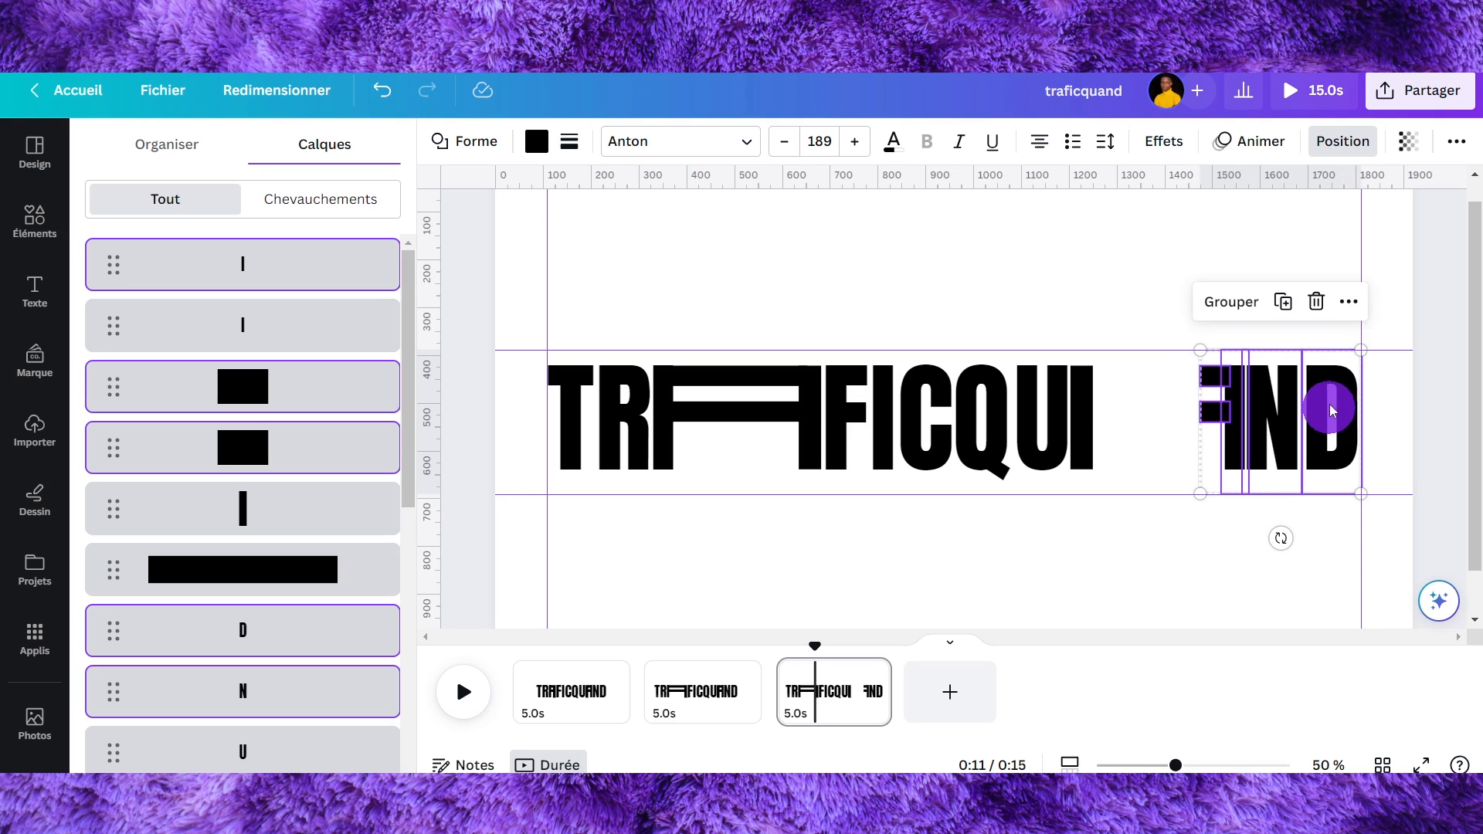
- Stretch both black bars of QUAND's A leftwards to fill the gap, forming a wide A
{"action": "left_click", "coordinate": [1190, 374]}
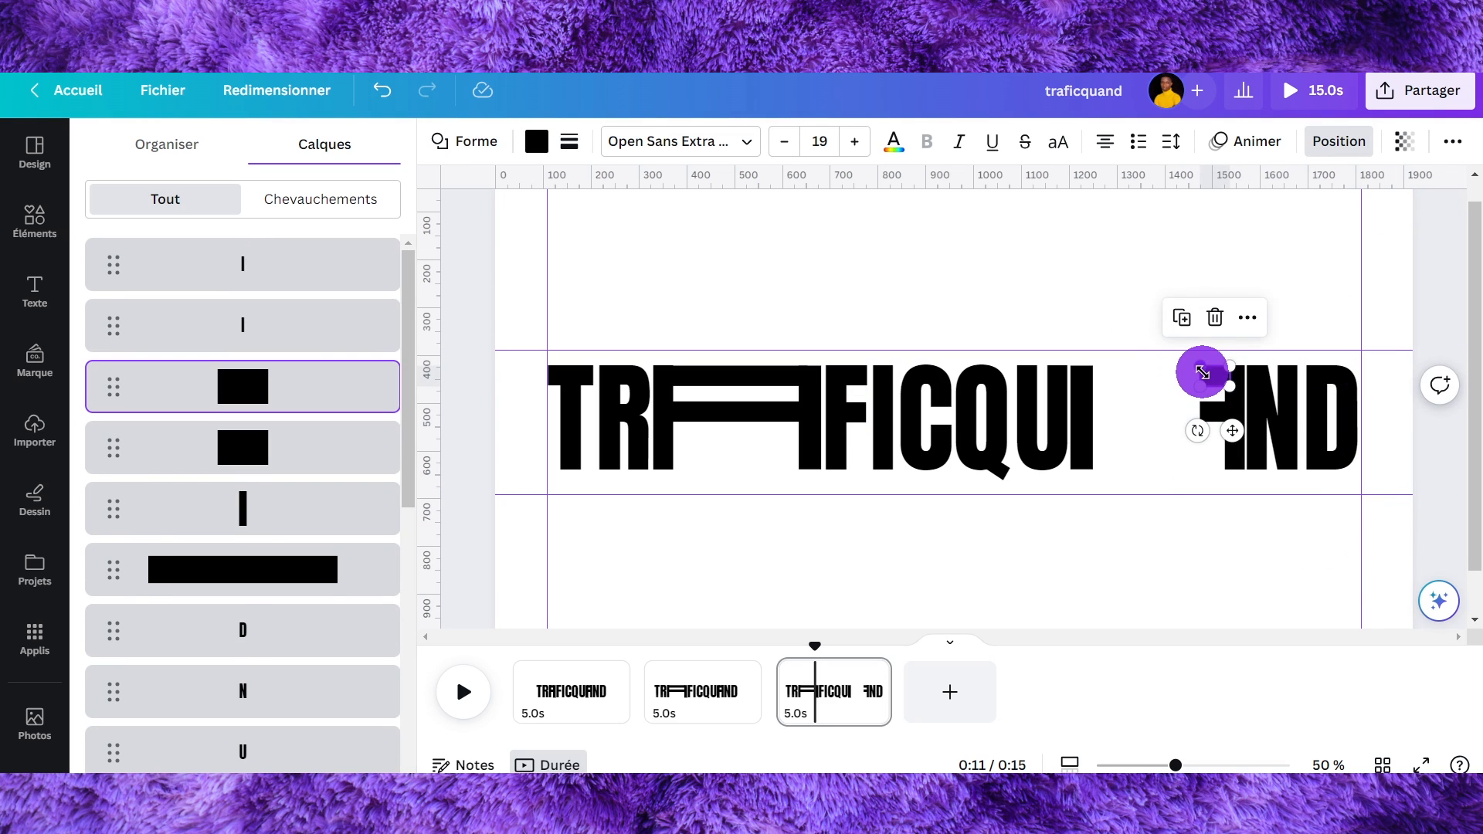
{"action": "left_click_drag", "start_coordinate": [1201, 374], "coordinate": [1083, 378]}
{"action": "left_click", "coordinate": [1198, 408]}
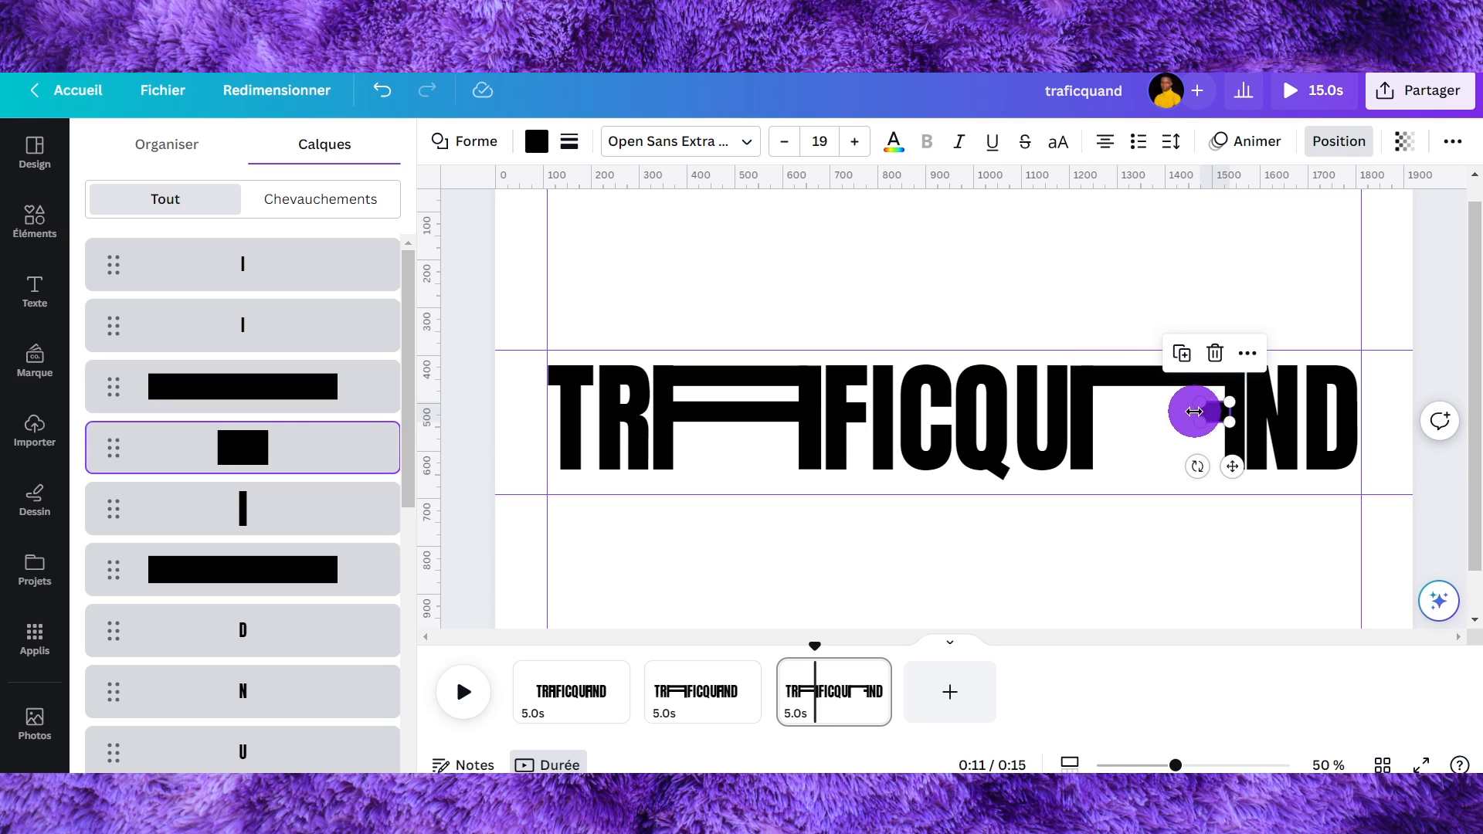
{"action": "left_click_drag", "start_coordinate": [1194, 411], "coordinate": [1084, 413]}
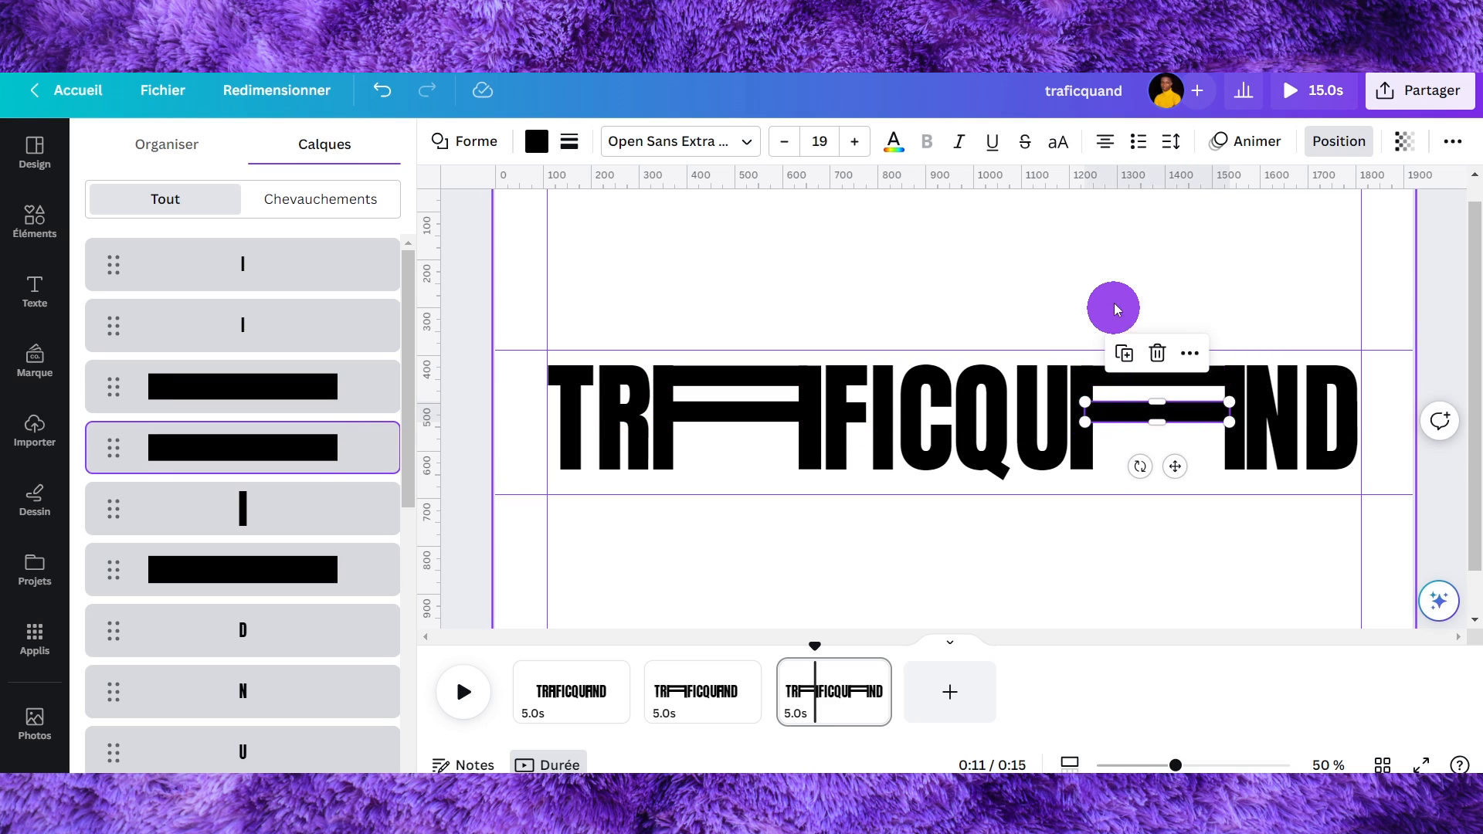
{"action": "left_click", "coordinate": [1115, 292]}
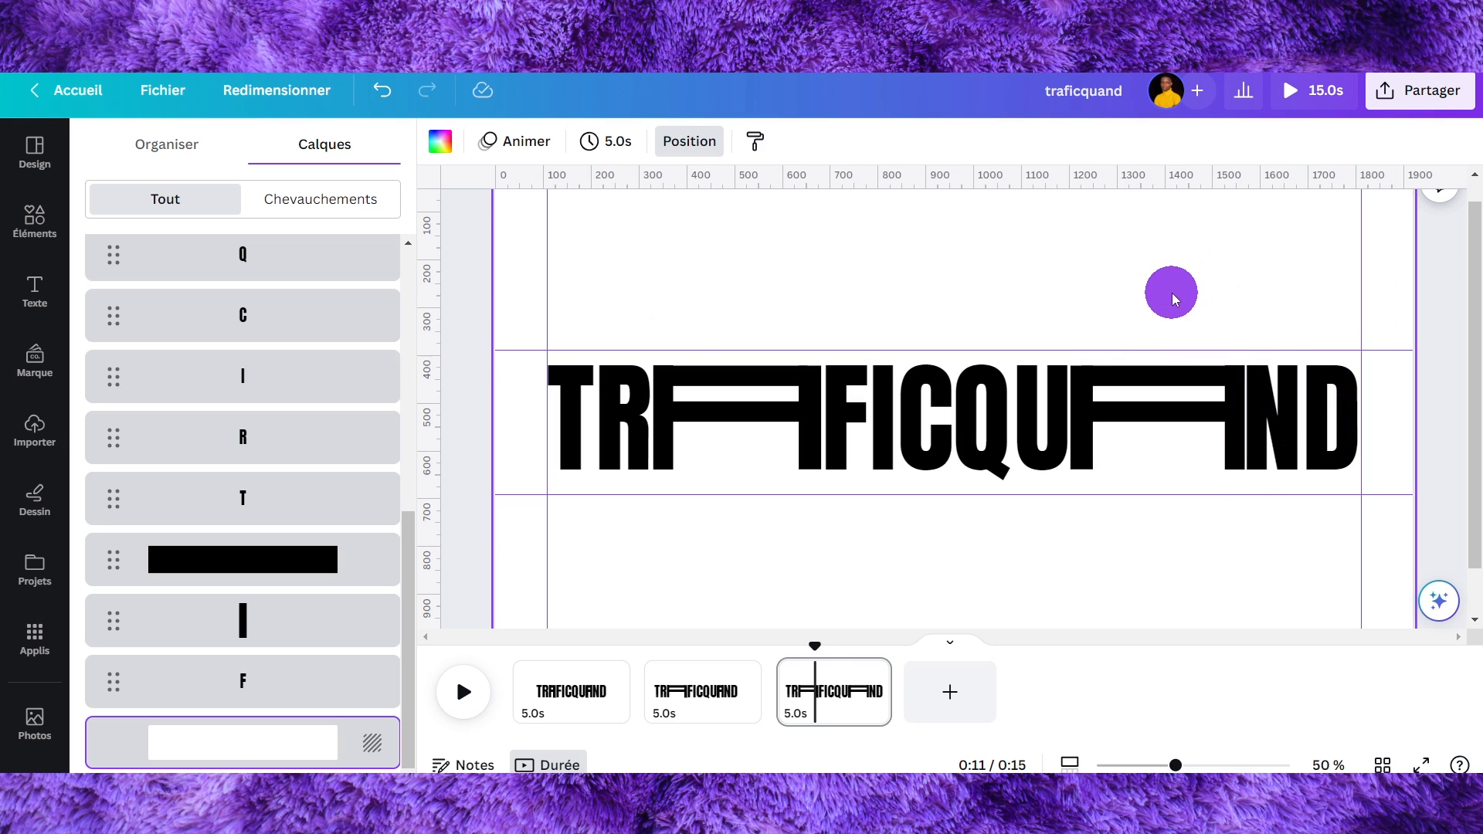
- Select the widened A together with N and D and nudge them slightly right
{"action": "left_click_drag", "start_coordinate": [1172, 320], "coordinate": [1340, 438]}
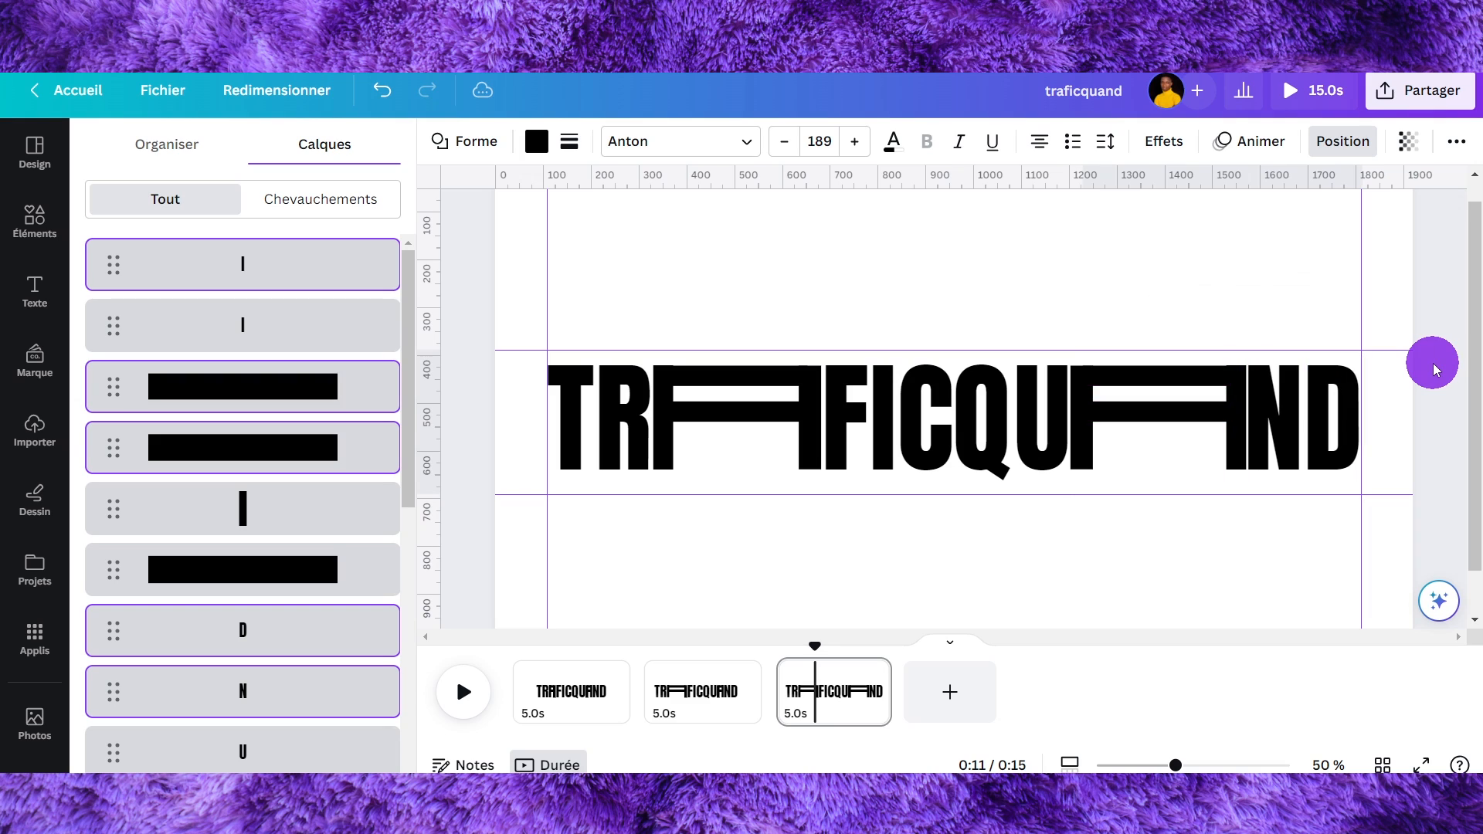
{"action": "key", "text": "Right"}
{"action": "key", "text": "Right"}
{"action": "key", "text": "Right"}
{"action": "key", "text": "Right"}
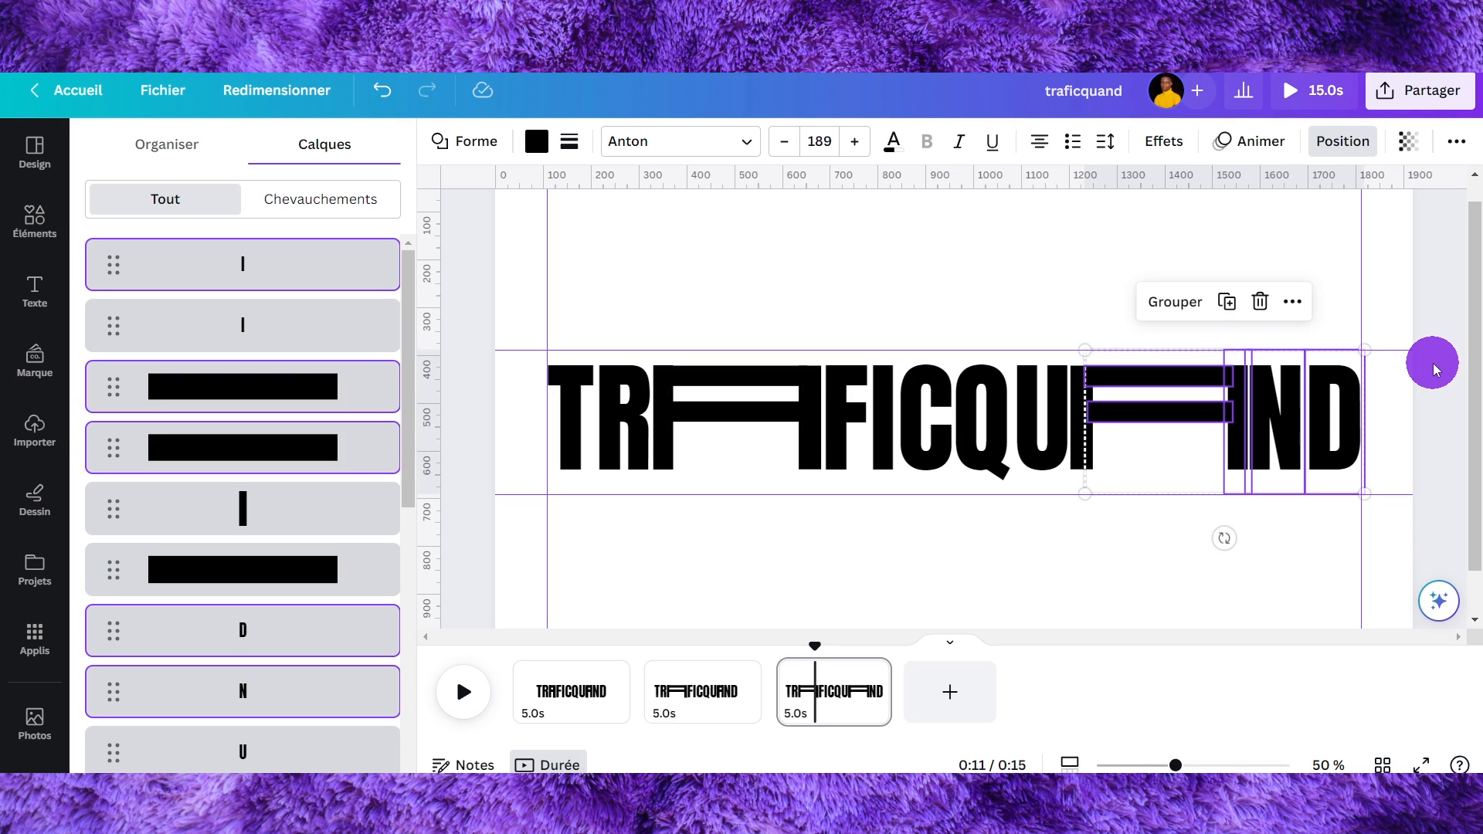
{"action": "key", "text": "Right"}
{"action": "left_click", "coordinate": [1129, 308]}
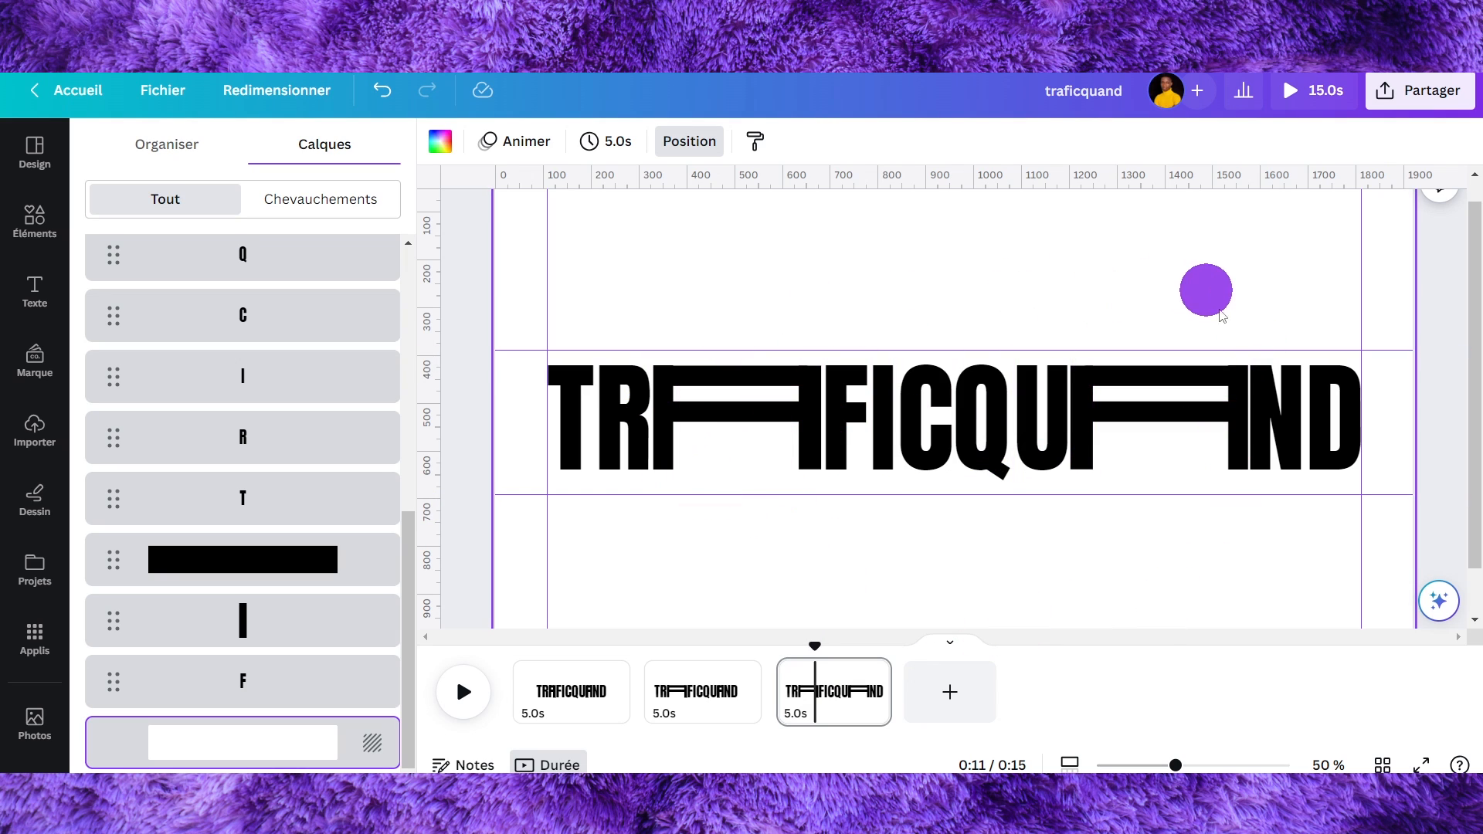
- Duplicate the first page as a new second page
{"action": "left_click", "coordinate": [723, 695]}
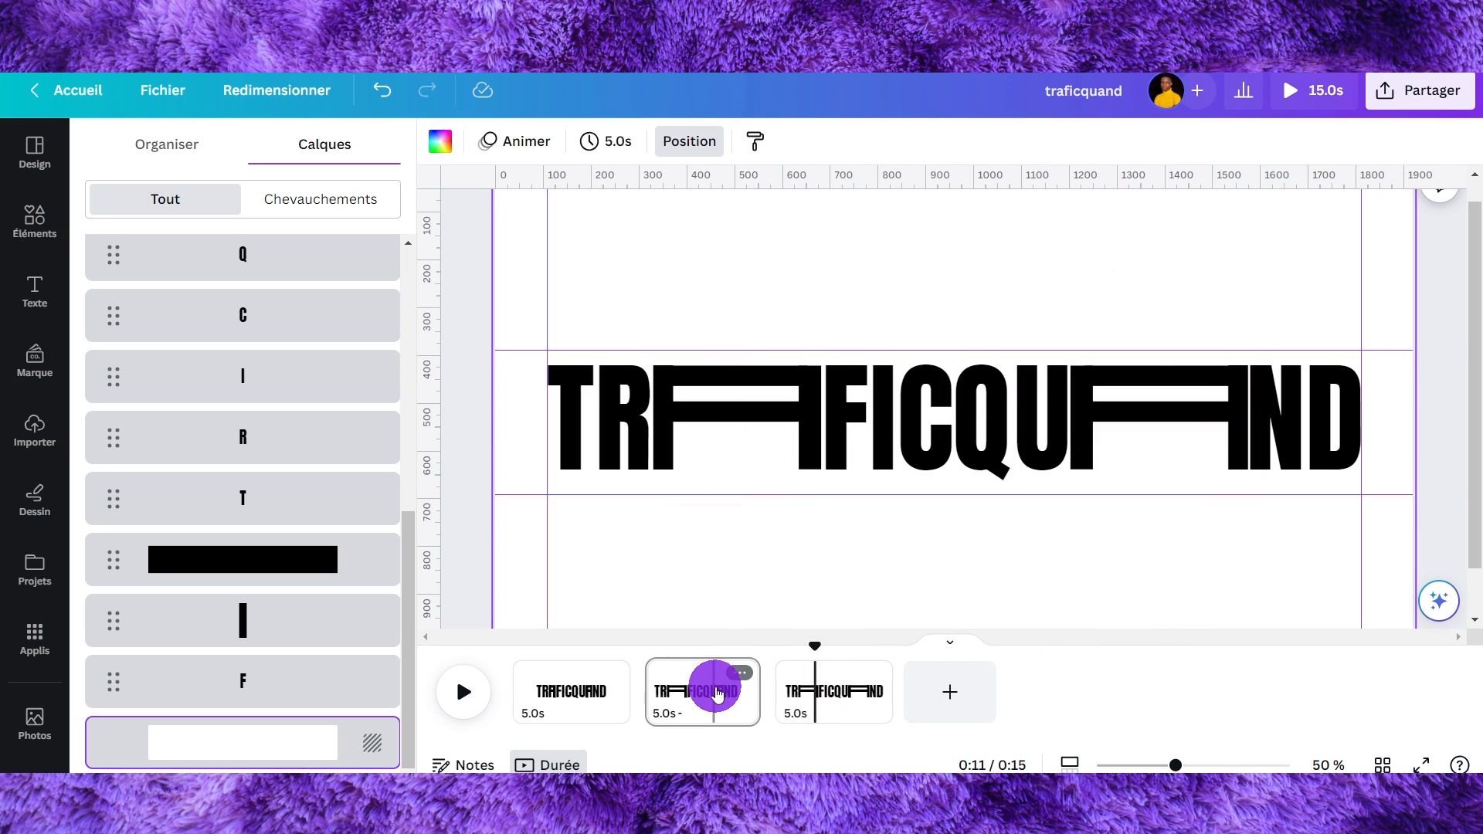
{"action": "left_click", "coordinate": [591, 691]}
{"action": "key", "text": "ctrl+d"}
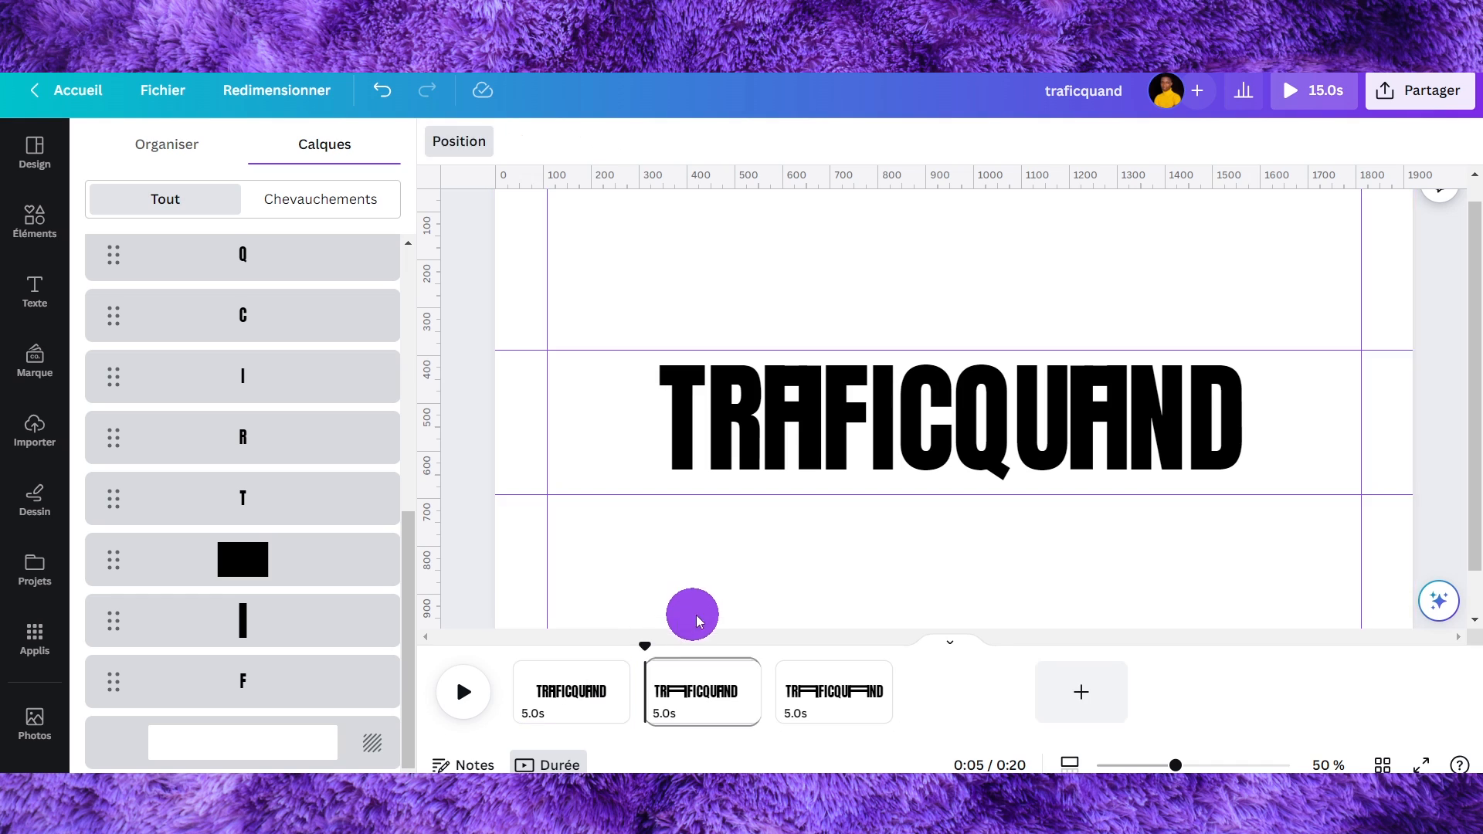
- On the new page, select QUAND's A pieces with N and D and move them right
{"action": "left_click_drag", "start_coordinate": [748, 433], "coordinate": [804, 473]}
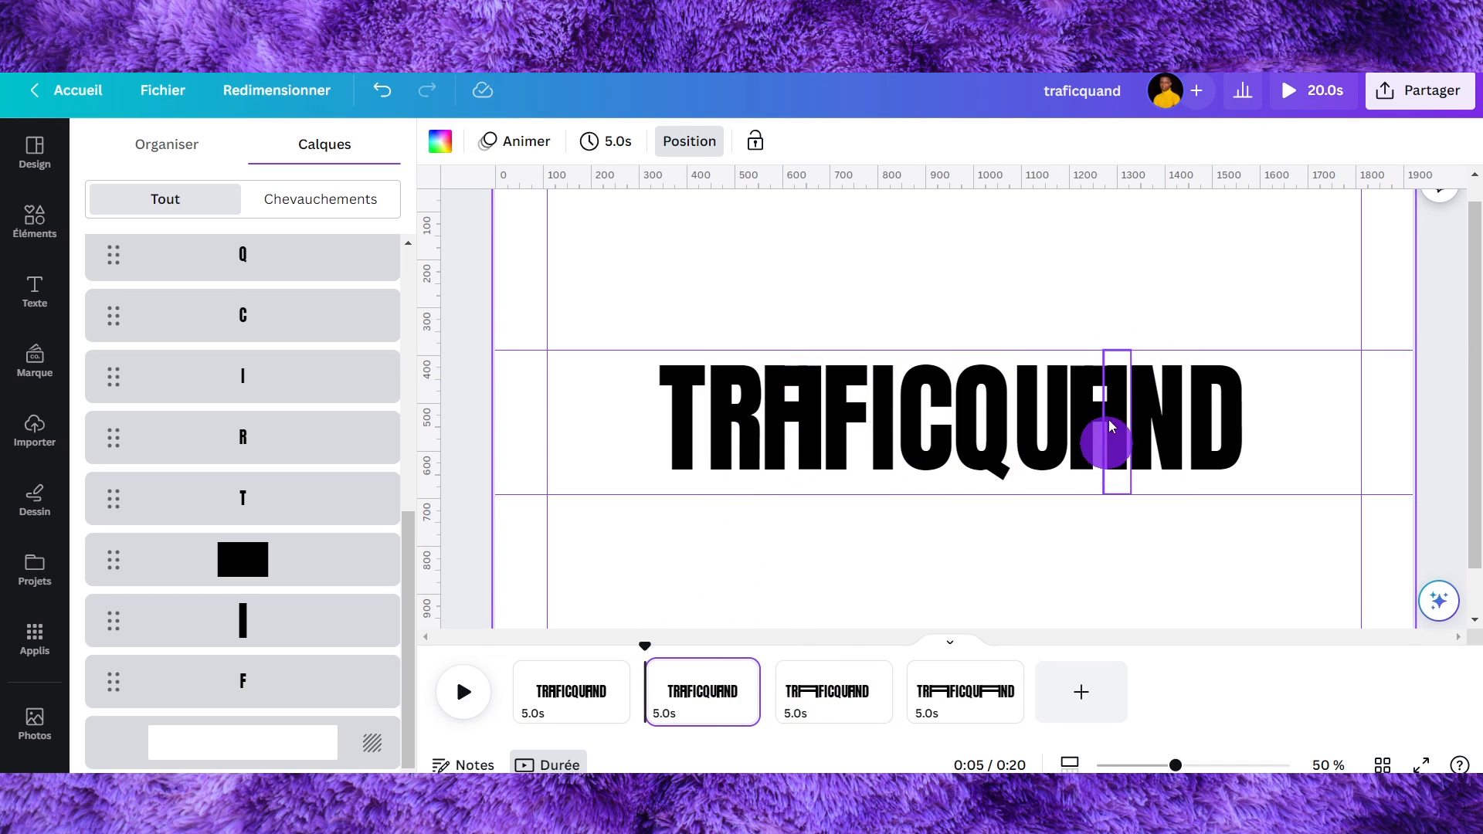
{"action": "left_click_drag", "start_coordinate": [1296, 393], "coordinate": [1175, 331]}
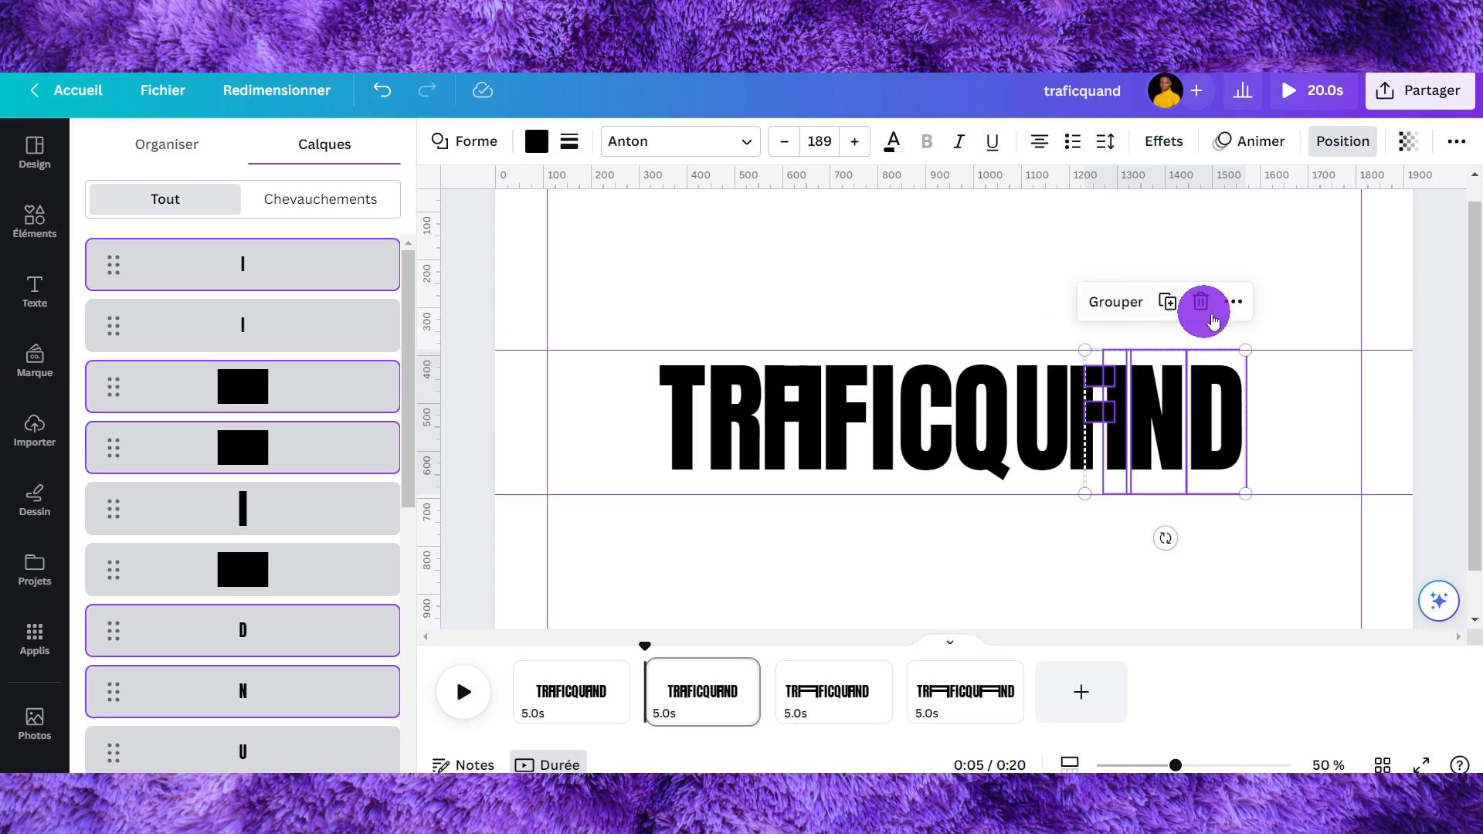
{"action": "left_click_drag", "start_coordinate": [1166, 400], "coordinate": [1266, 402]}
- Stretch the two black bars of QUAND's A leftwards to make the wide A
{"action": "left_click", "coordinate": [1208, 374]}
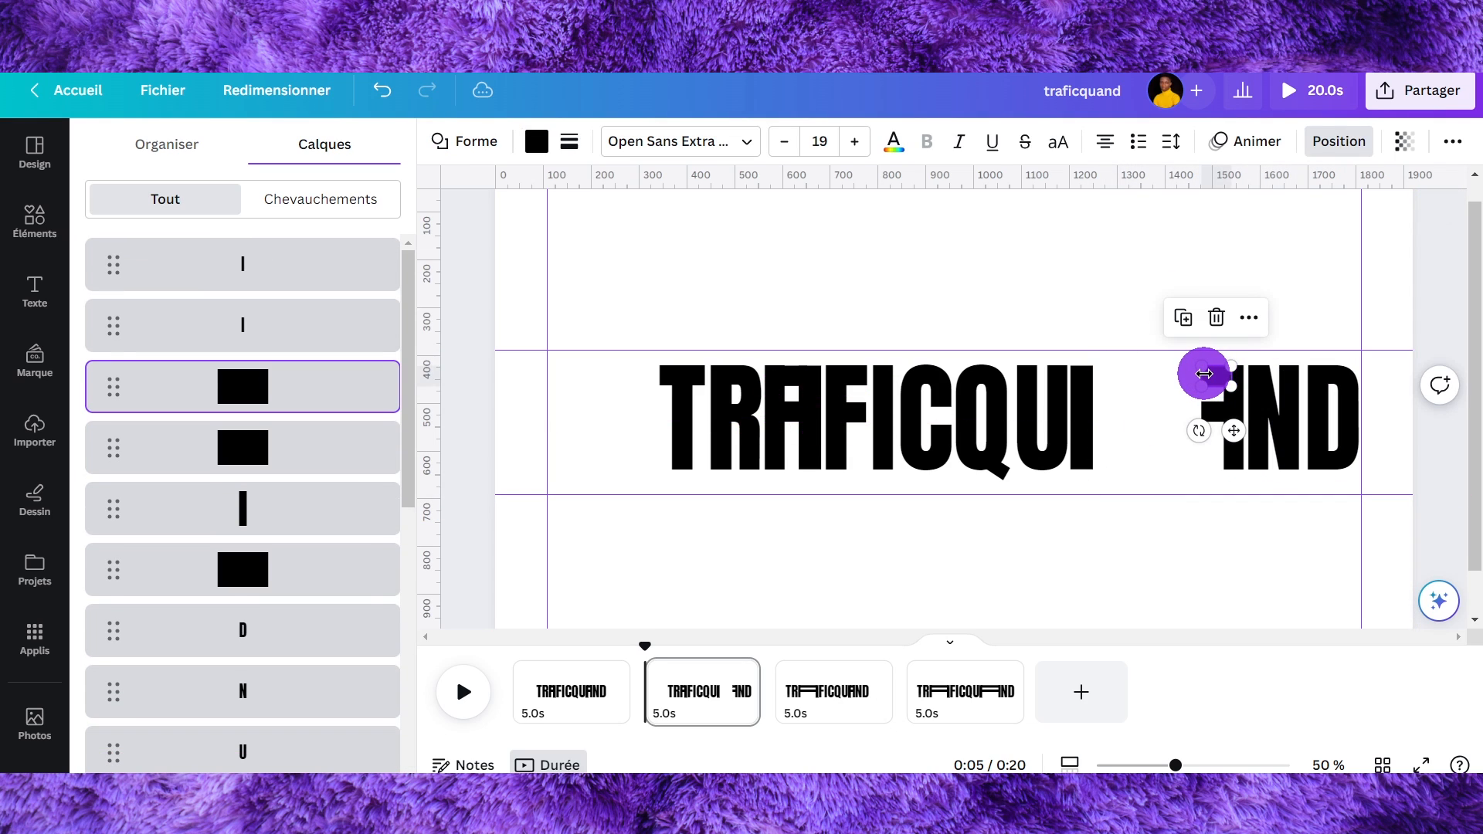
{"action": "left_click_drag", "start_coordinate": [1187, 377], "coordinate": [1089, 384]}
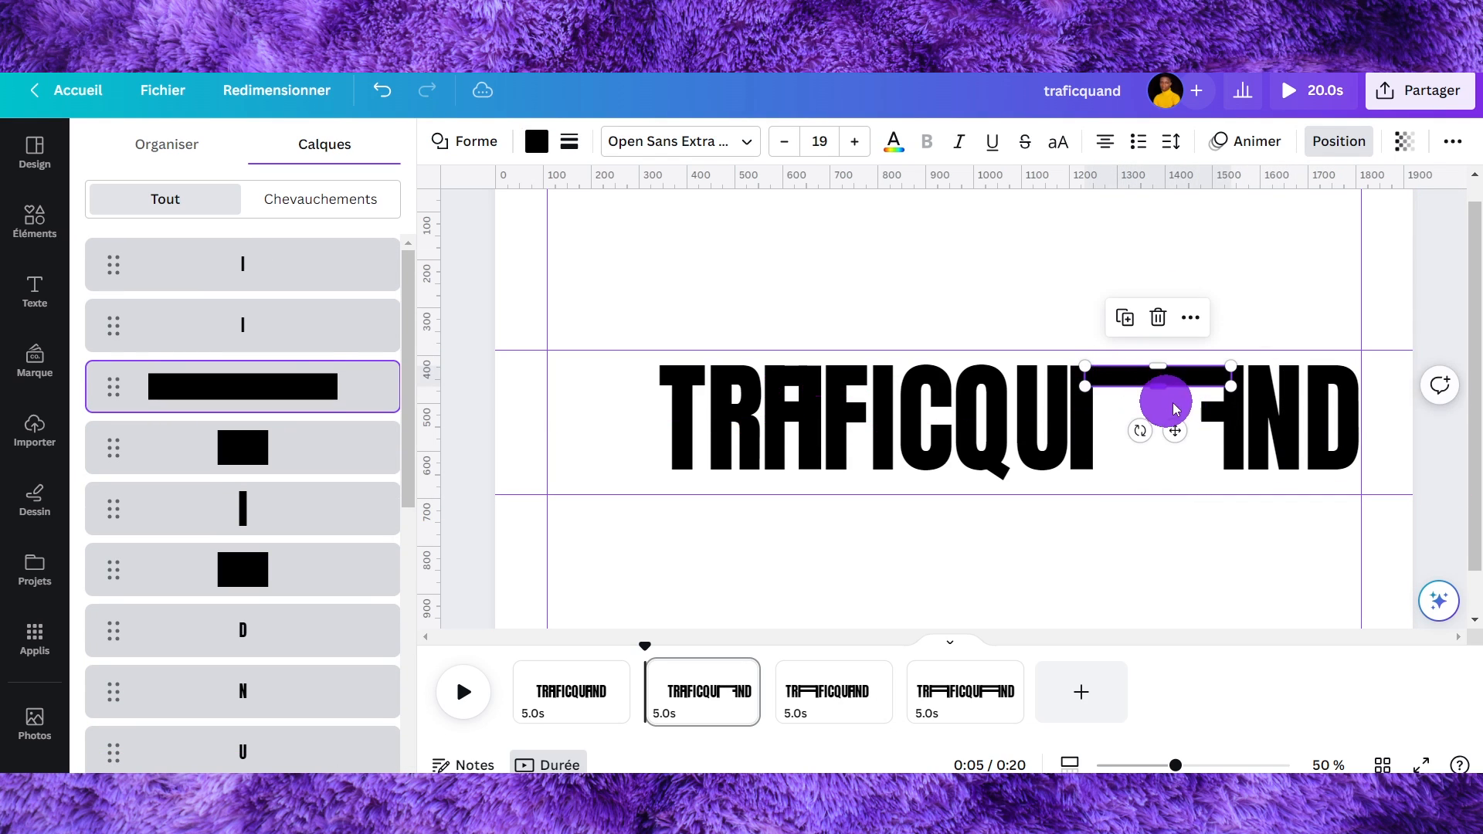
{"action": "left_click_drag", "start_coordinate": [1197, 412], "coordinate": [1089, 419]}
{"action": "left_click", "coordinate": [957, 570]}
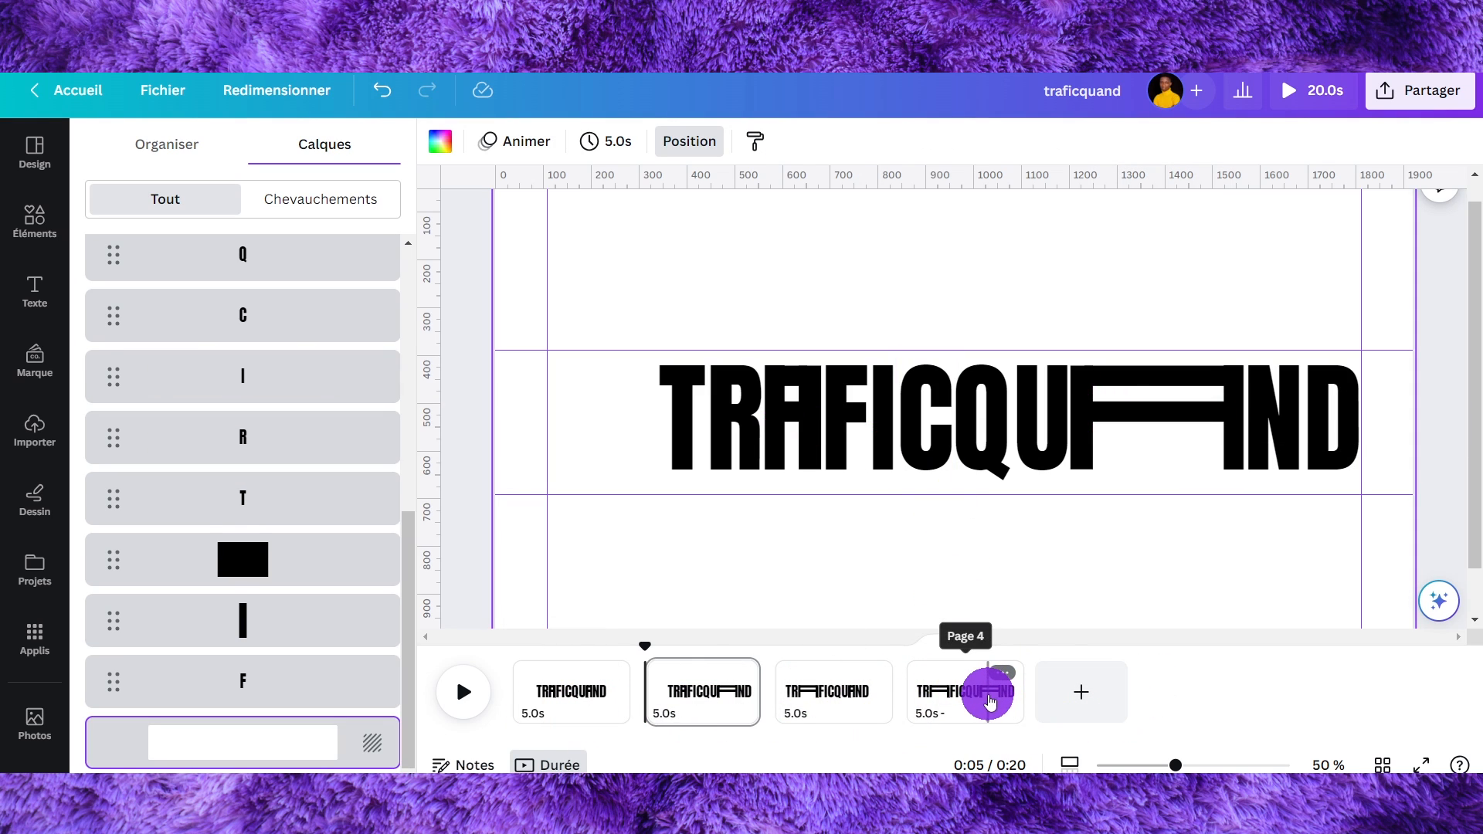
- Step through the four pages to compare the logo variants
{"action": "left_click", "coordinate": [962, 699]}
{"action": "left_click", "coordinate": [582, 707]}
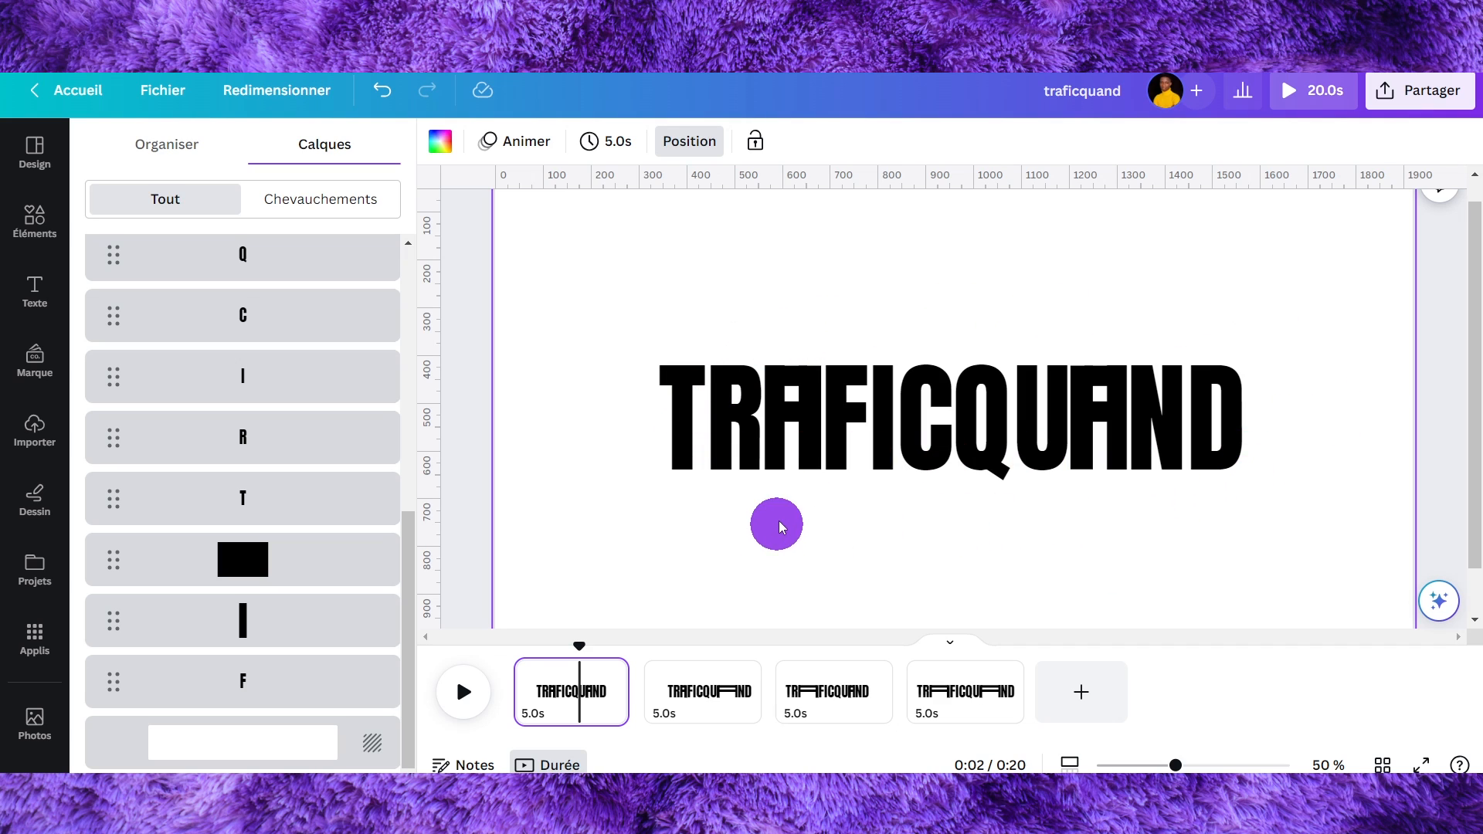
{"action": "left_click", "coordinate": [775, 382]}
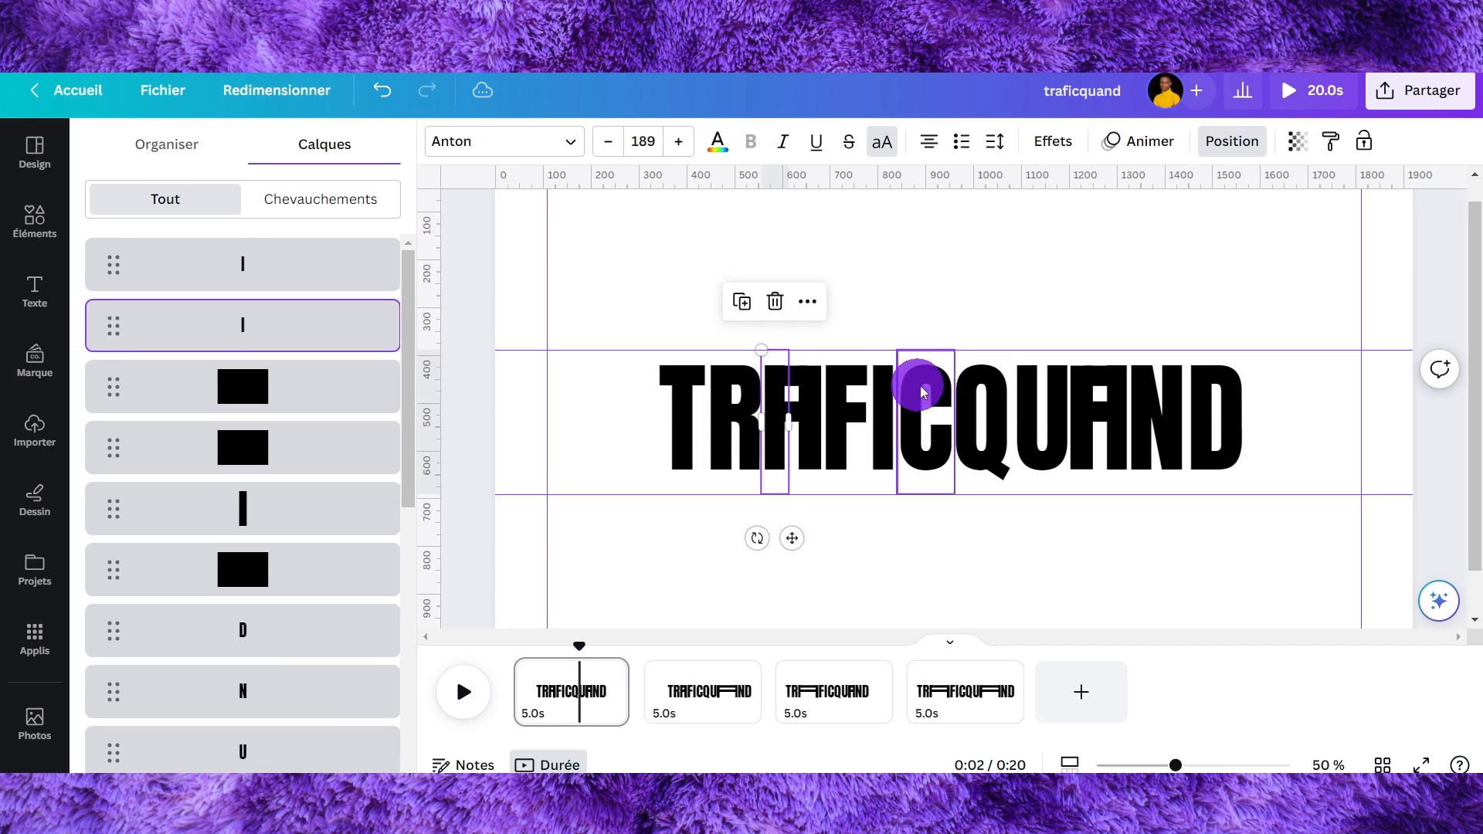
{"action": "left_click", "coordinate": [1122, 394]}
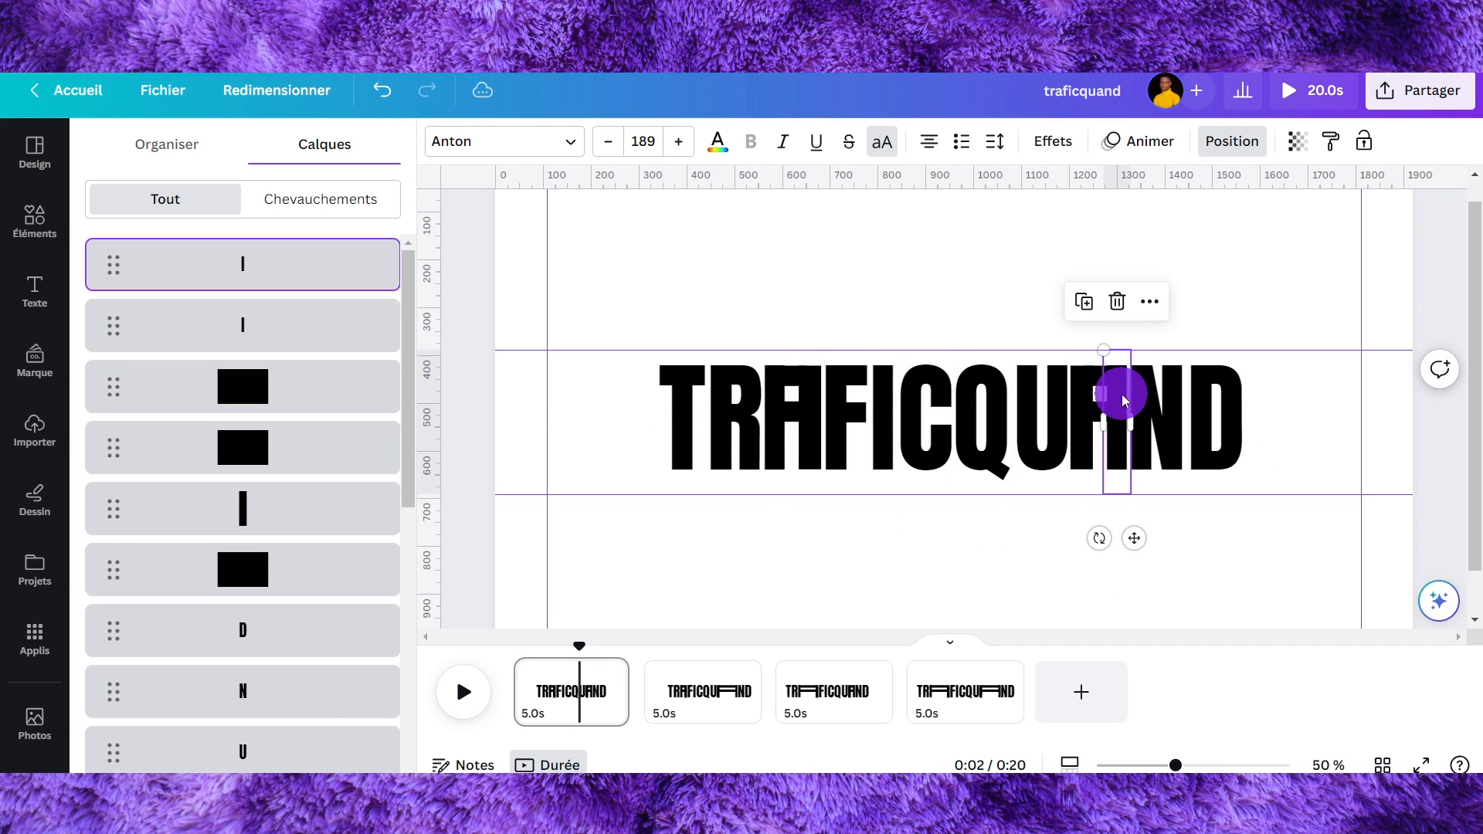
{"action": "left_click", "coordinate": [701, 674]}
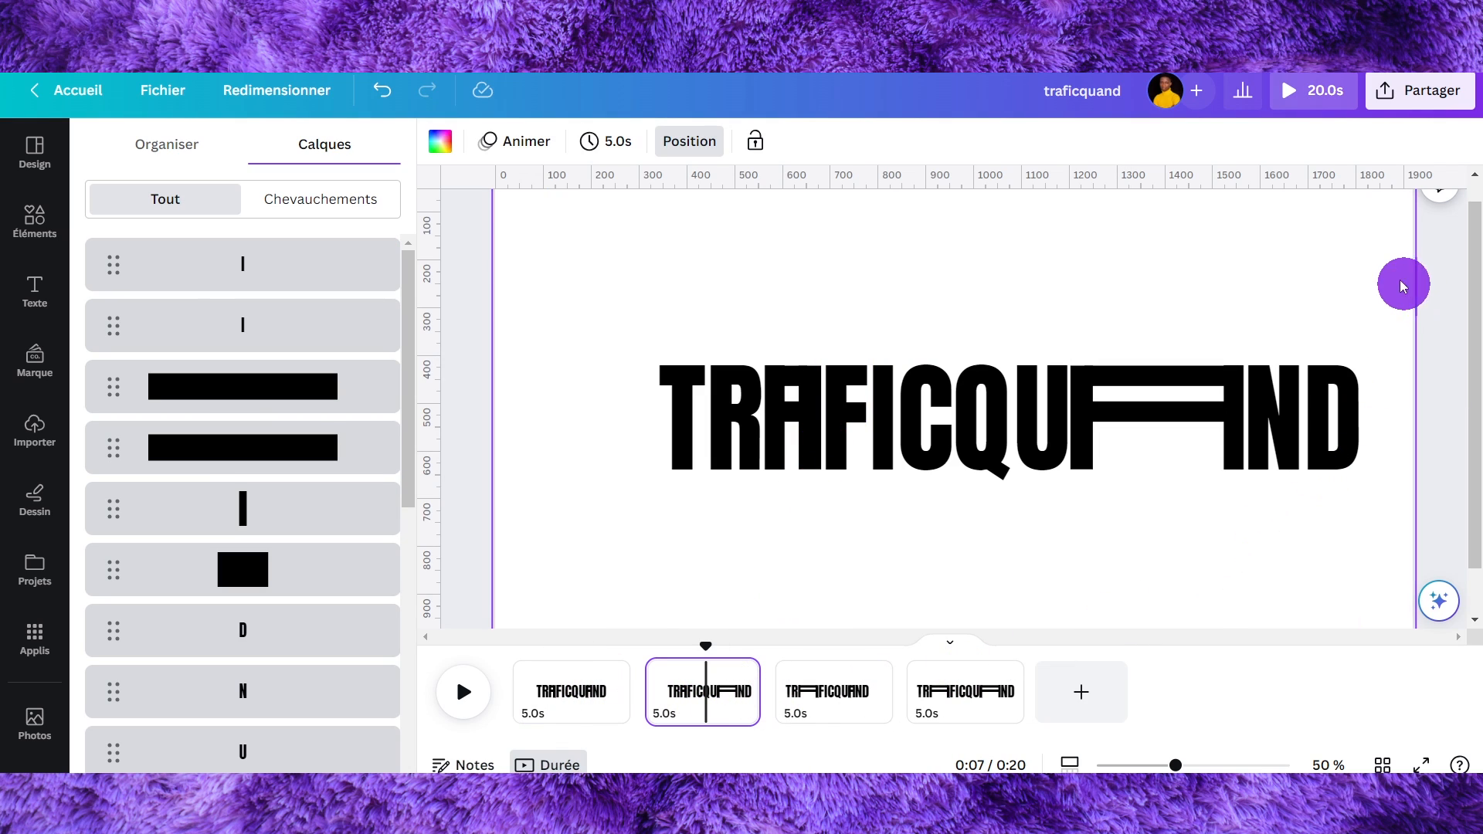
{"action": "left_click", "coordinate": [819, 700]}
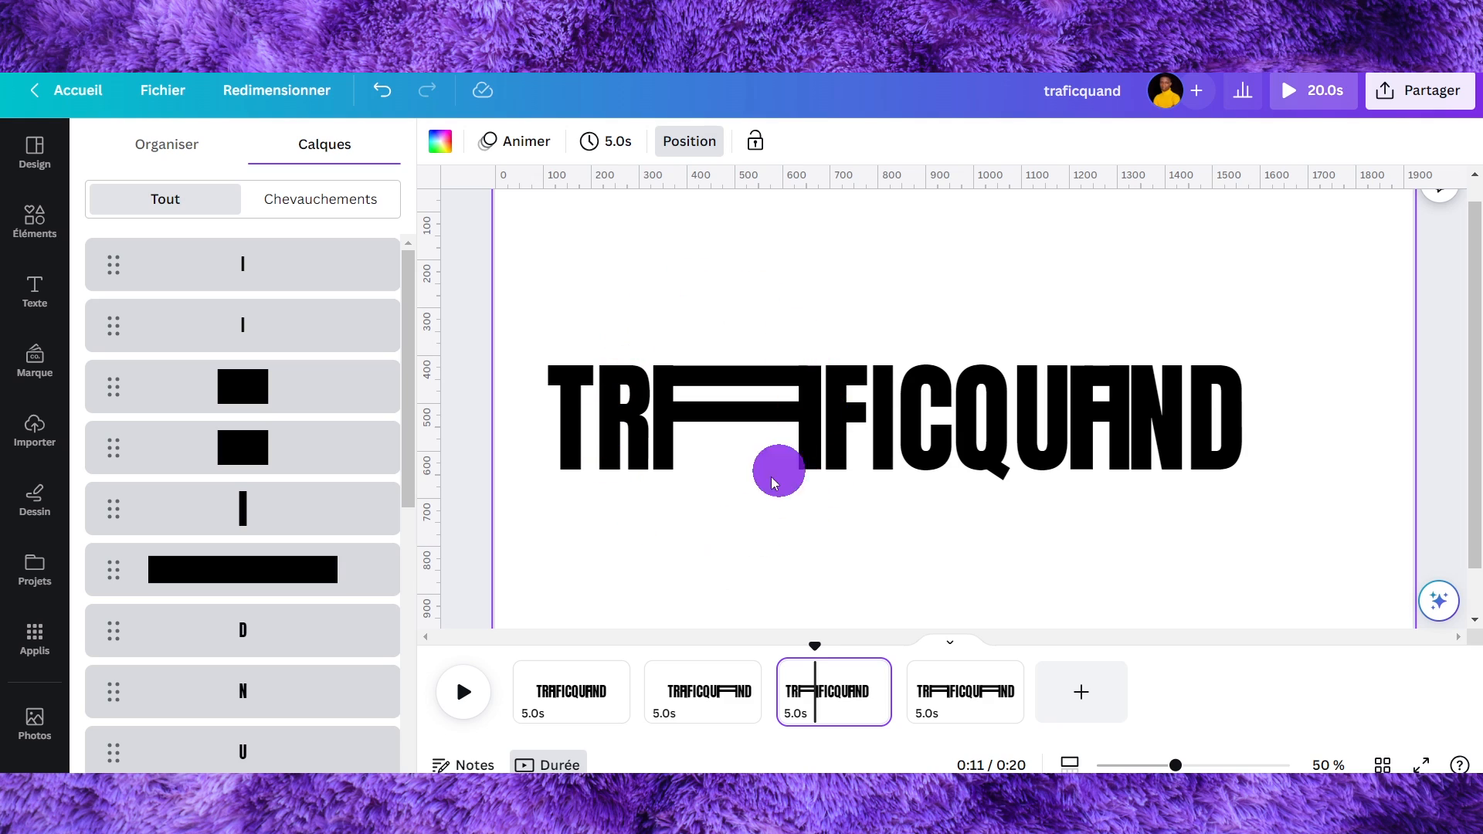
{"action": "left_click", "coordinate": [587, 225]}
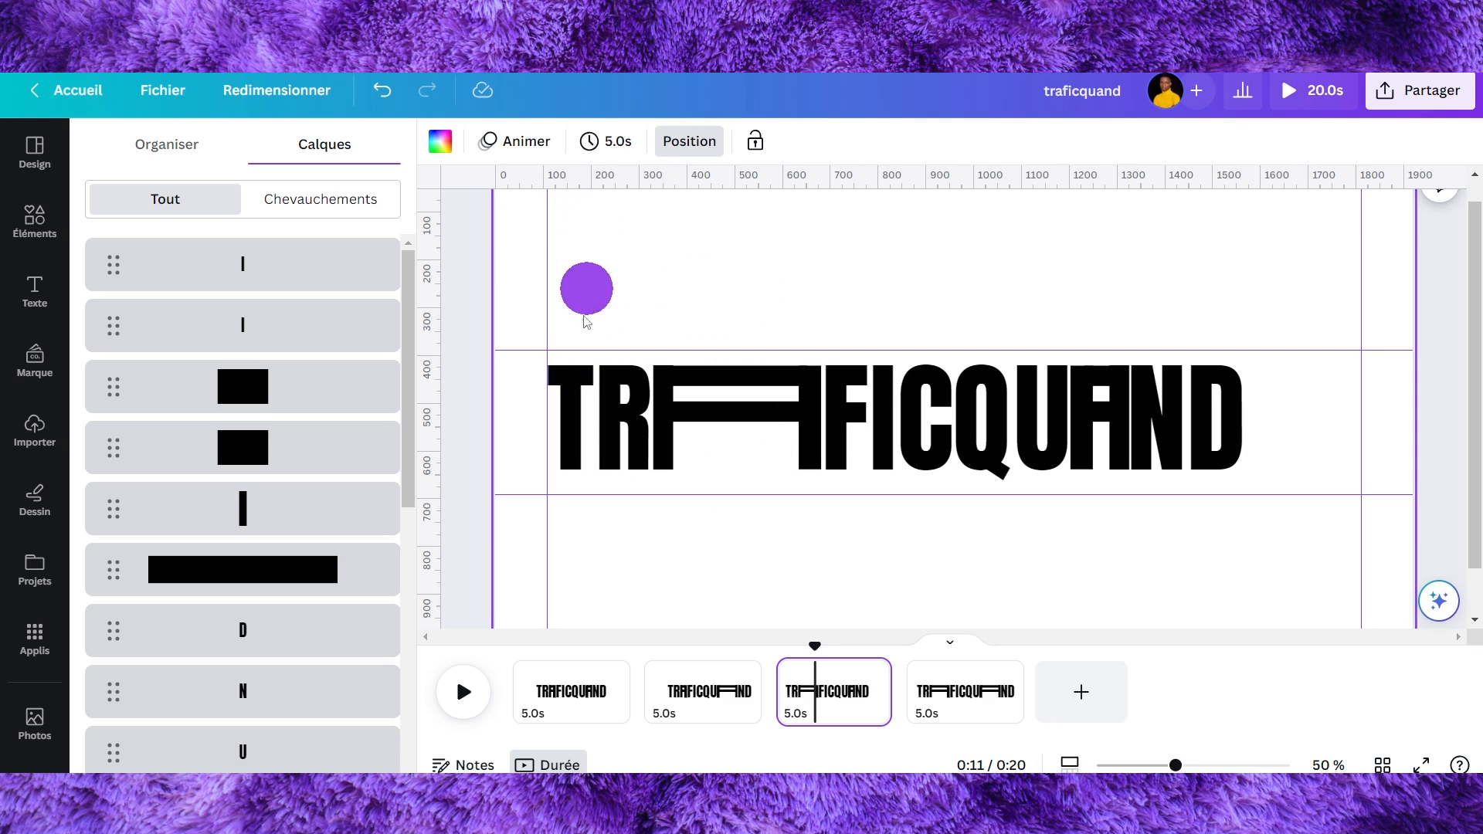
{"action": "left_click", "coordinate": [953, 696]}
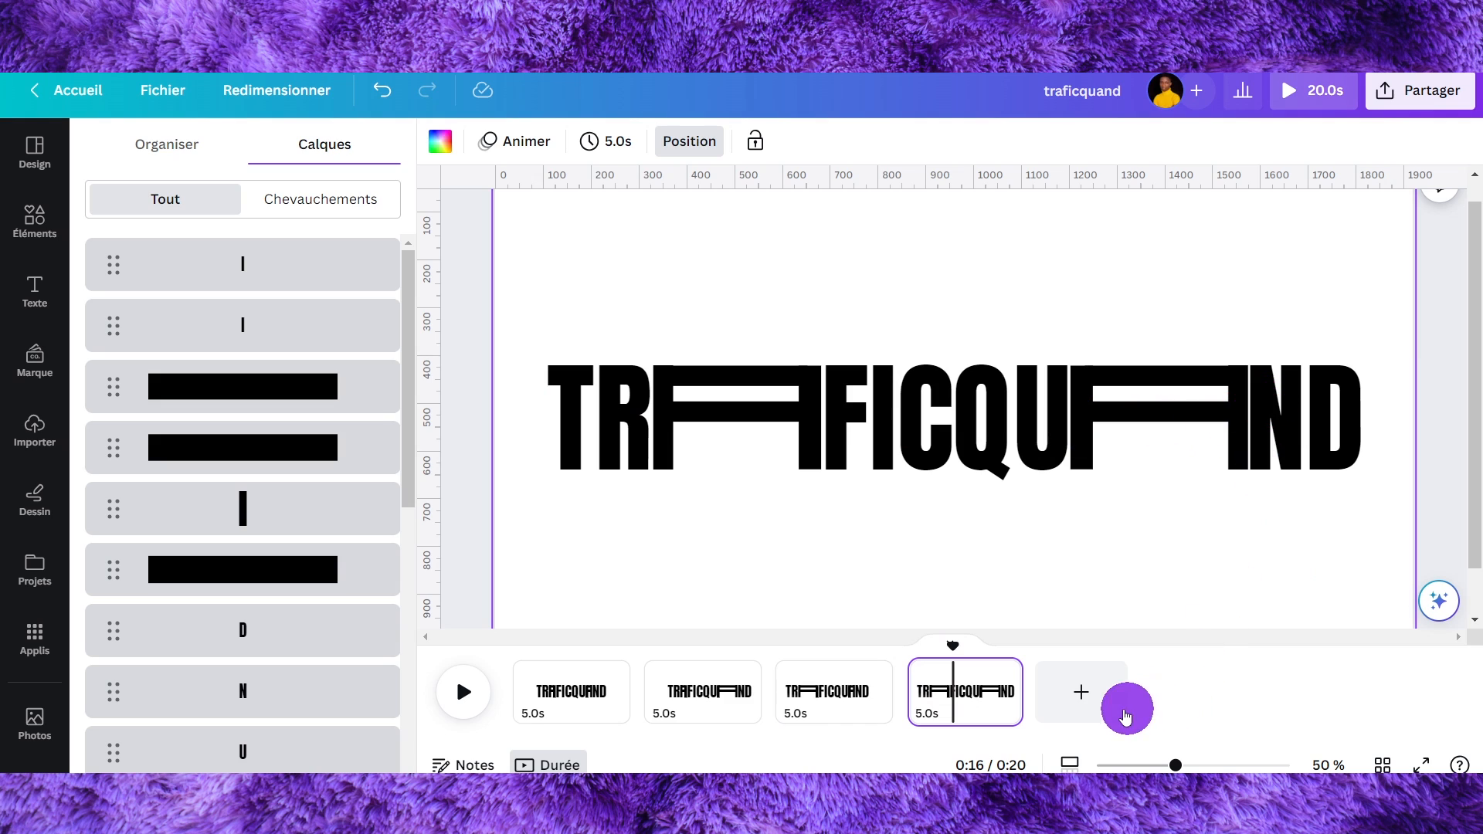
{"action": "left_click", "coordinate": [570, 692]}
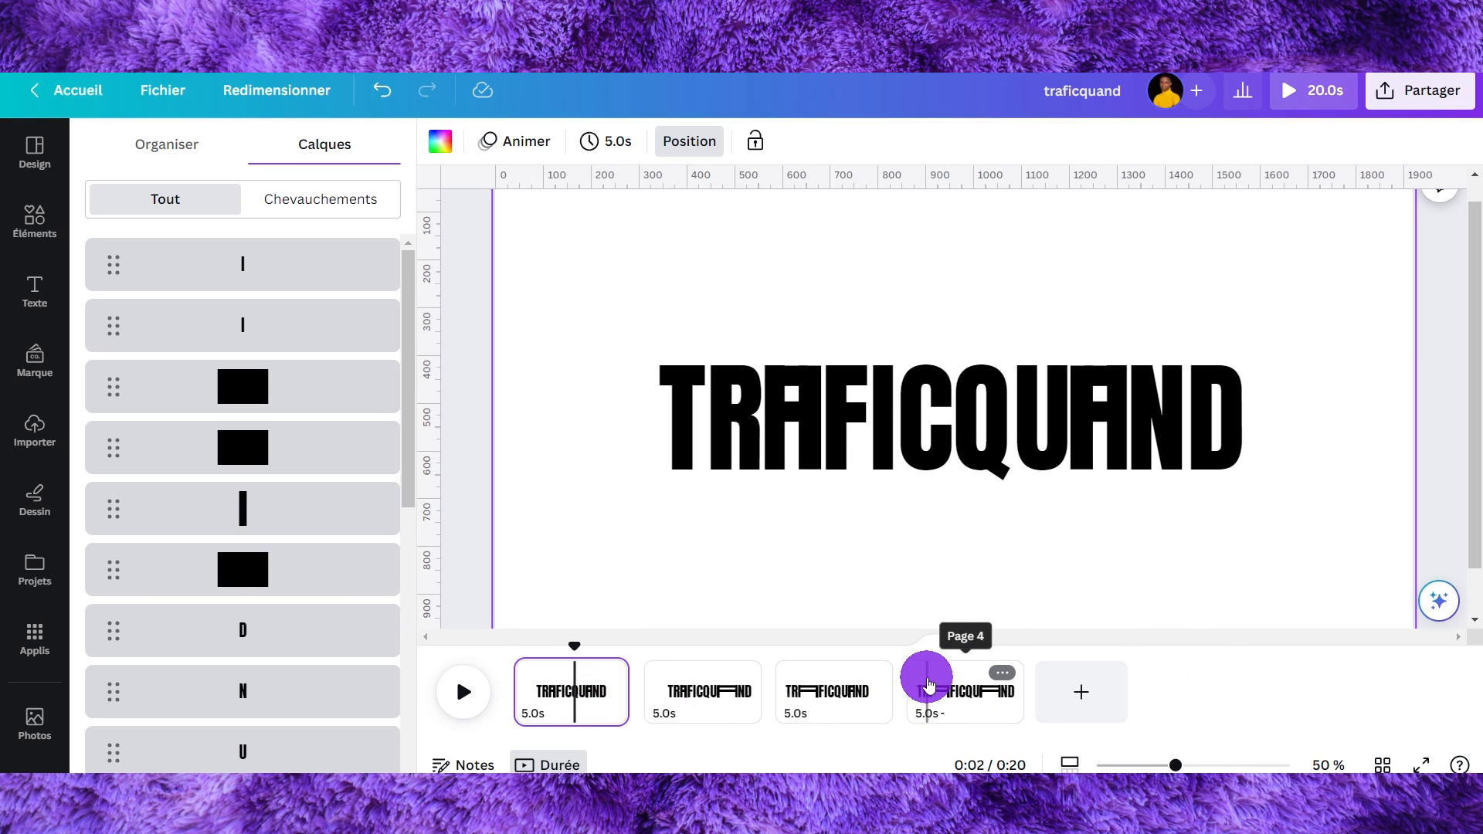
- Duplicate the first page and move the copy to the end of the page sequence
{"action": "key", "text": "ctrl+d"}
{"action": "left_click_drag", "start_coordinate": [585, 701], "coordinate": [1136, 682]}
{"action": "left_click_drag", "start_coordinate": [723, 707], "coordinate": [1236, 665]}
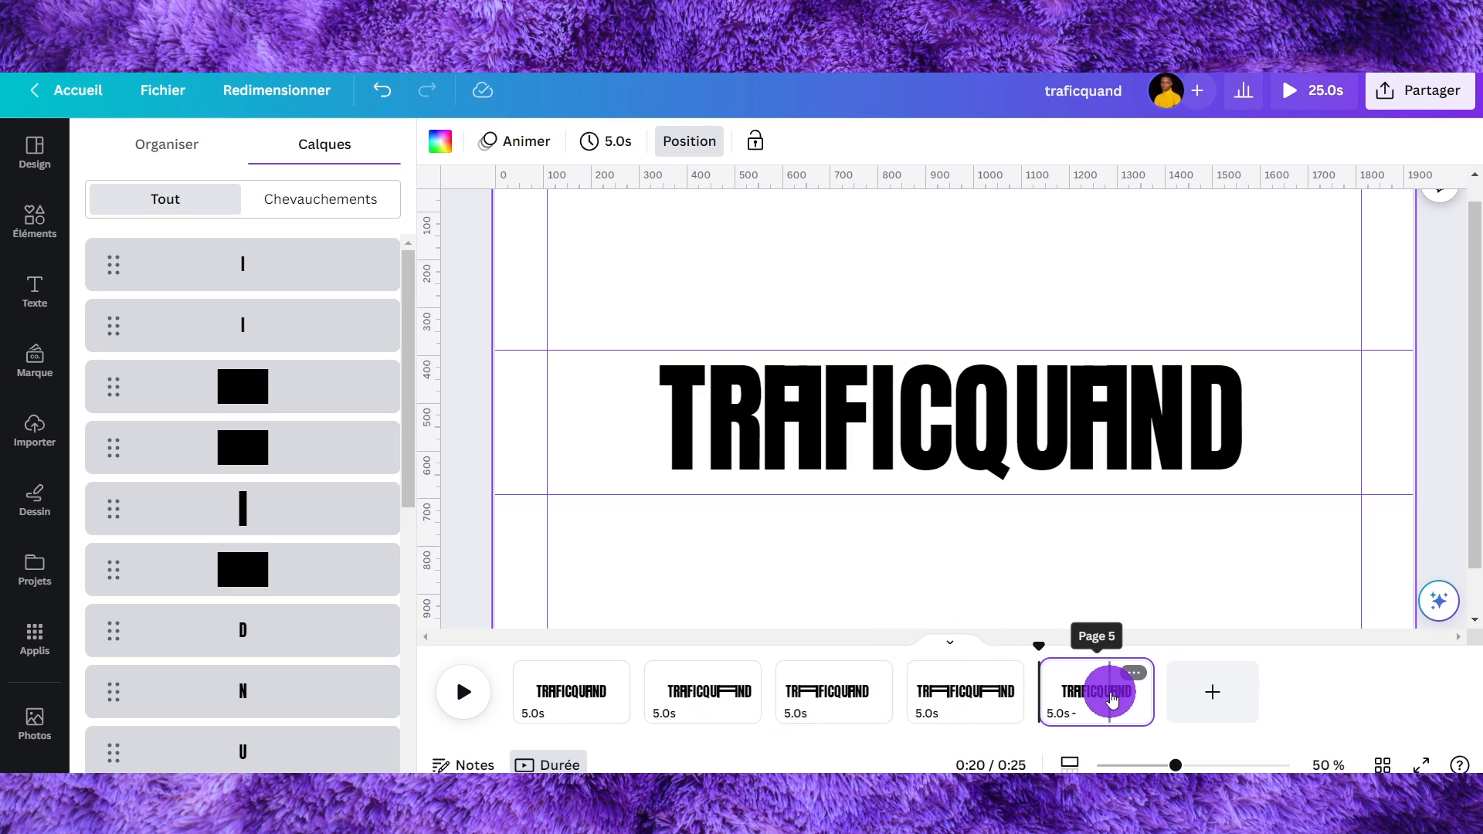
- Review the five pages in the timeline
{"action": "key", "text": "ctrl+minus"}
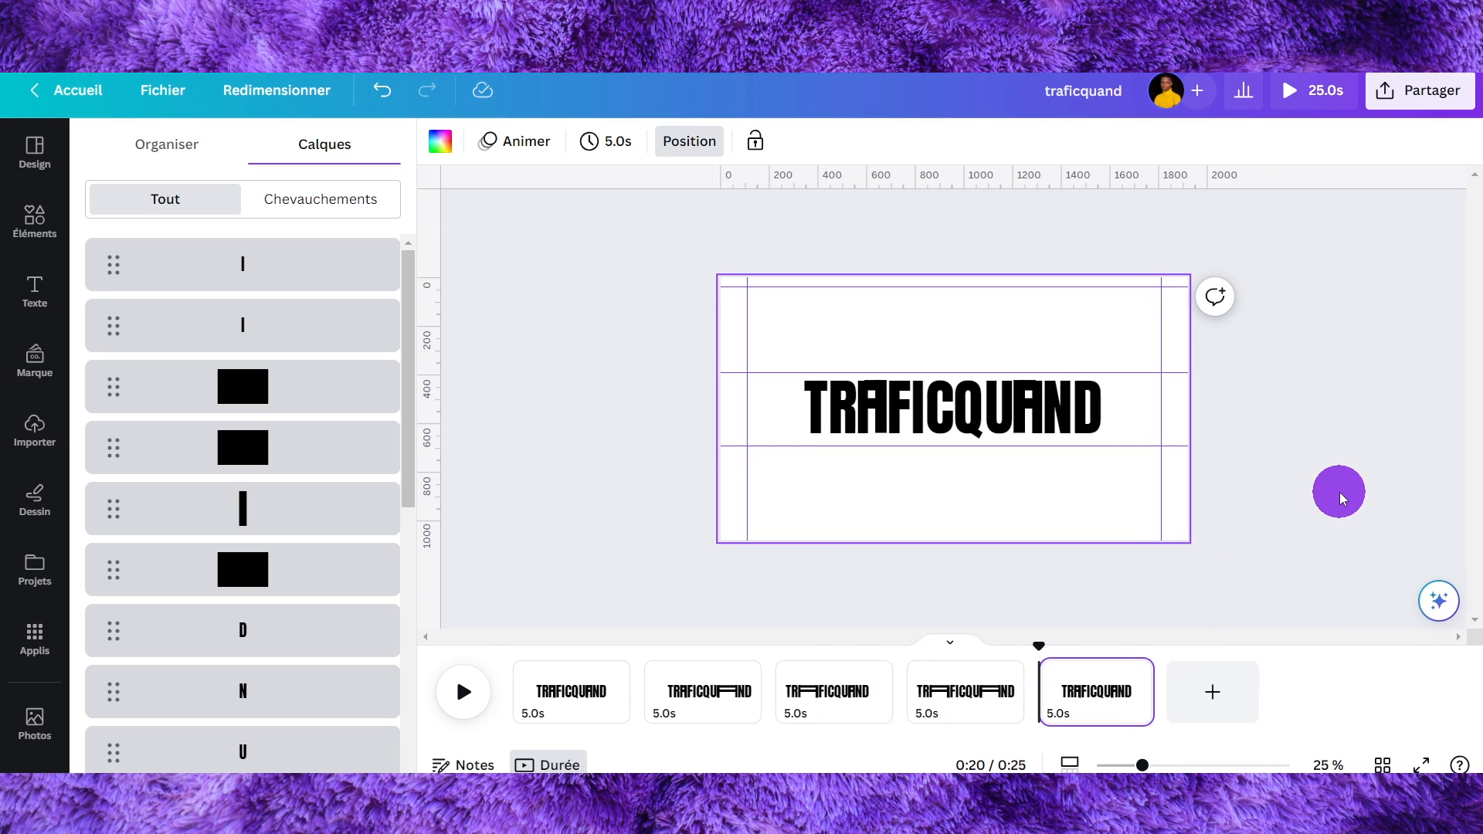
{"action": "left_click", "coordinate": [1342, 499]}
{"action": "left_click", "coordinate": [224, 699]}
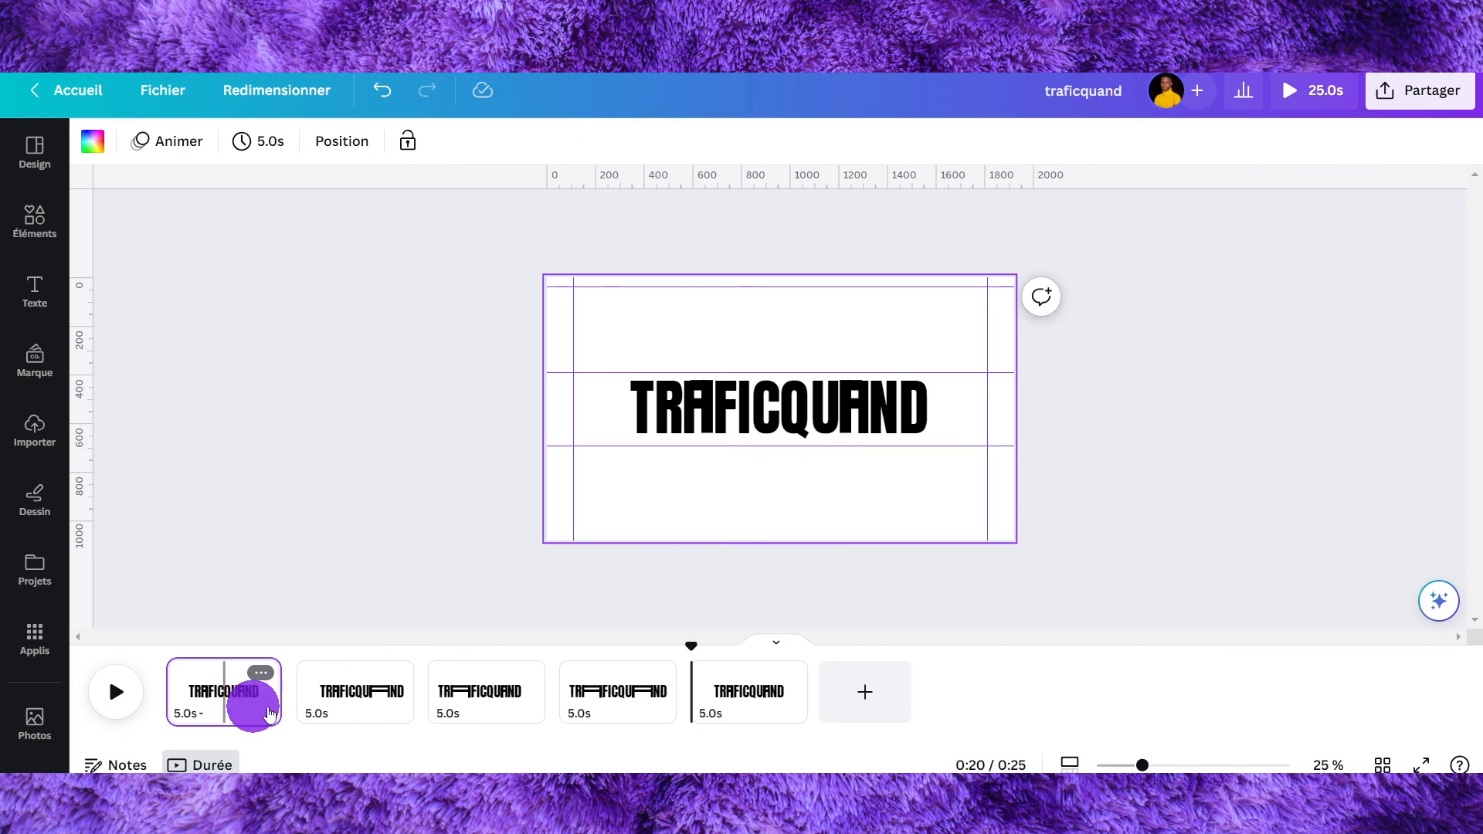
{"action": "left_click", "coordinate": [369, 699]}
{"action": "left_click", "coordinate": [740, 690]}
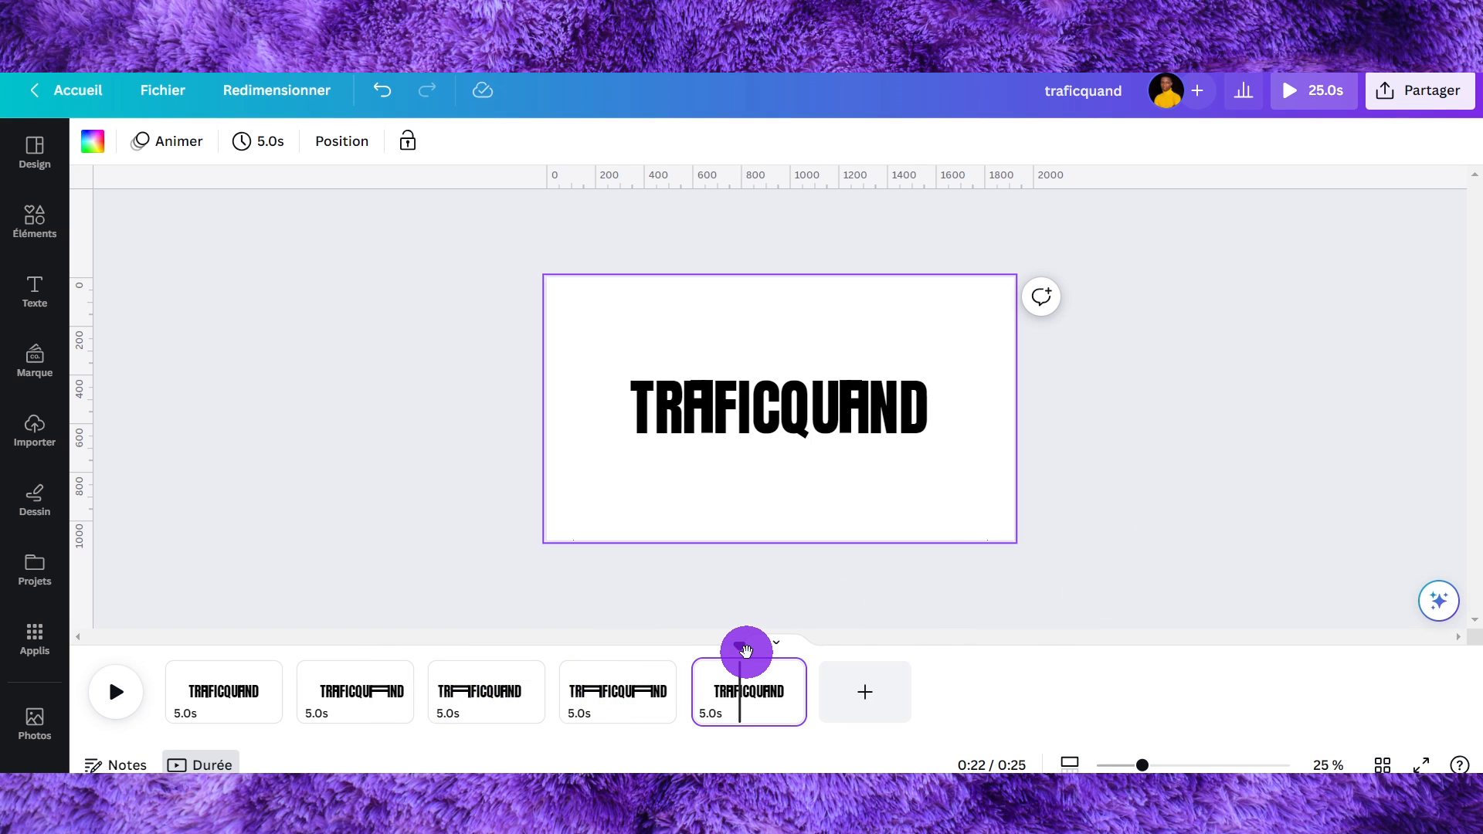
{"action": "left_click_drag", "start_coordinate": [746, 652], "coordinate": [146, 696]}
{"action": "mouse_move", "coordinate": [288, 699]}
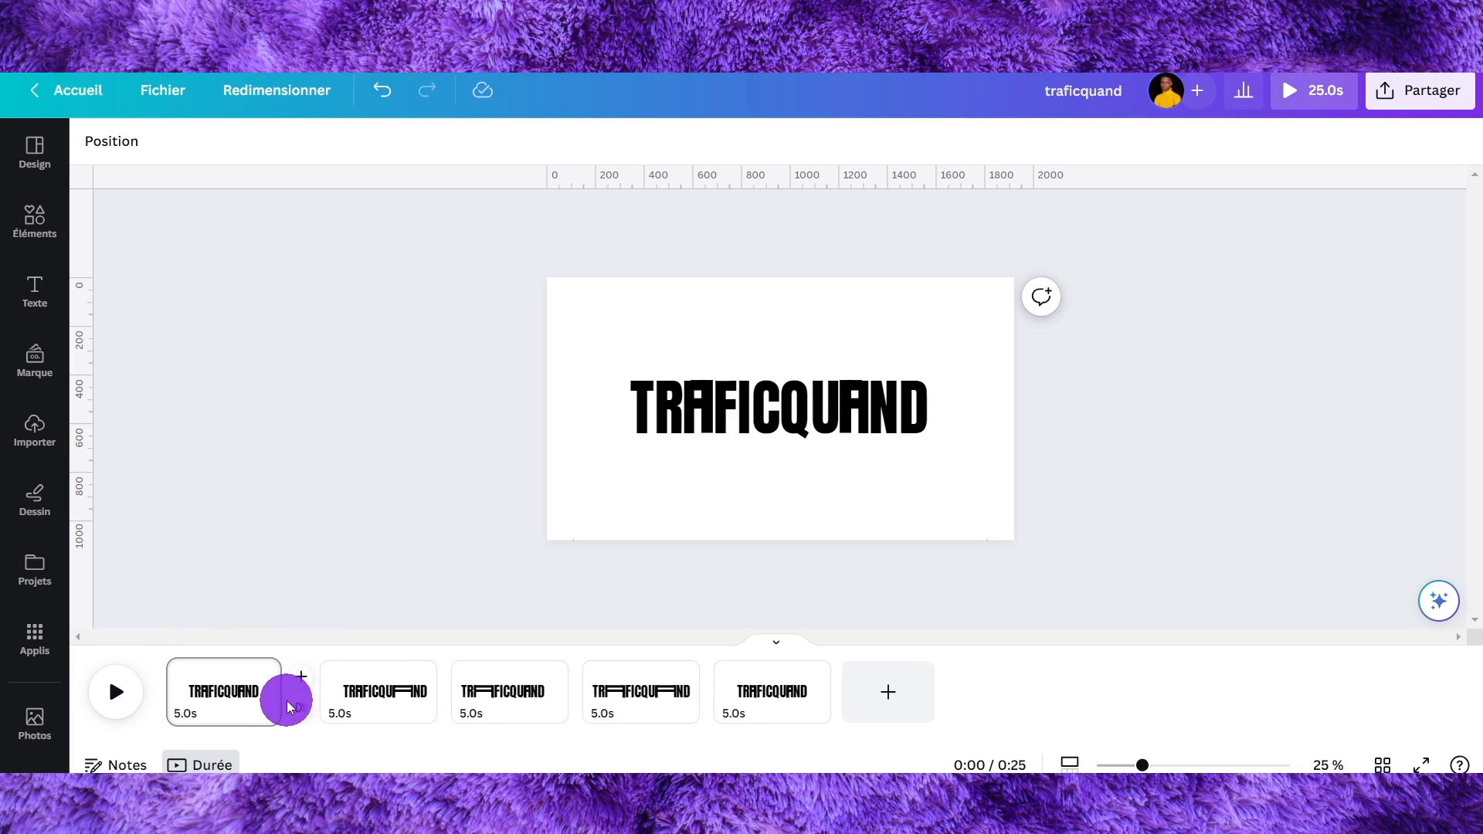
- Add a Combiné transition of 1 second between the first two pages and preview it
{"action": "left_click", "coordinate": [299, 712]}
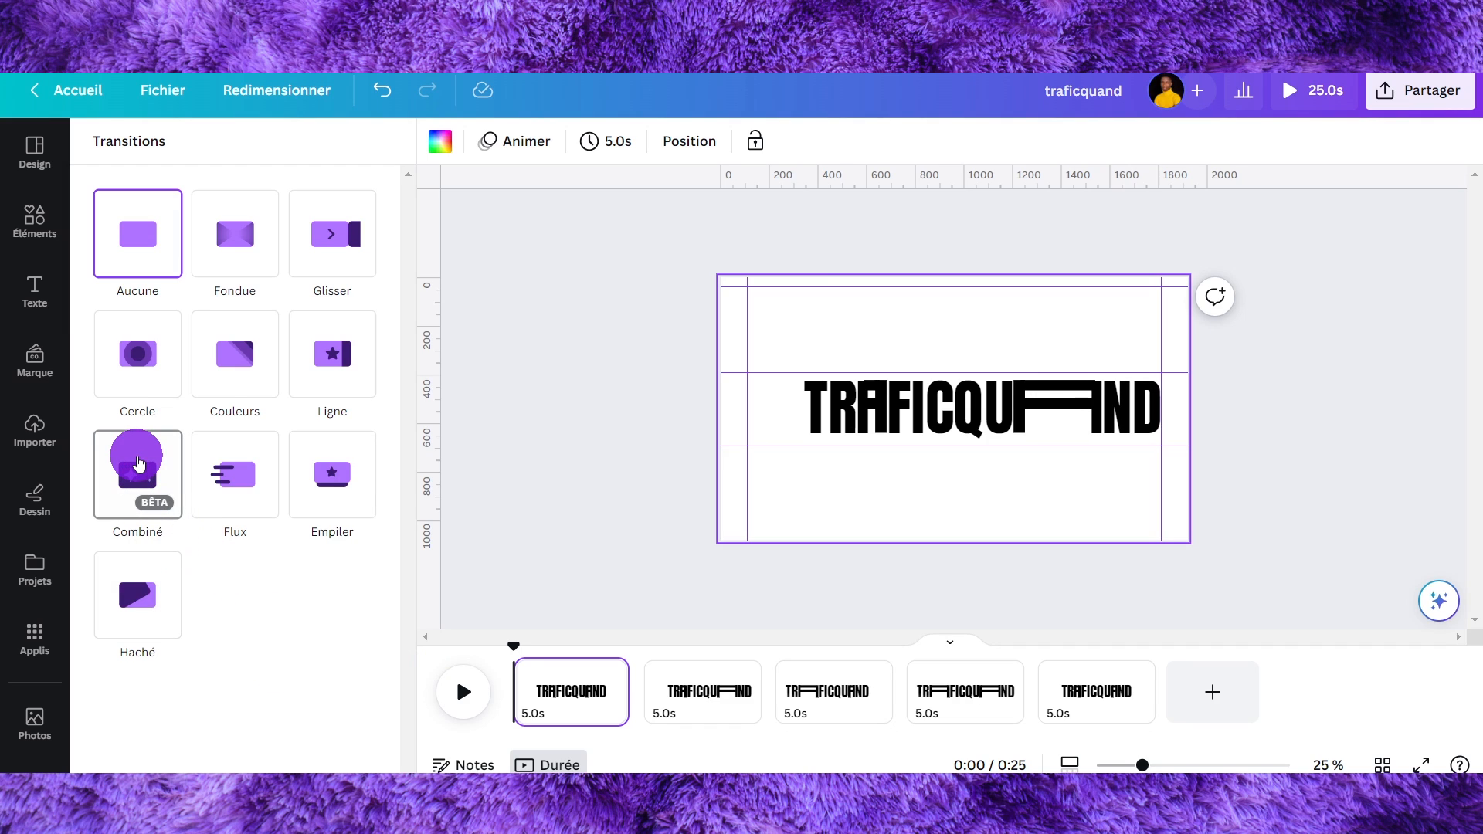
{"action": "left_click", "coordinate": [139, 464]}
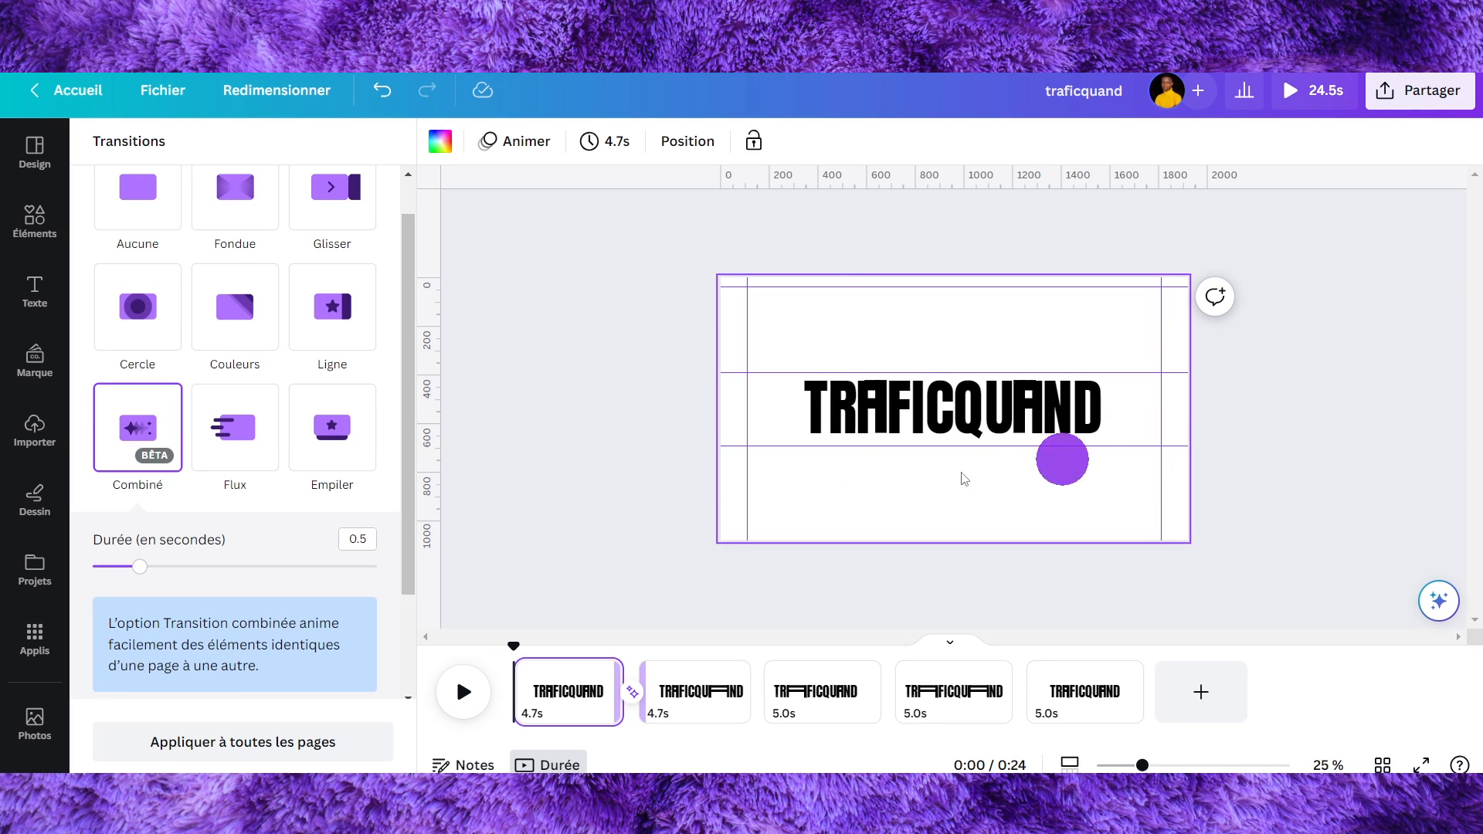
{"action": "left_click_drag", "start_coordinate": [139, 566], "coordinate": [203, 568]}
{"action": "left_click", "coordinate": [520, 651]}
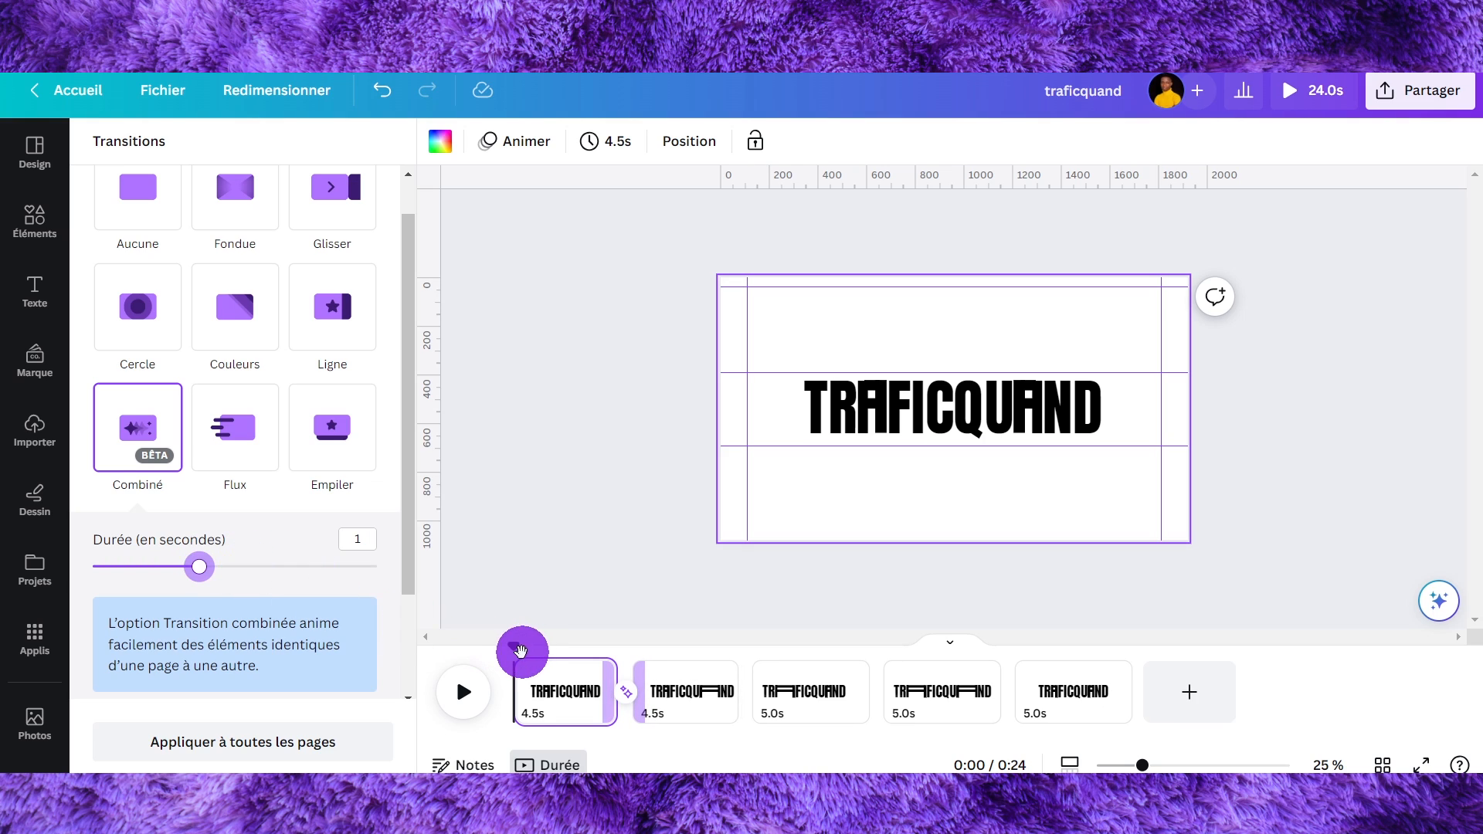
{"action": "left_click_drag", "start_coordinate": [519, 651], "coordinate": [564, 662]}
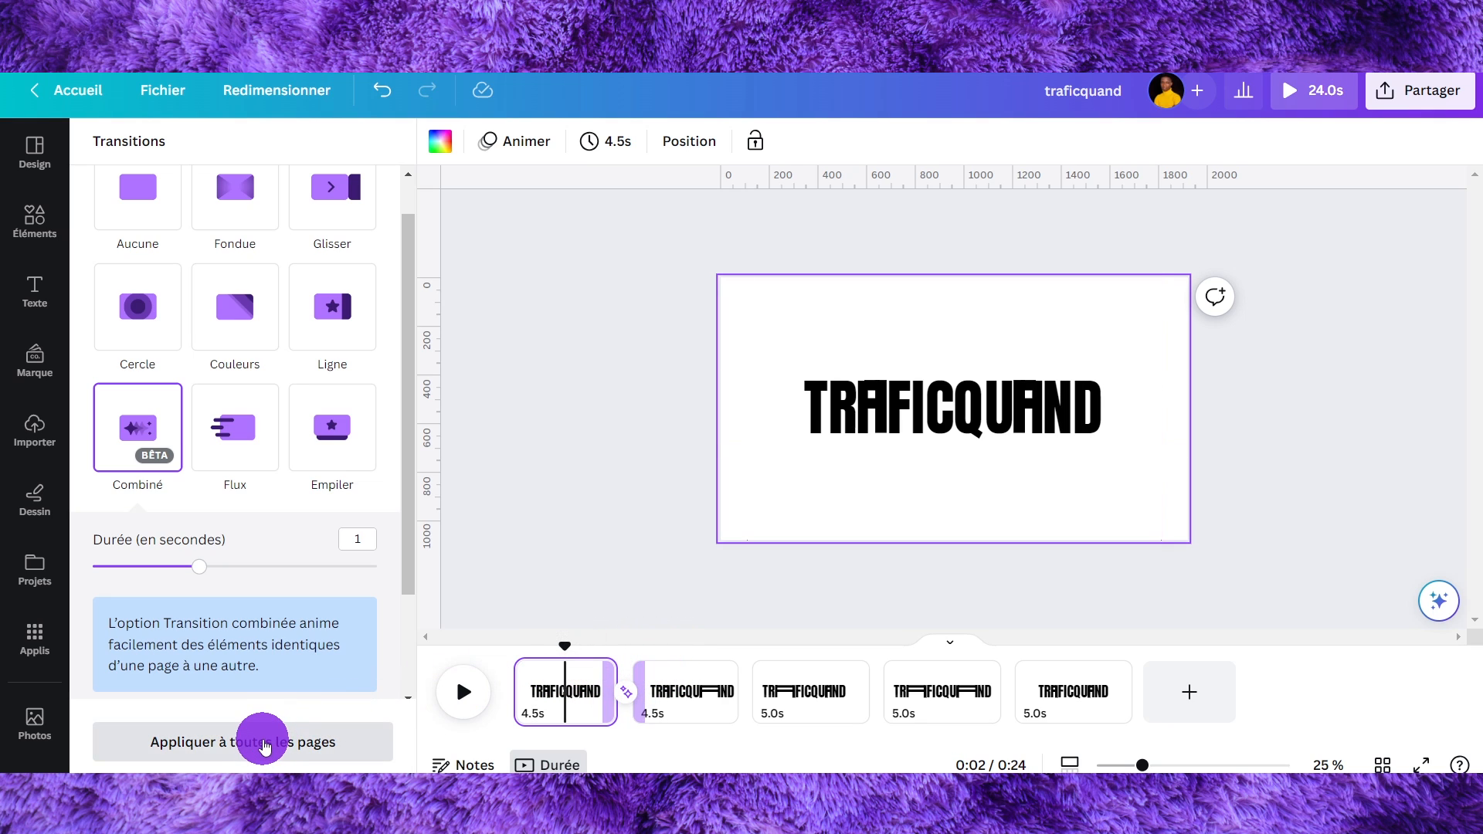
- Apply the Combiné transition to all pages of the design
{"action": "left_click", "coordinate": [263, 745]}
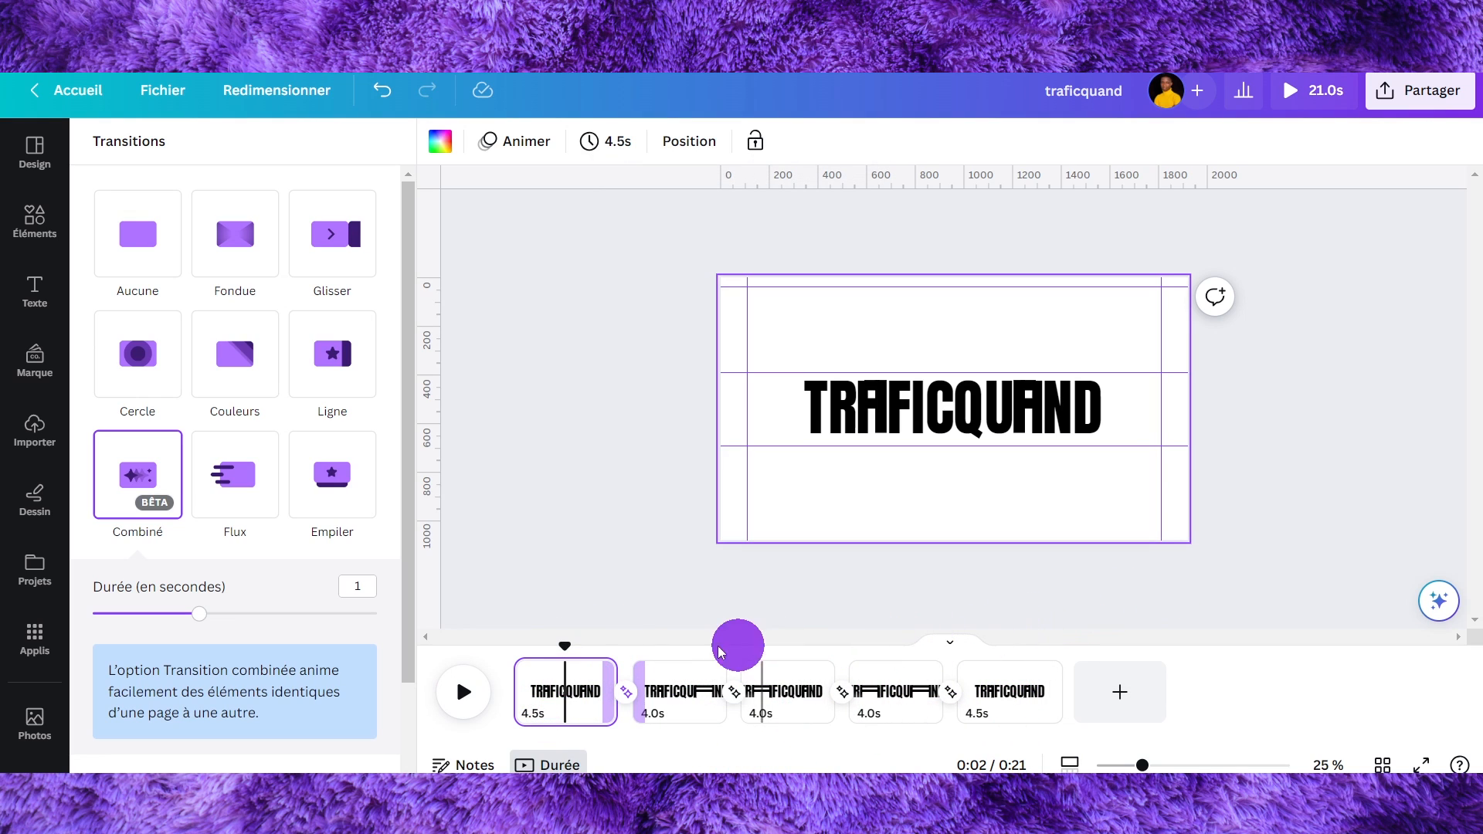
{"action": "left_click_drag", "start_coordinate": [553, 656], "coordinate": [536, 716]}
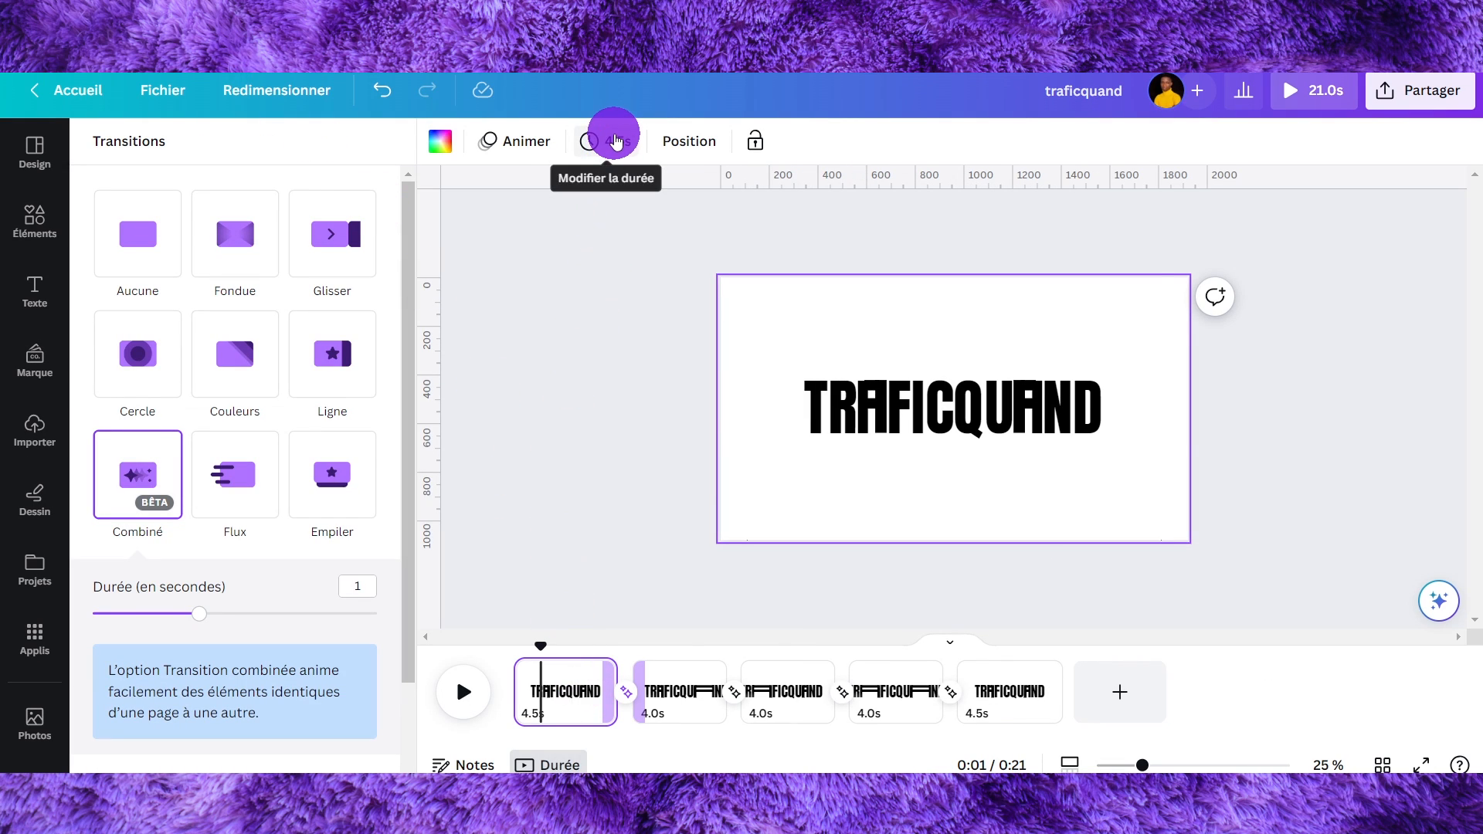
- Shorten the page duration to 1.2 s and apply that timing to all pages
{"action": "left_click", "coordinate": [615, 142]}
{"action": "left_click", "coordinate": [777, 202]}
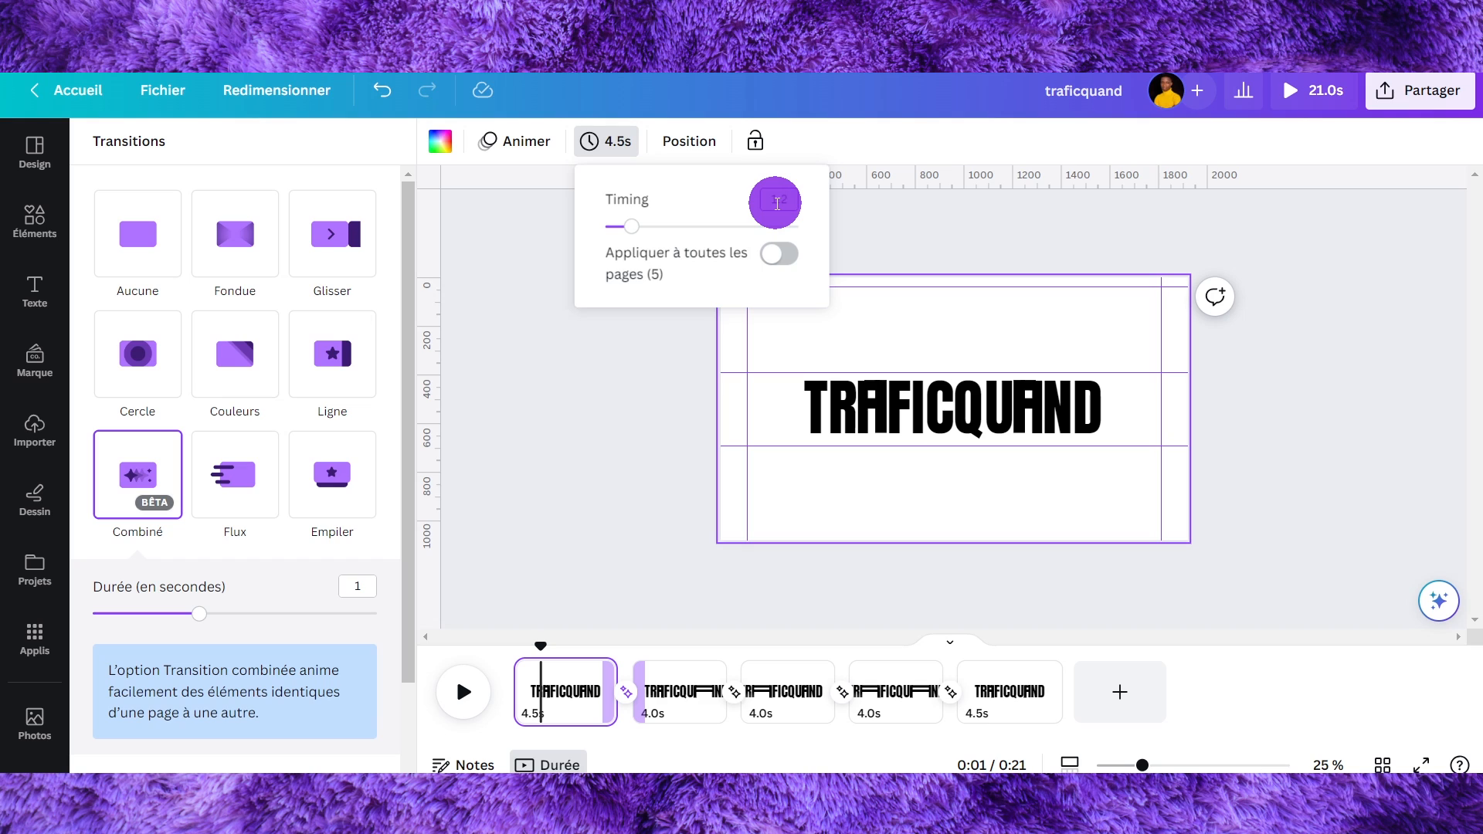
{"action": "left_click", "coordinate": [713, 204]}
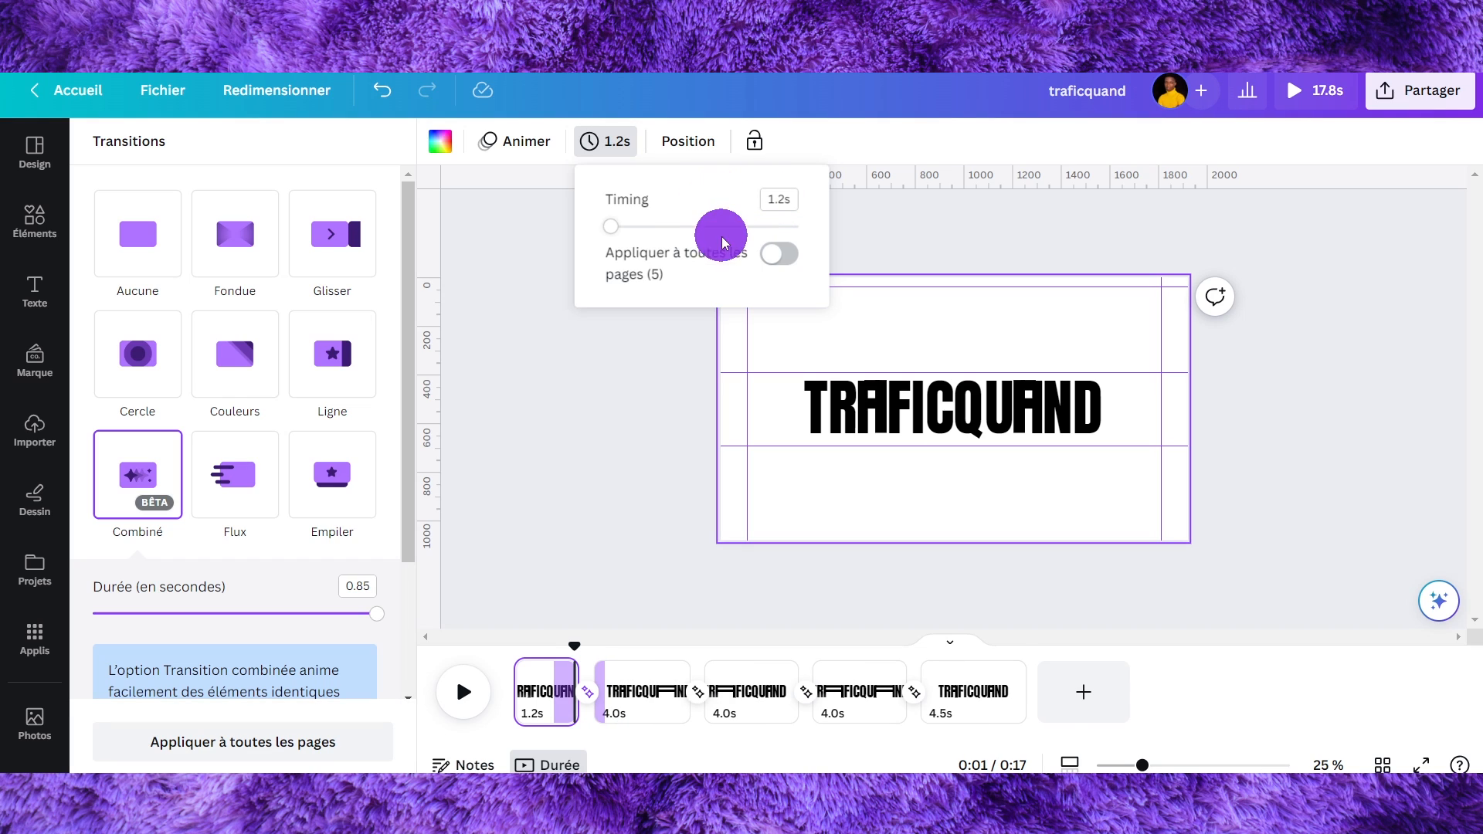
{"action": "left_click", "coordinate": [784, 257]}
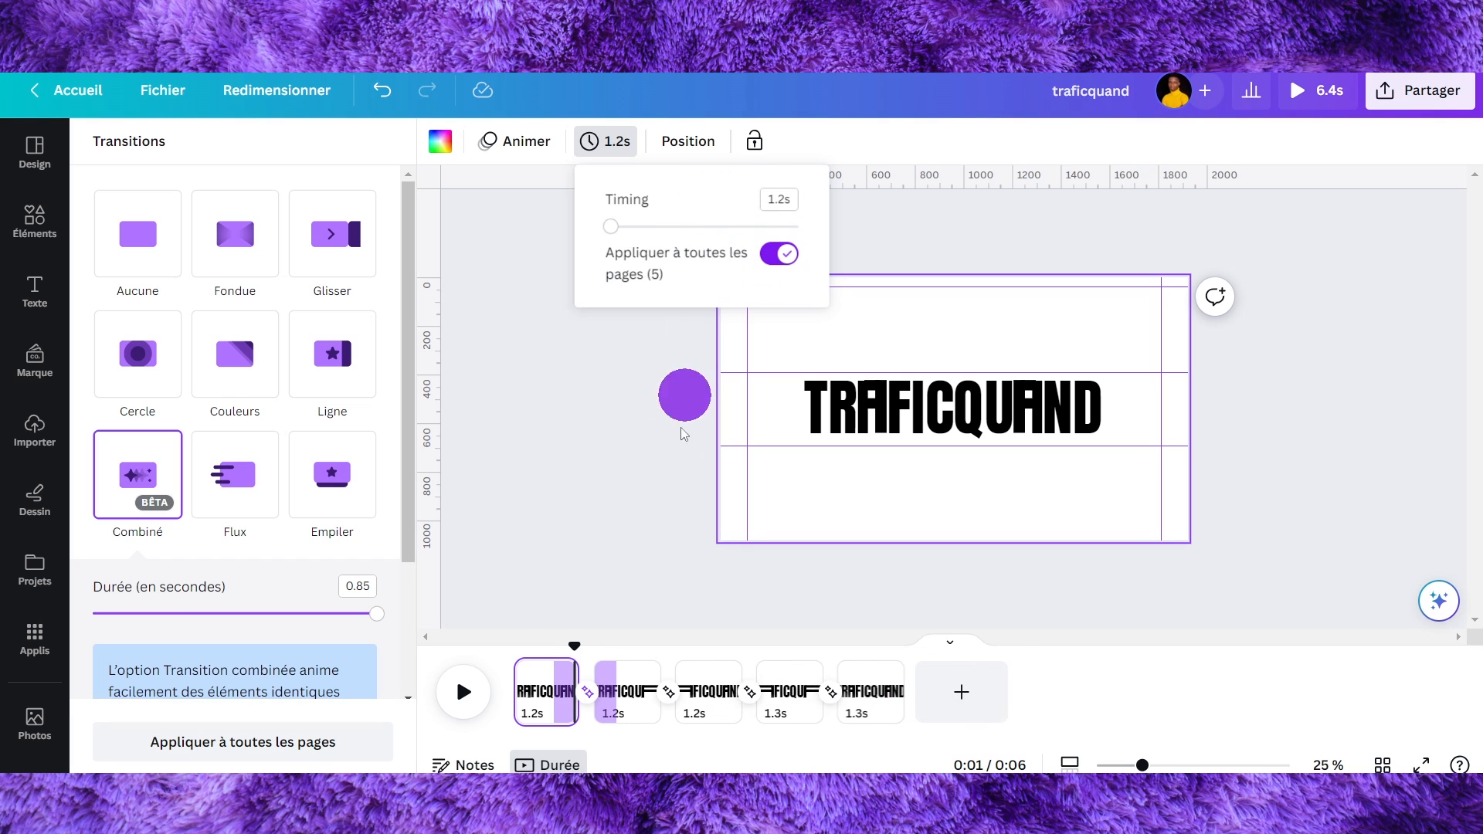
{"action": "left_click", "coordinate": [653, 581]}
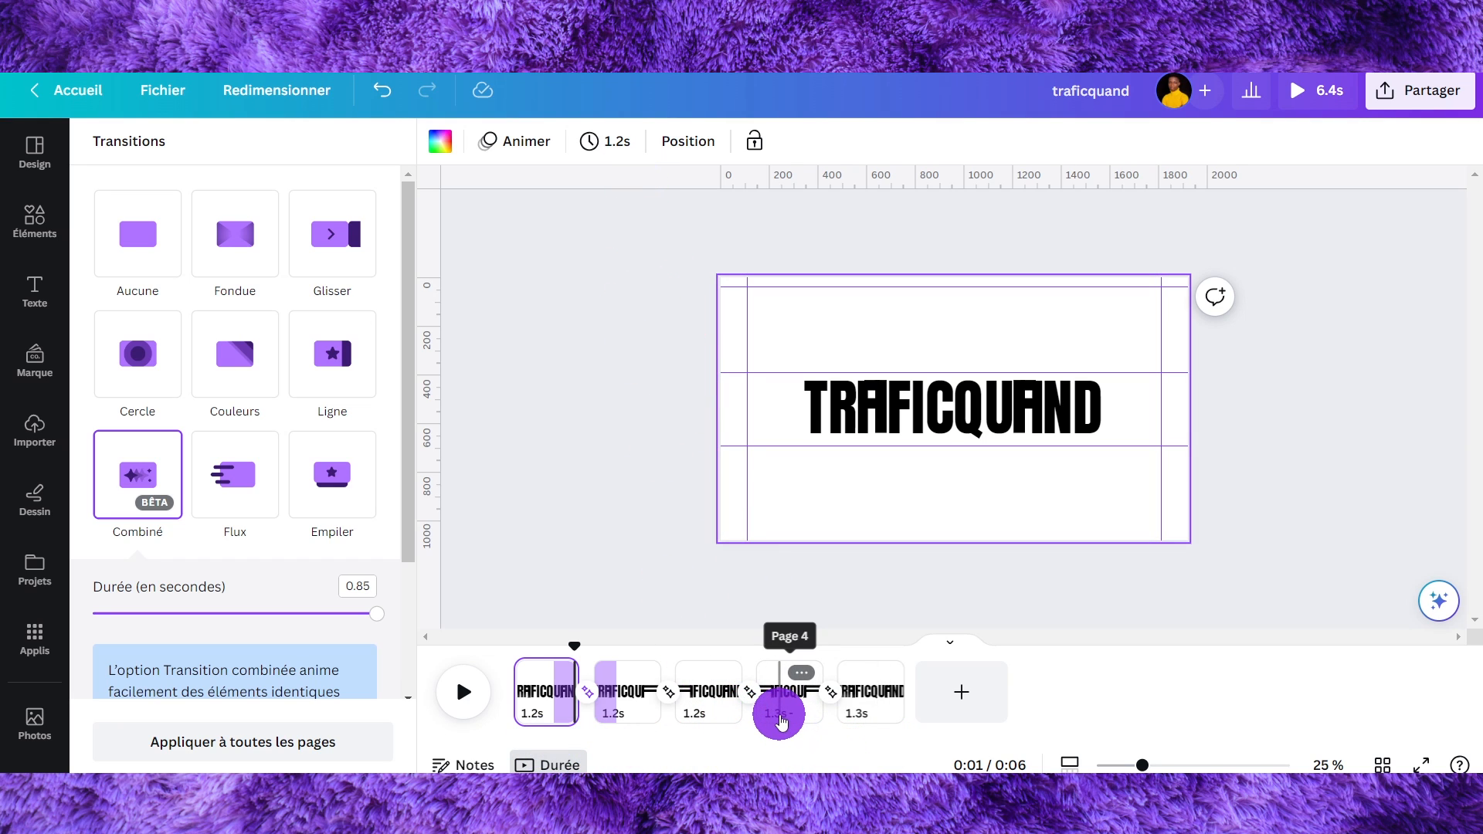
- Set the fourth page's timing to 1.2 s and apply it again to all five pages
{"action": "left_click", "coordinate": [781, 721]}
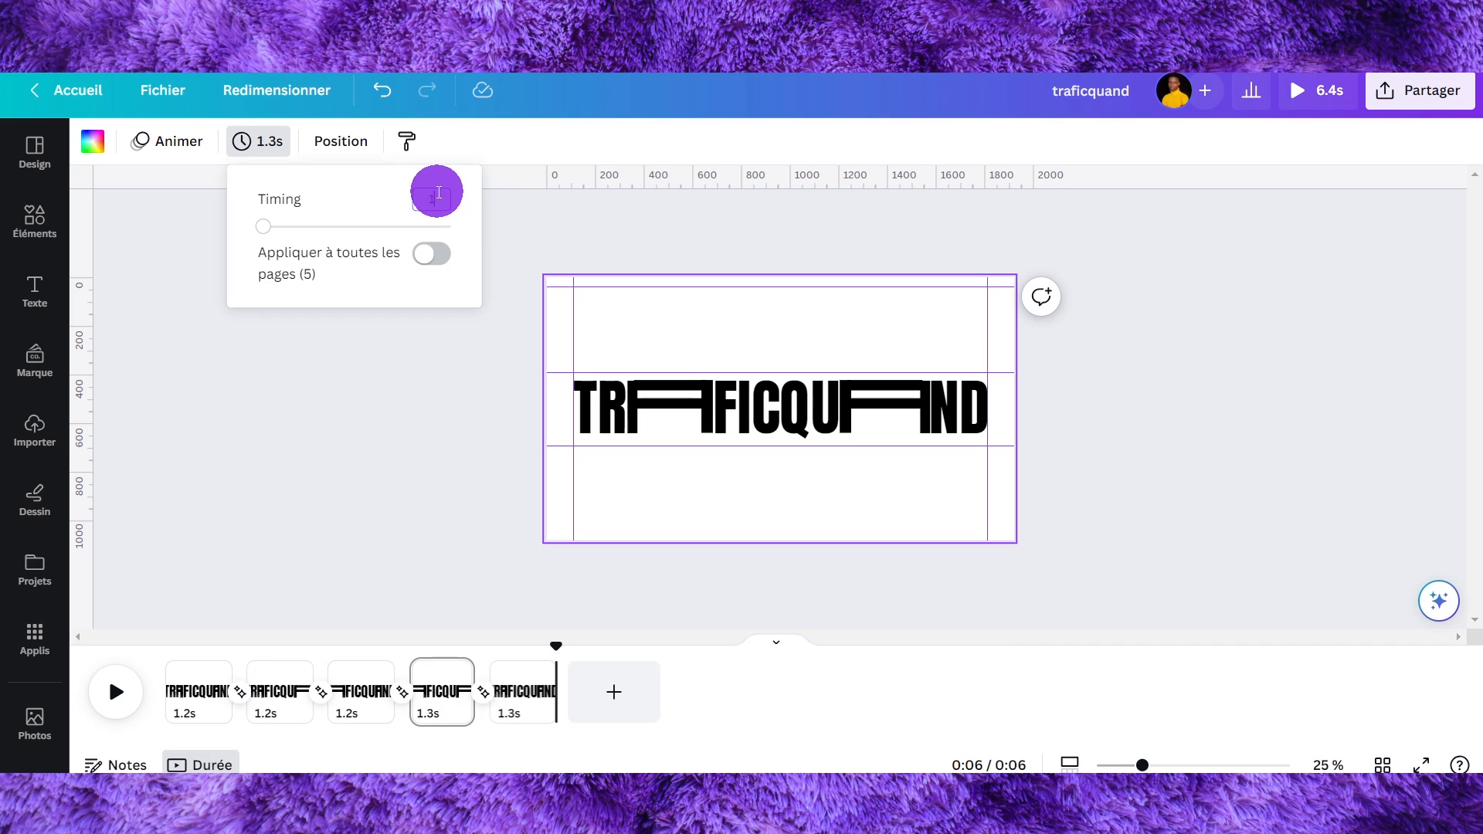
{"action": "type", "text": "1.2"}
{"action": "left_click", "coordinate": [313, 186]}
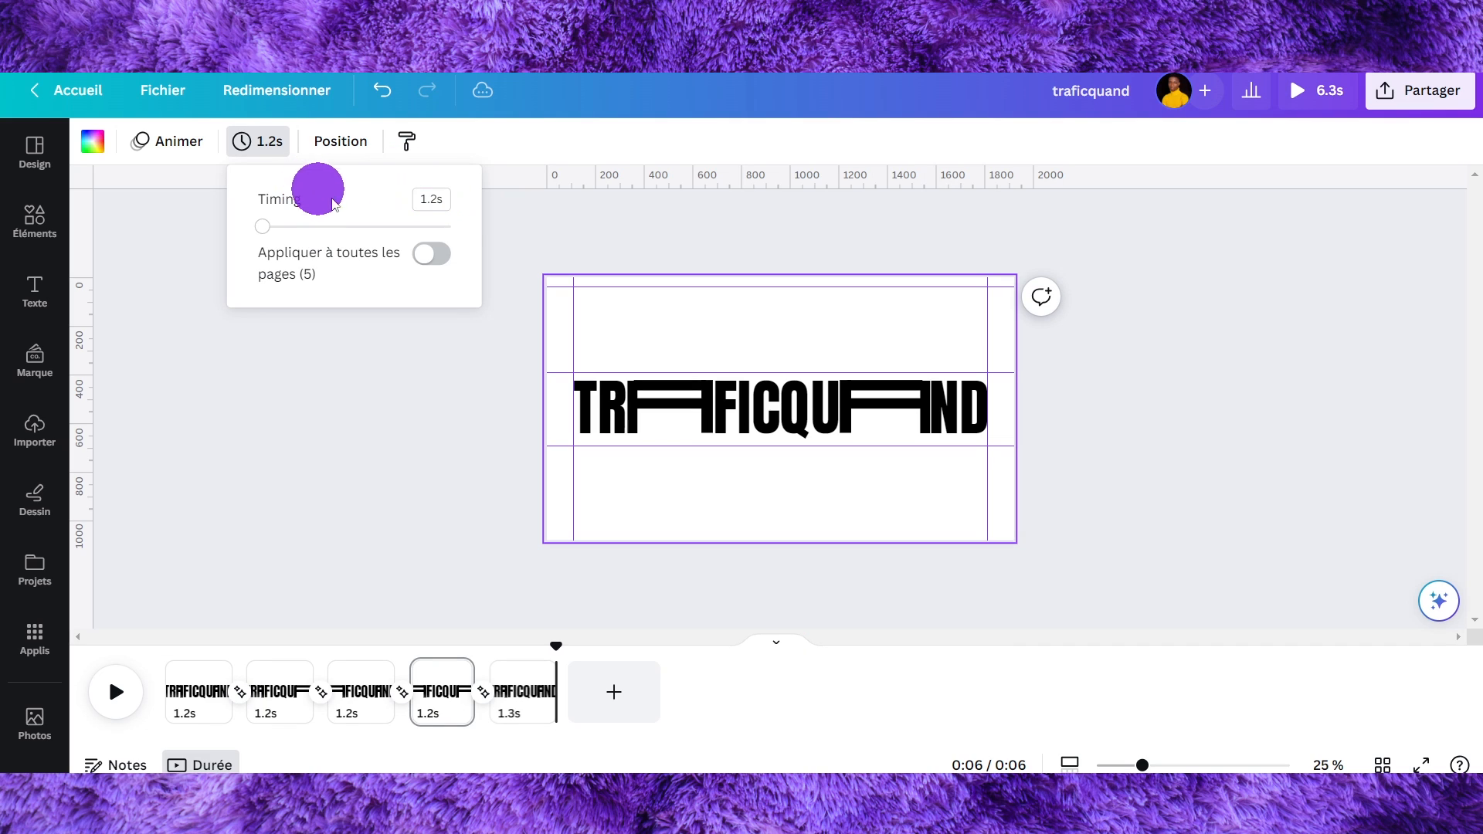
{"action": "left_click", "coordinate": [431, 254]}
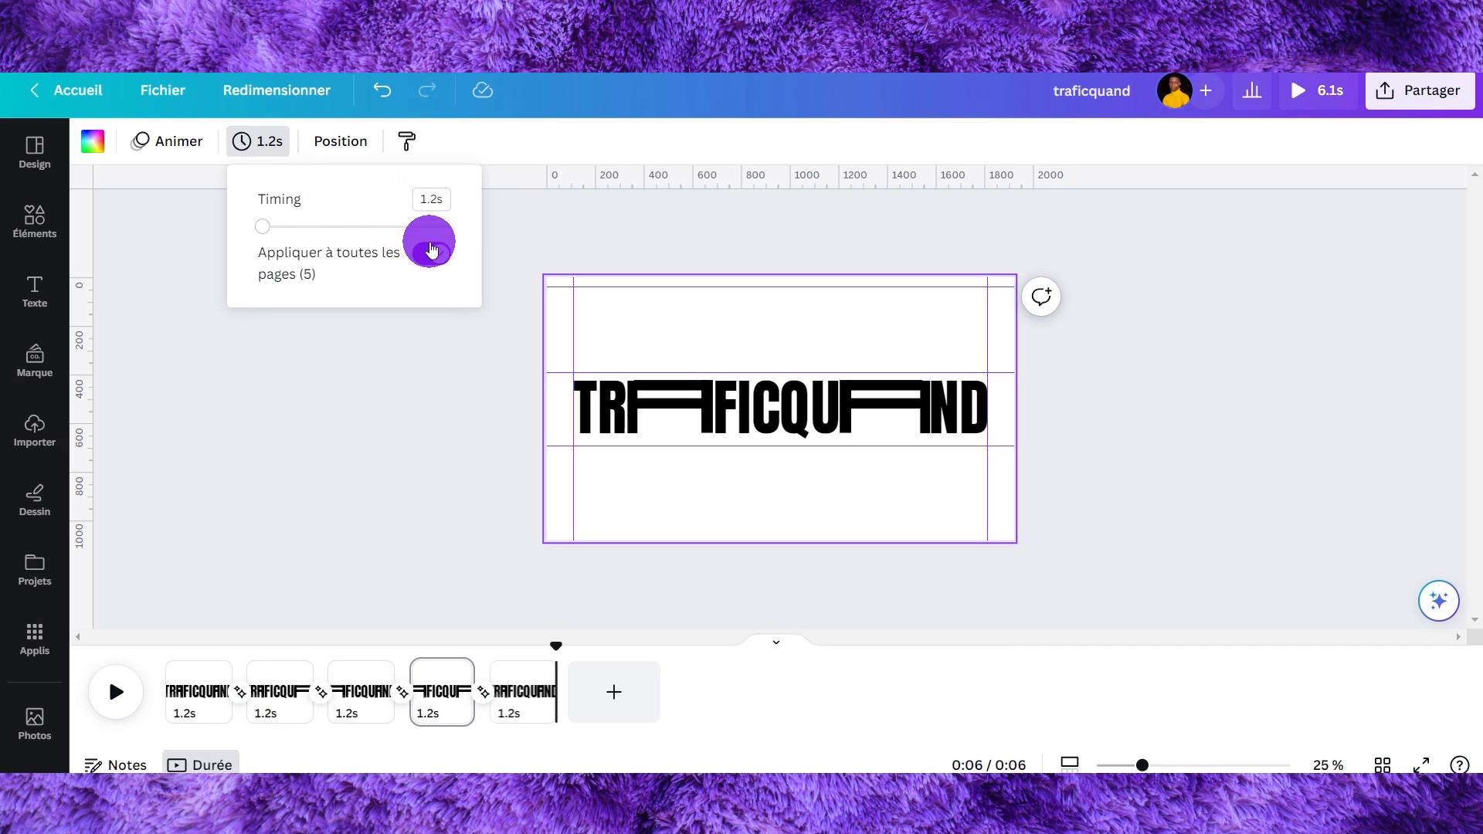
{"action": "left_click", "coordinate": [432, 480]}
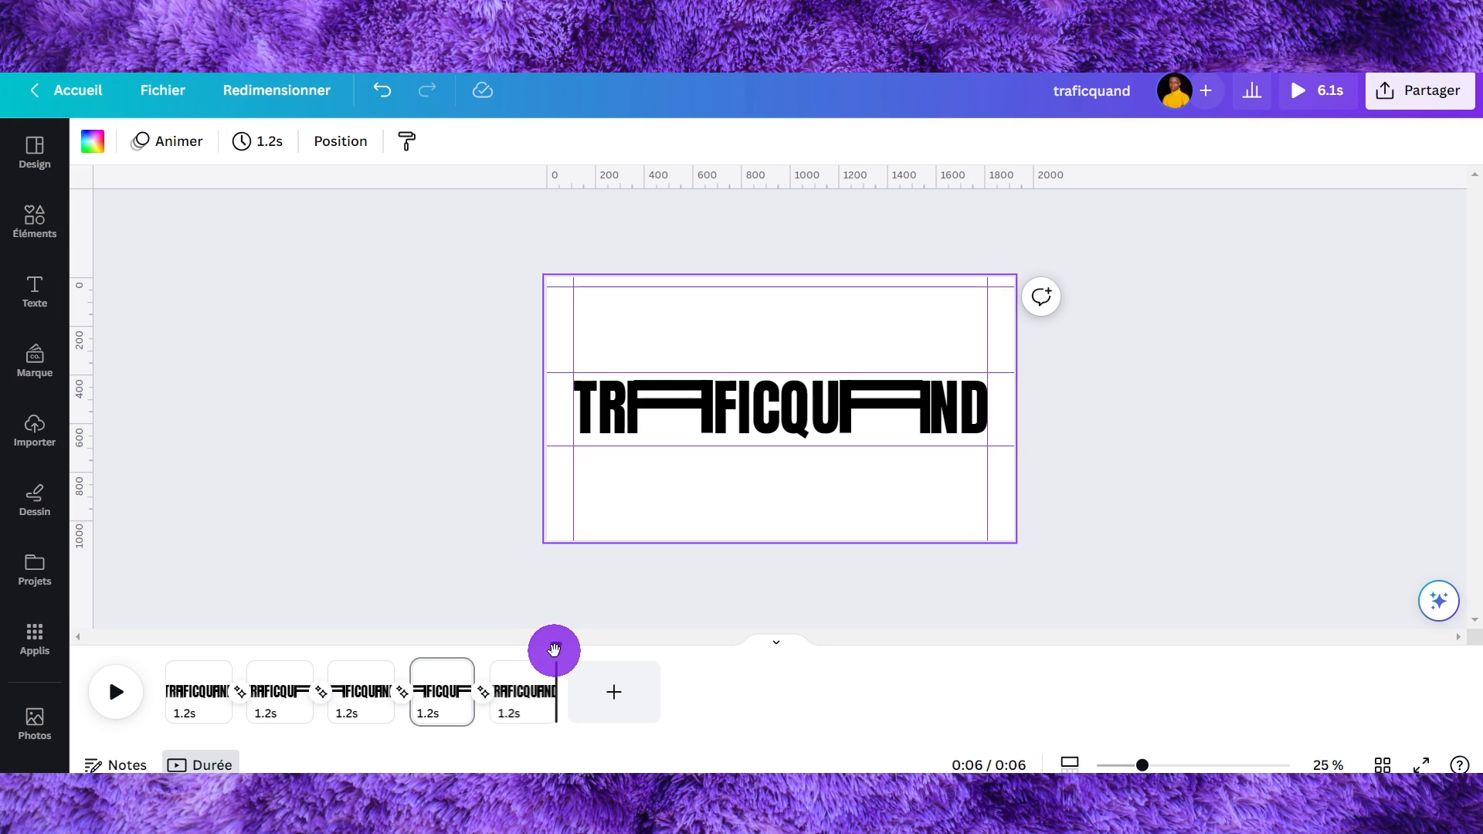
- Play the whole animation from the start in full-screen preview
{"action": "left_click_drag", "start_coordinate": [554, 650], "coordinate": [157, 663]}
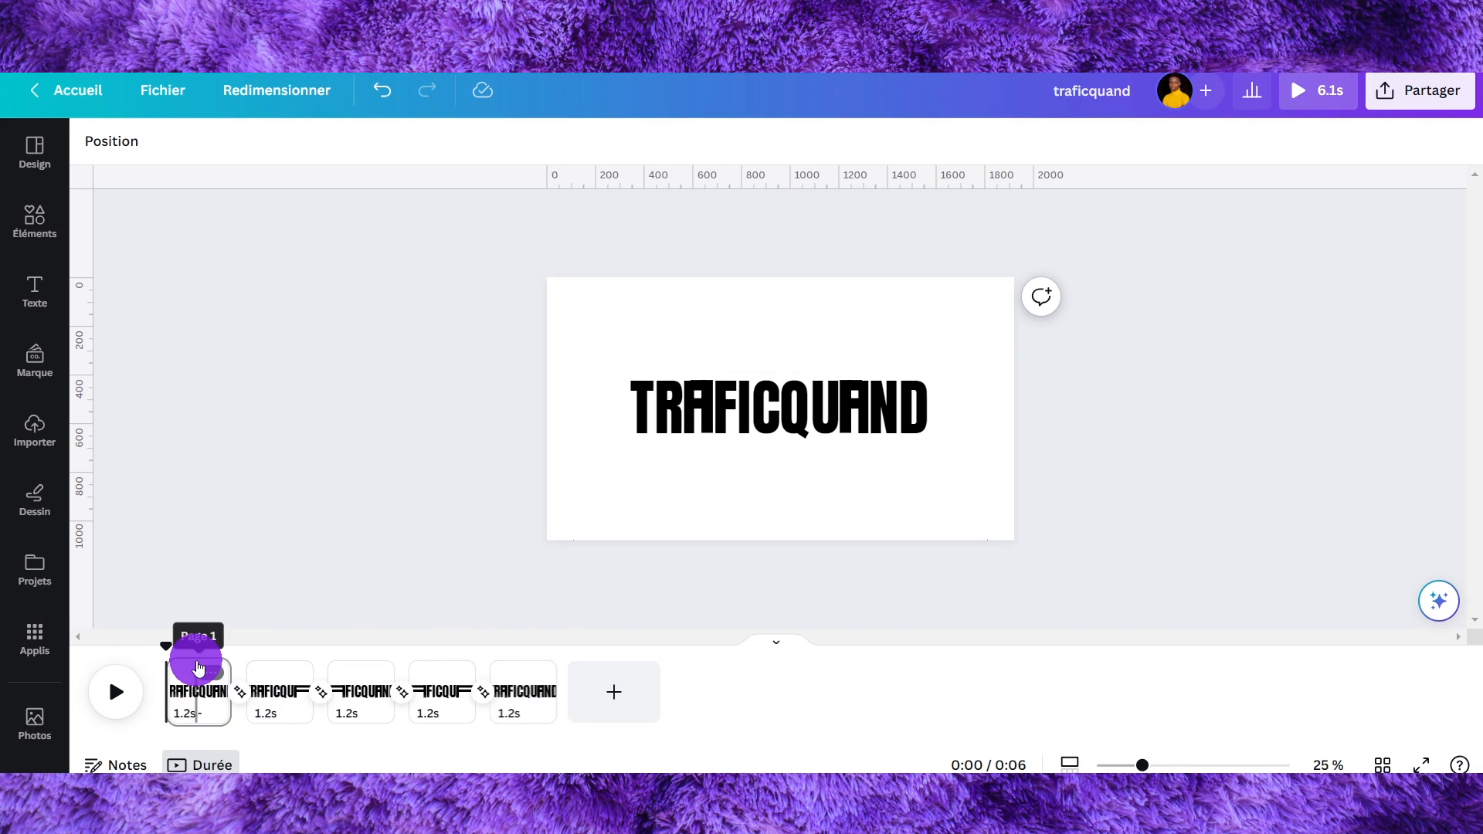
{"action": "left_click", "coordinate": [116, 692]}
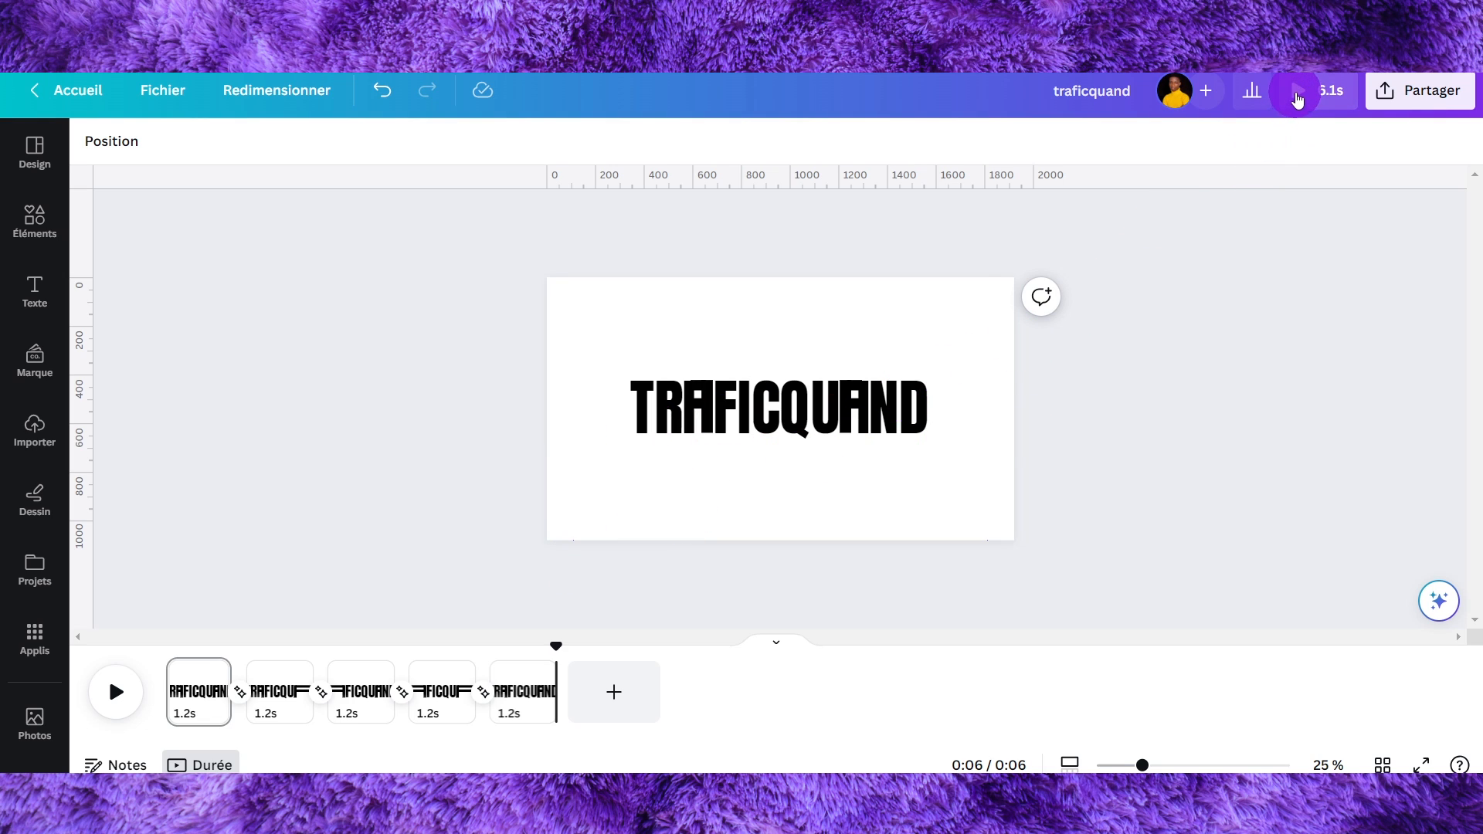
{"action": "left_click", "coordinate": [1306, 91]}
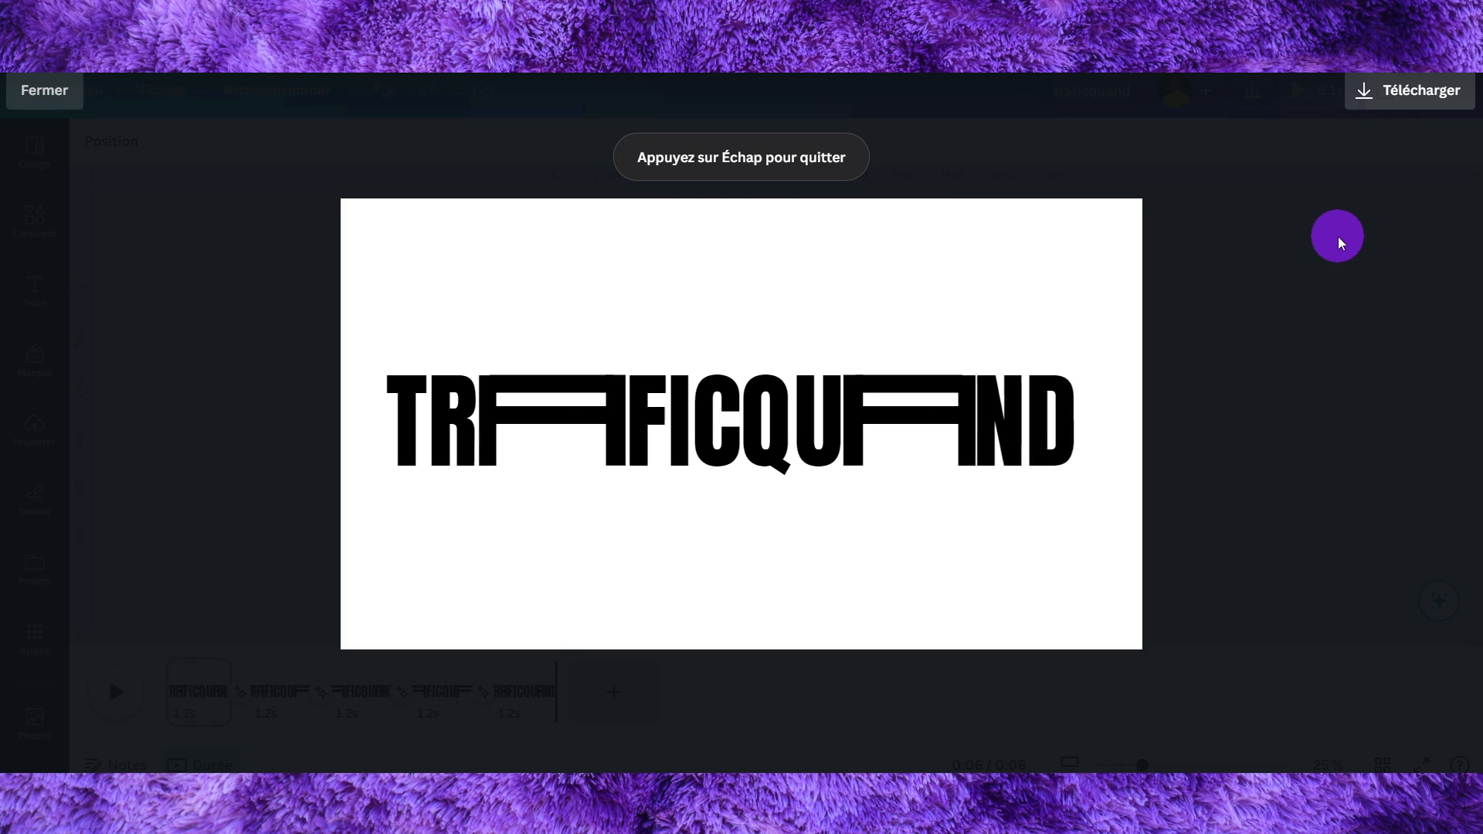
{"action": "key", "text": "Escape"}
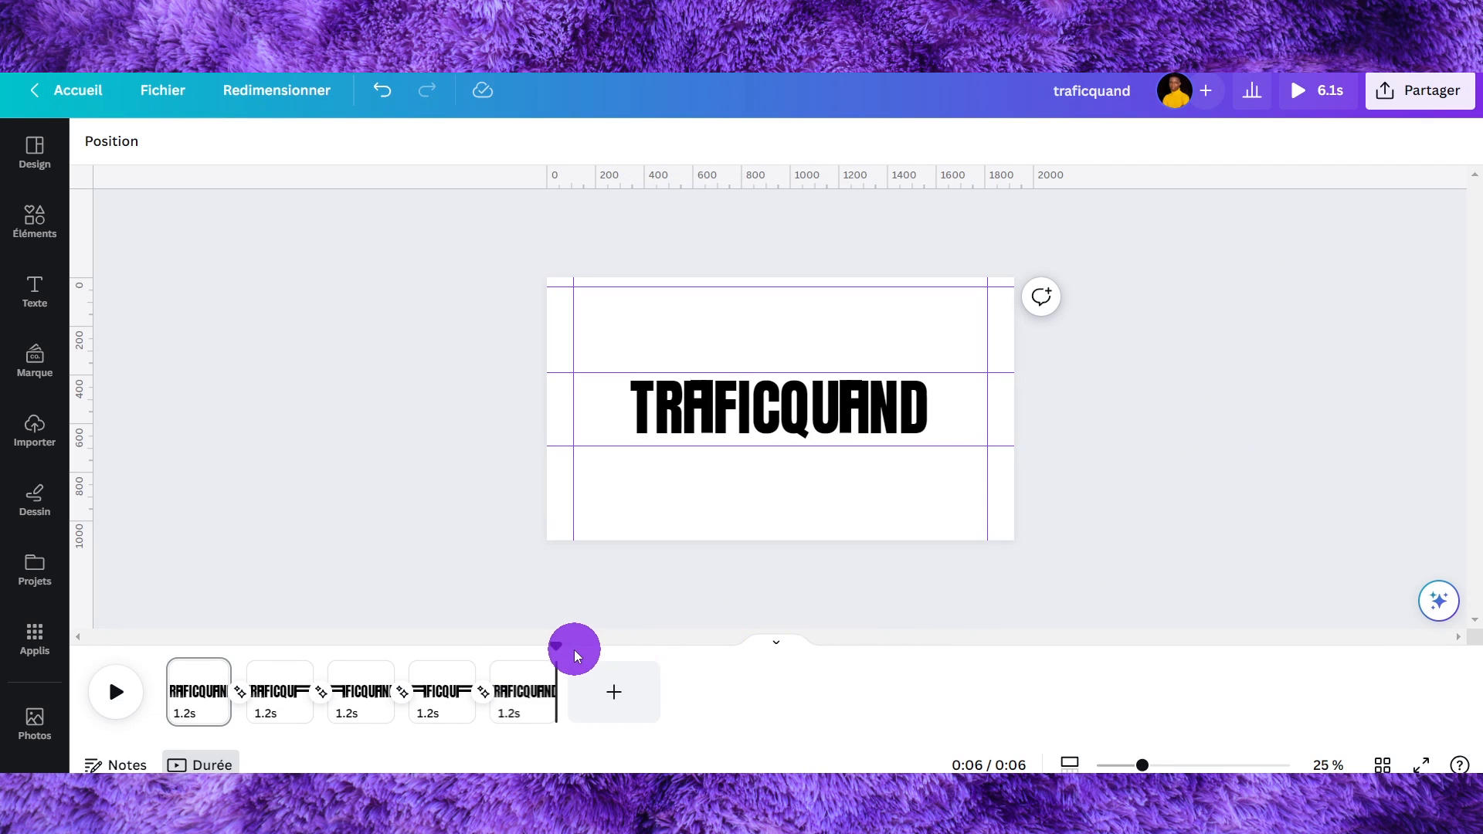
- Add the Goodbye Goodnight track from the audio library to the design
{"action": "left_click_drag", "start_coordinate": [556, 647], "coordinate": [149, 672]}
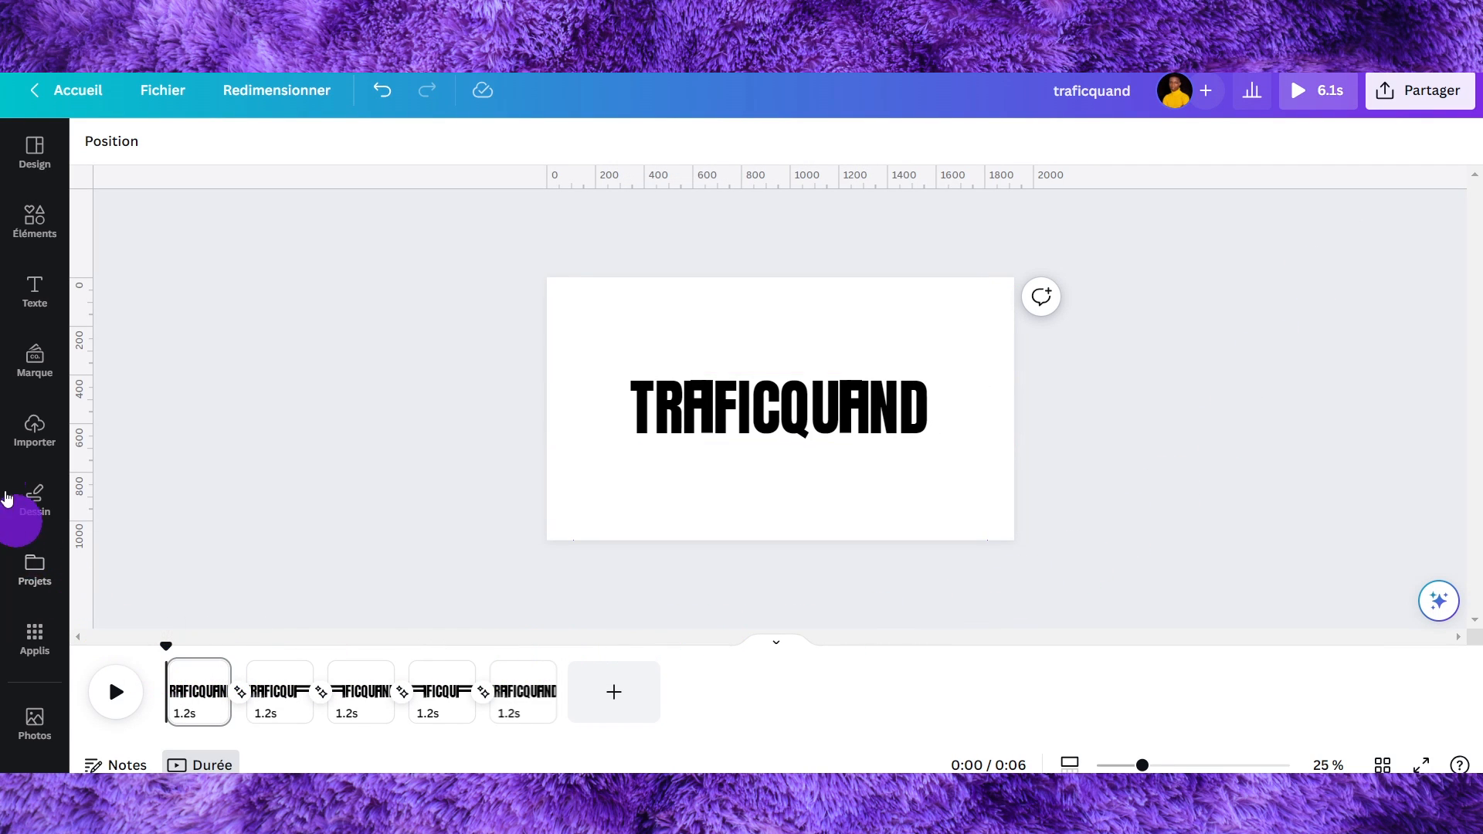
{"action": "scroll", "coordinate": [30, 479], "scroll_direction": "down", "scroll_amount": 2}
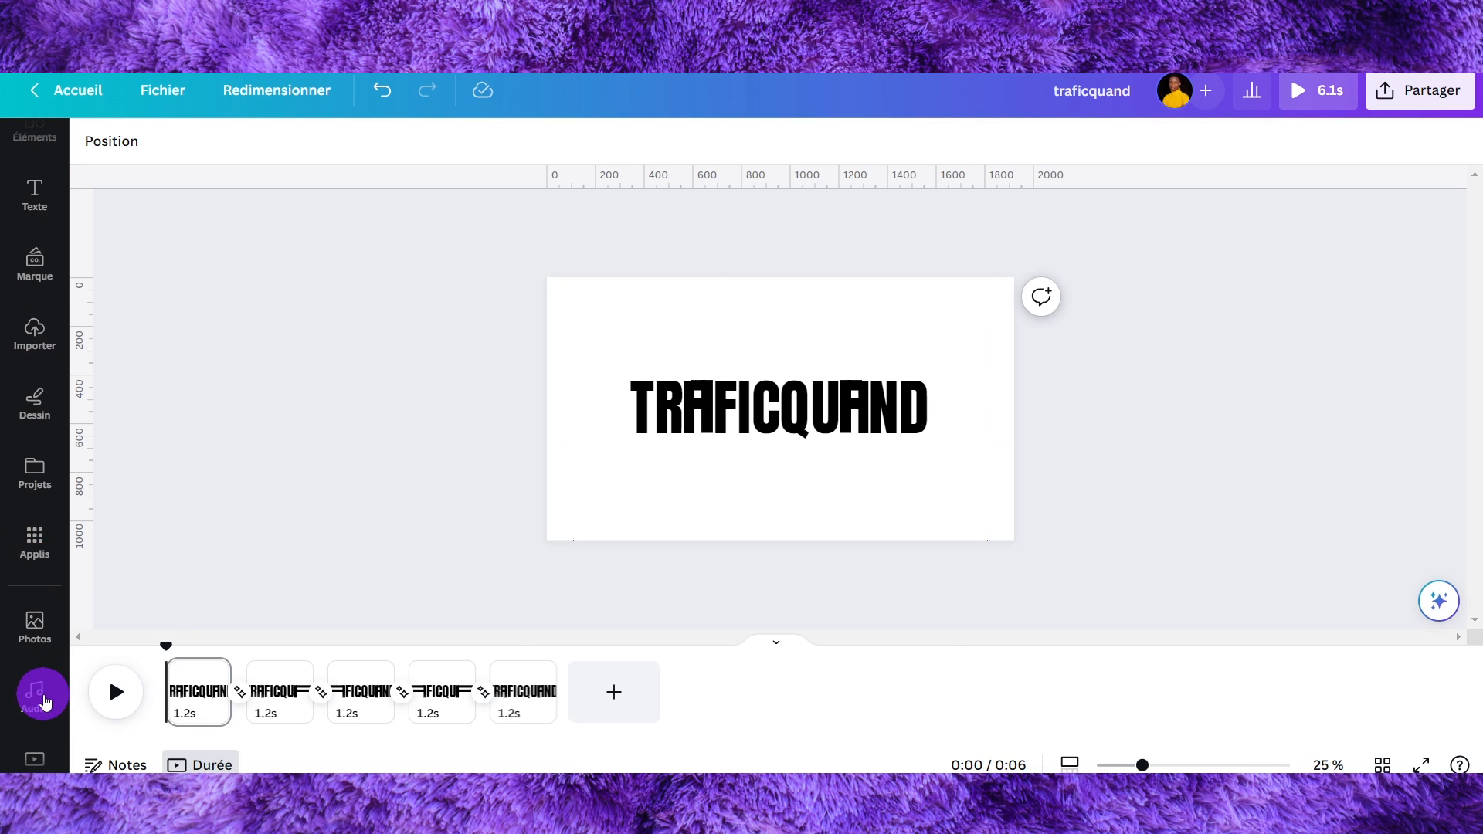
{"action": "left_click", "coordinate": [37, 695]}
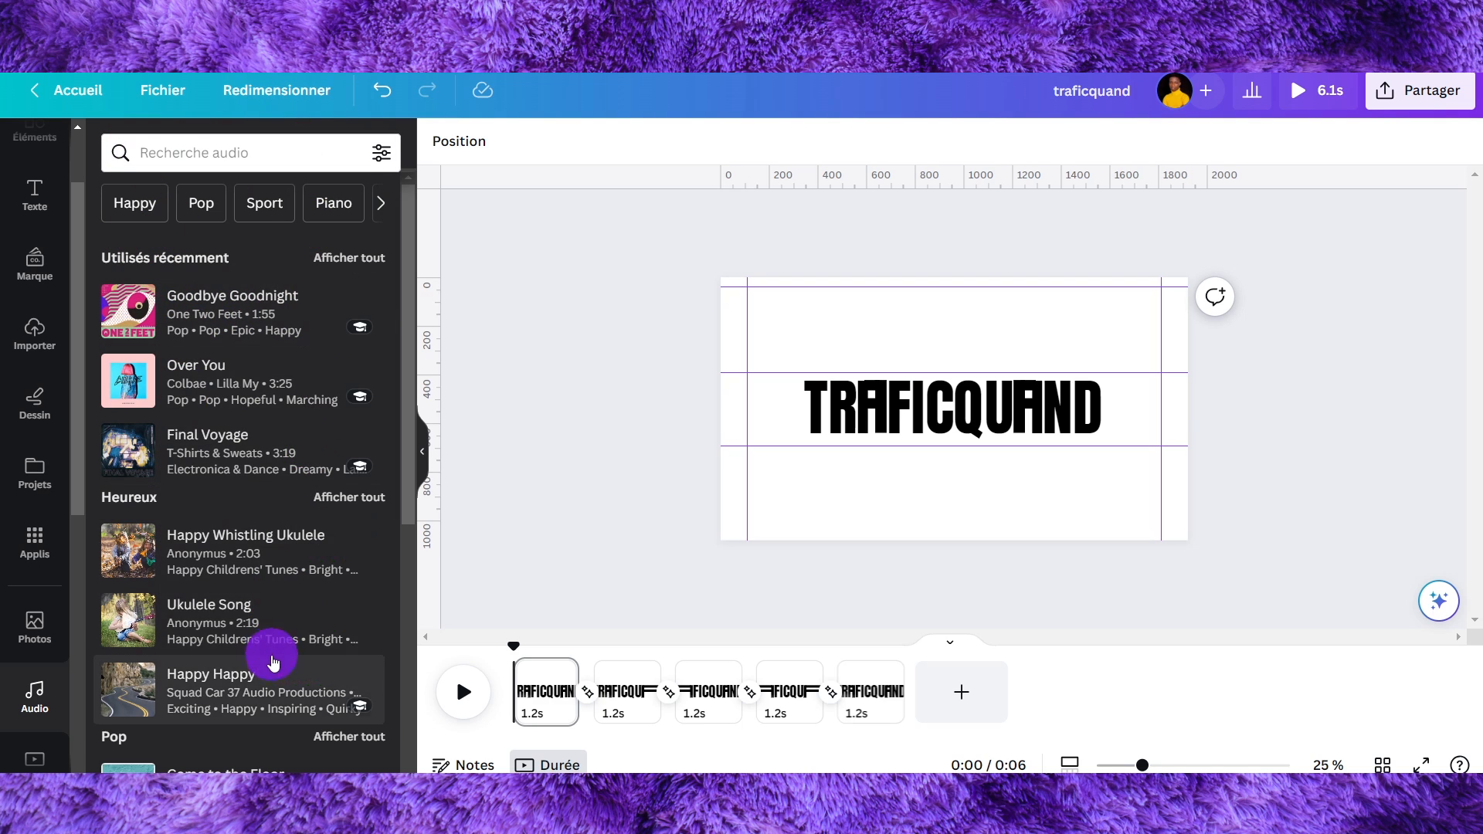
{"action": "scroll", "coordinate": [230, 285], "scroll_direction": "down", "scroll_amount": 1}
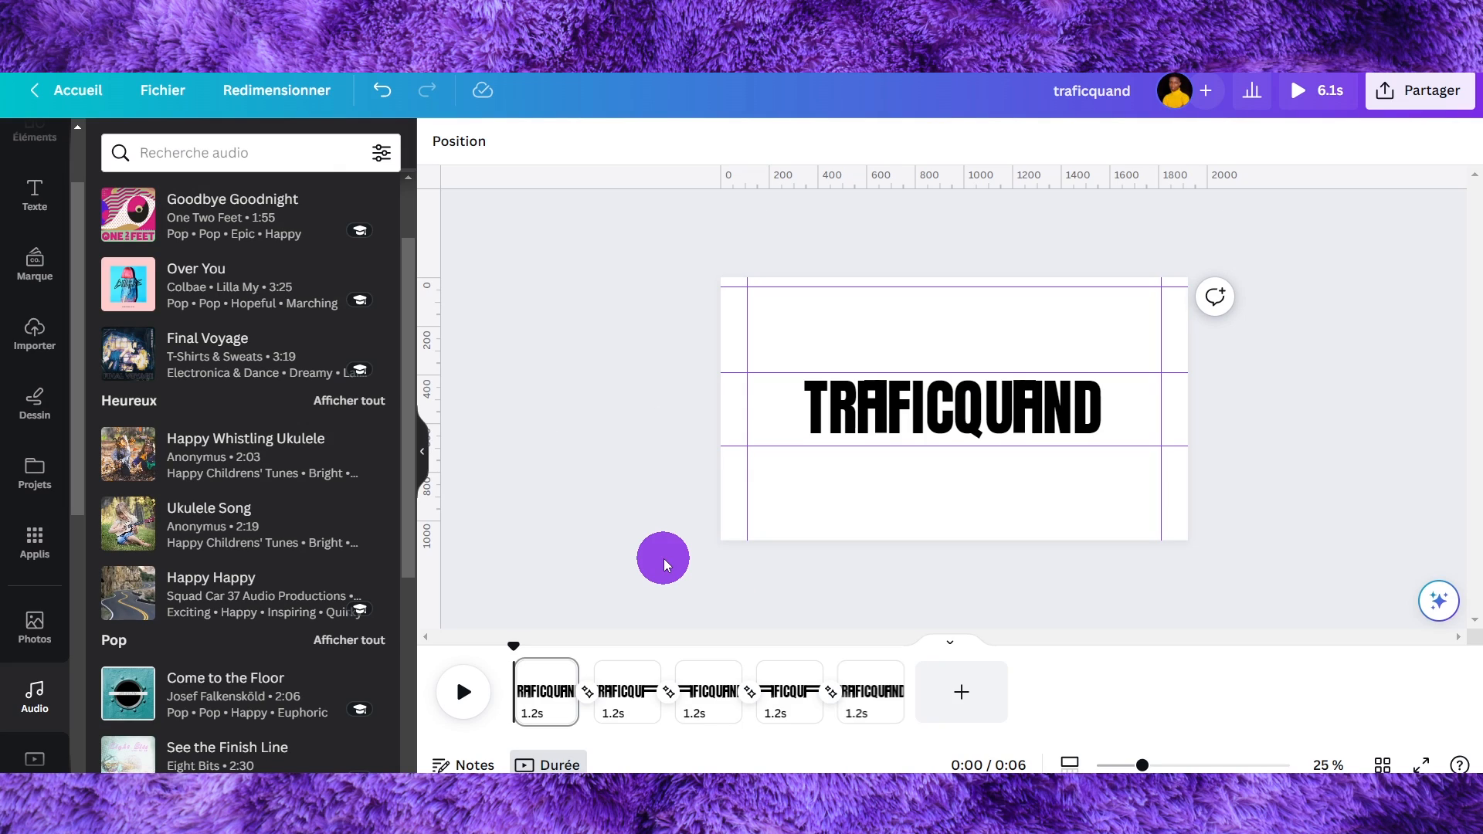
{"action": "left_click", "coordinate": [235, 219]}
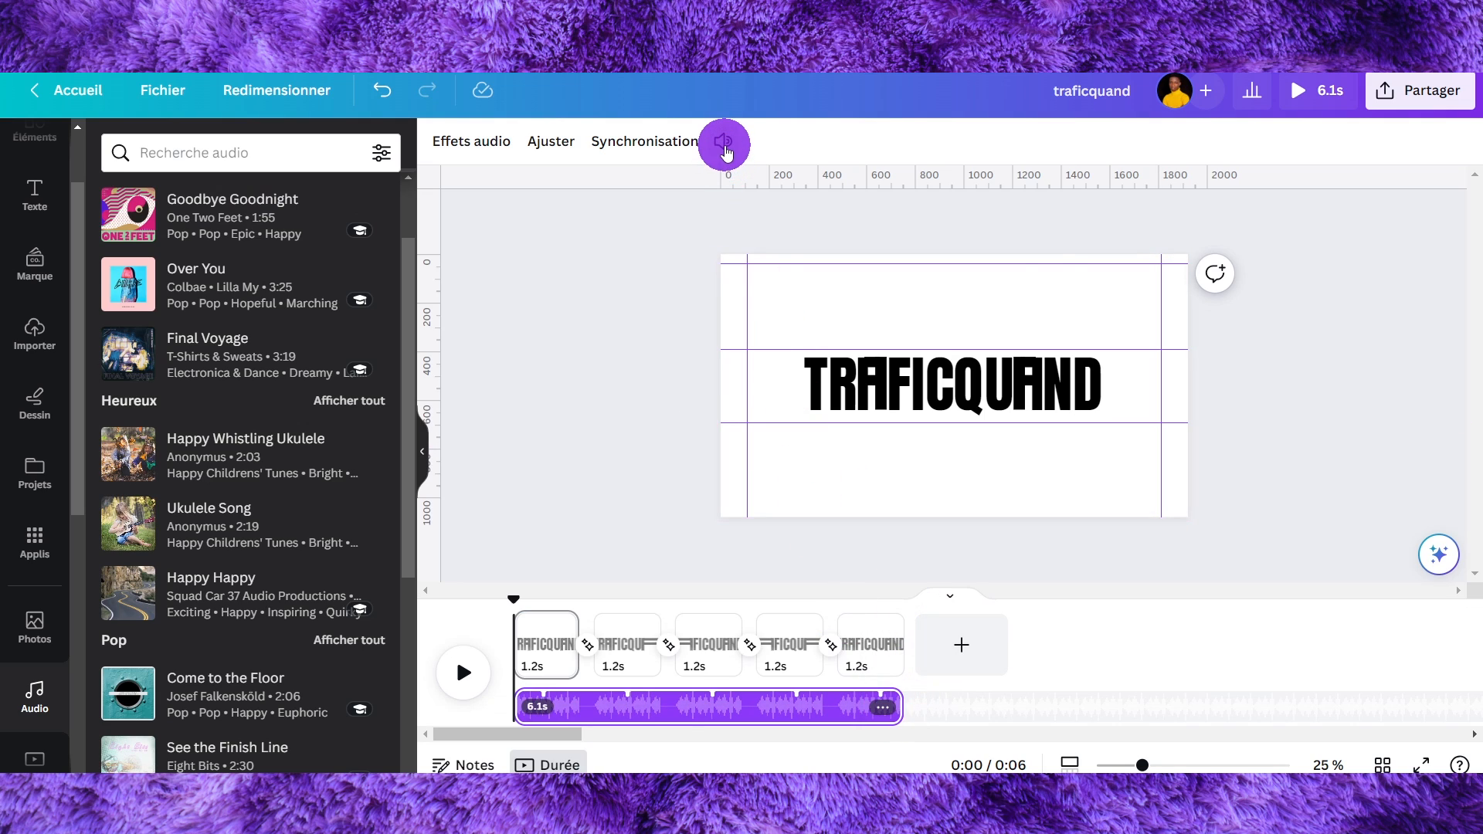
- Lower the music track's volume to 29
{"action": "left_click", "coordinate": [726, 151]}
{"action": "left_click_drag", "start_coordinate": [784, 235], "coordinate": [748, 244]}
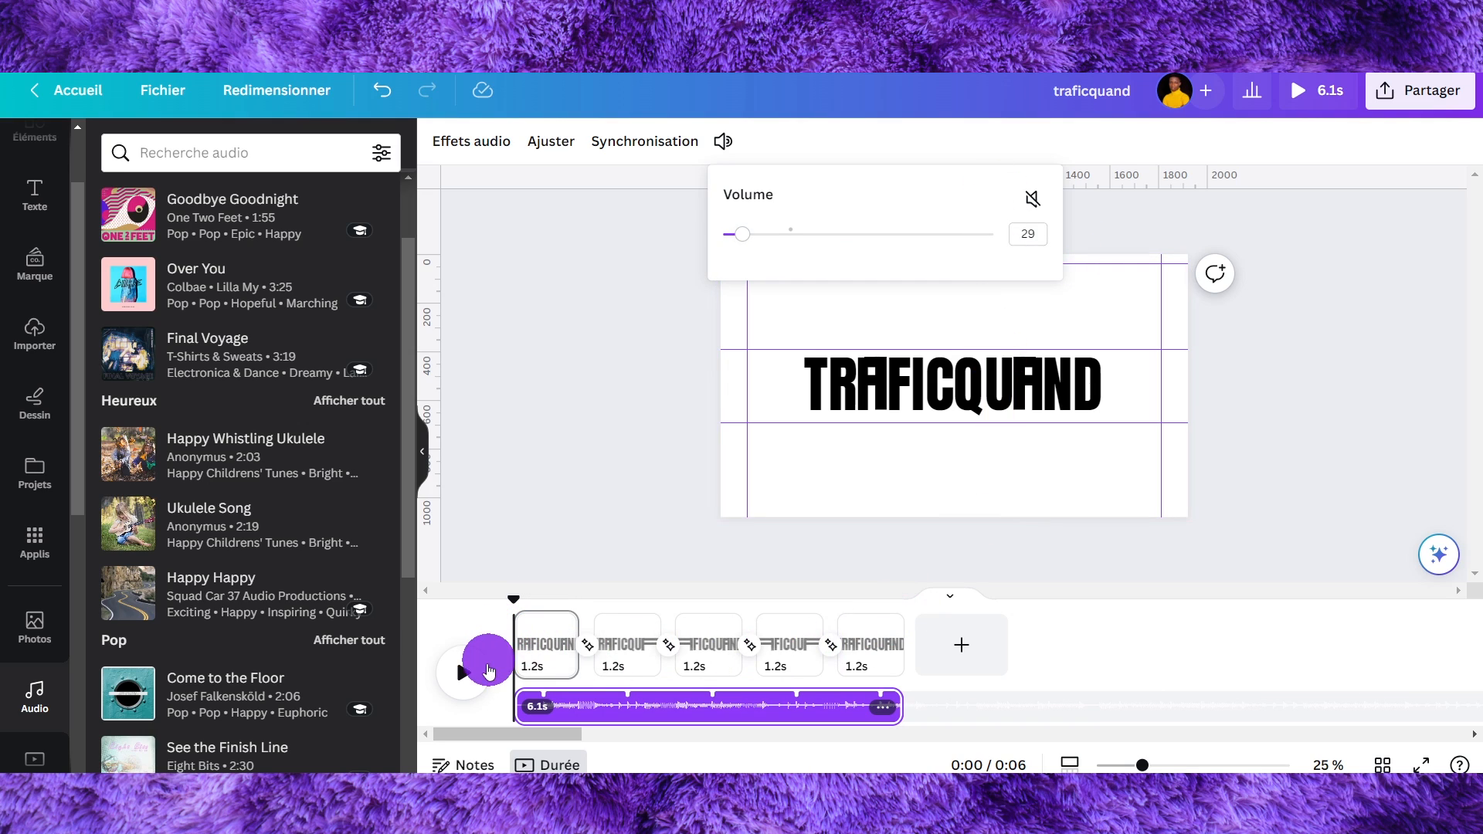
- Preview the animation with its music in full screen
{"action": "left_click", "coordinate": [1316, 126]}
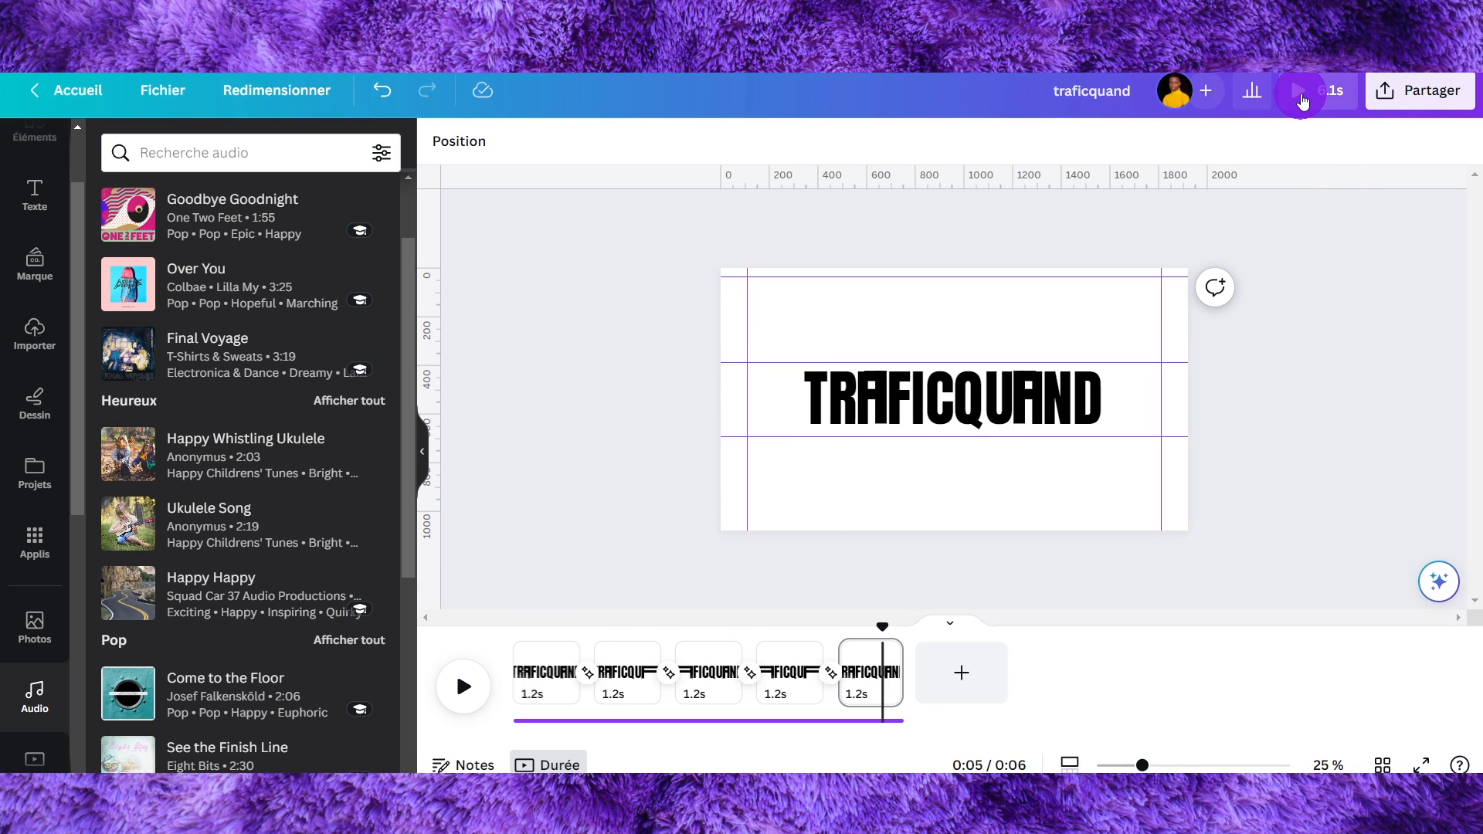
{"action": "left_click", "coordinate": [1300, 93]}
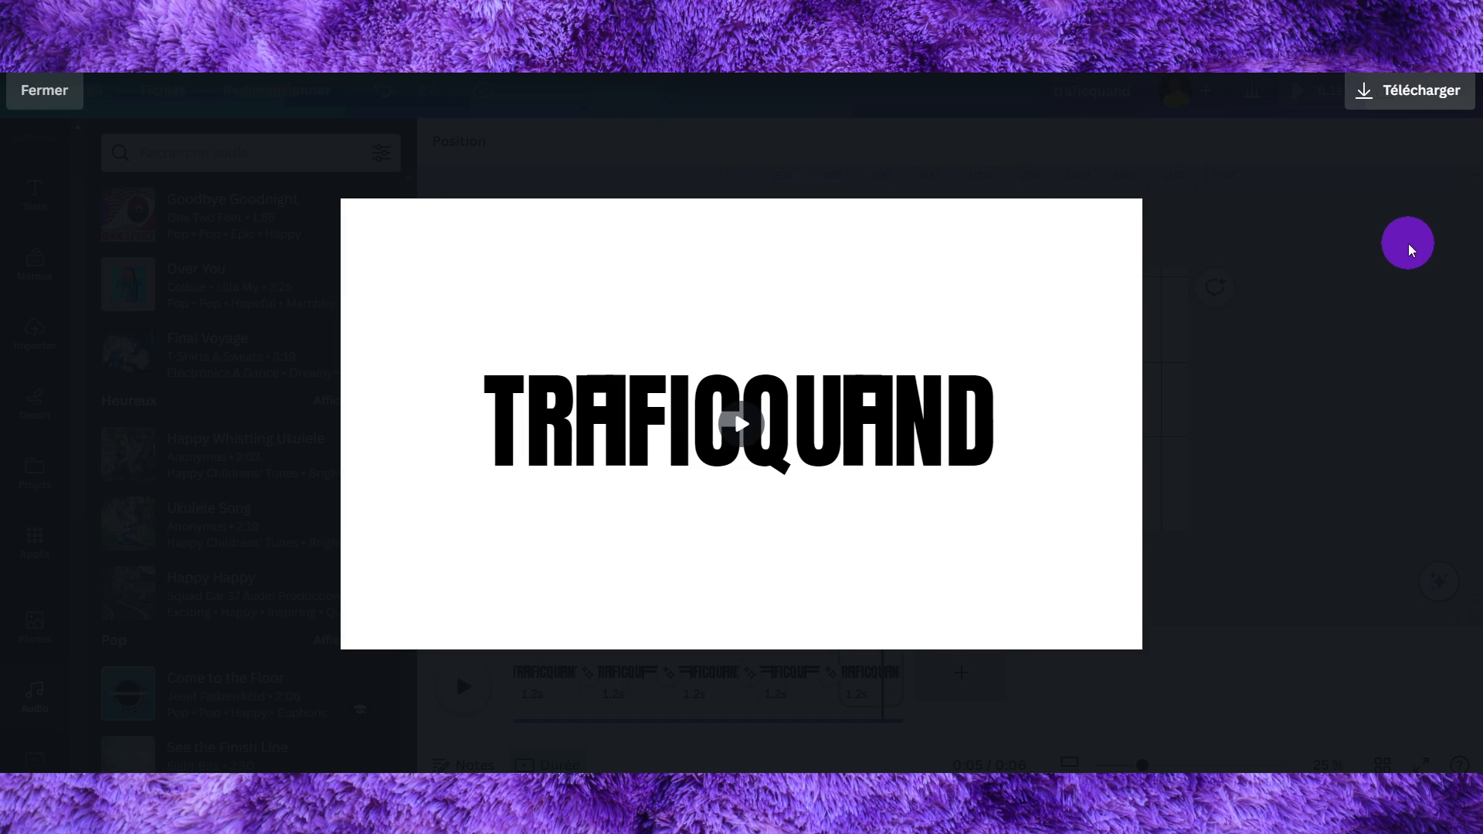
{"action": "key", "text": "Escape"}
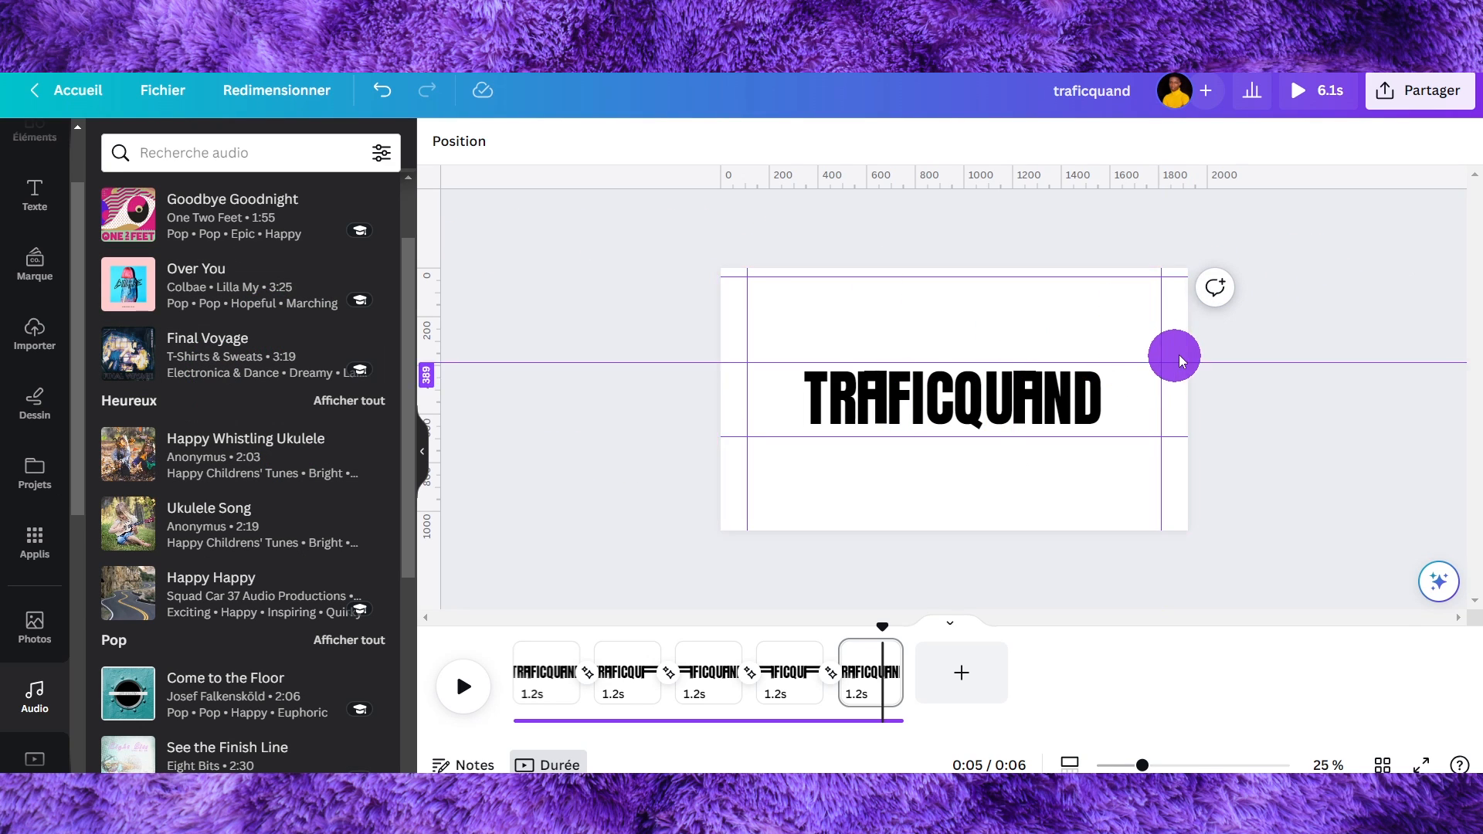